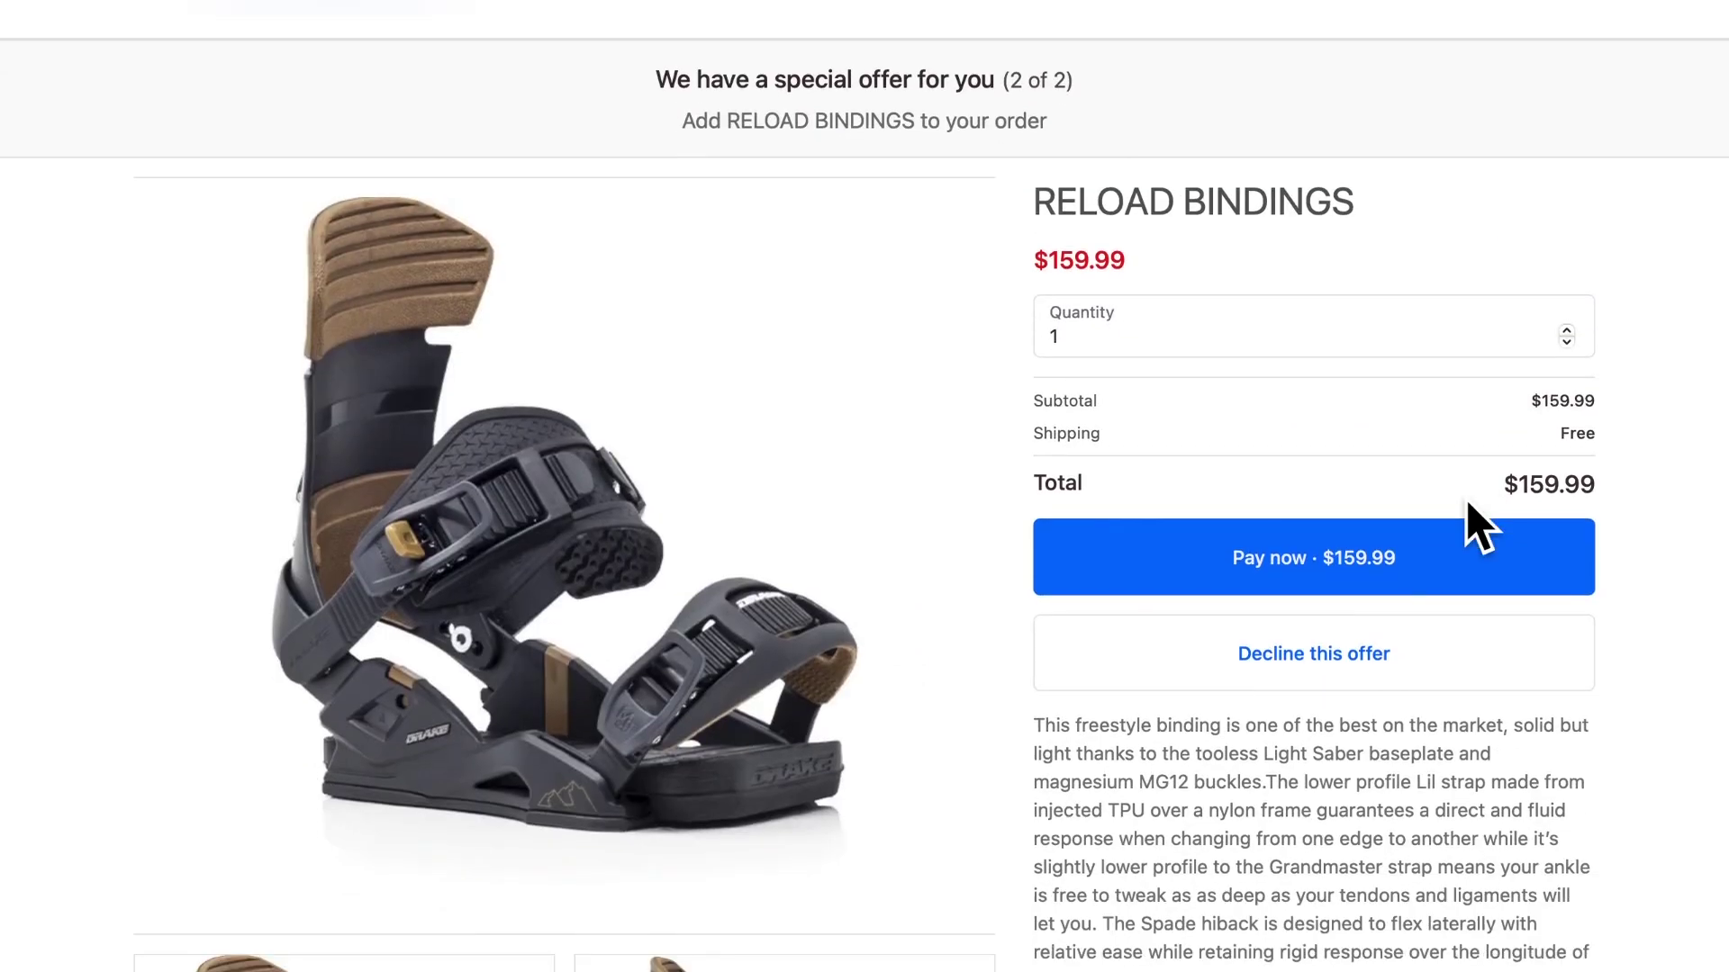
- Scroll the Vanga - AI Upsell Assistant listing and add the app to the store
scroll(1482, 521, down, 8)
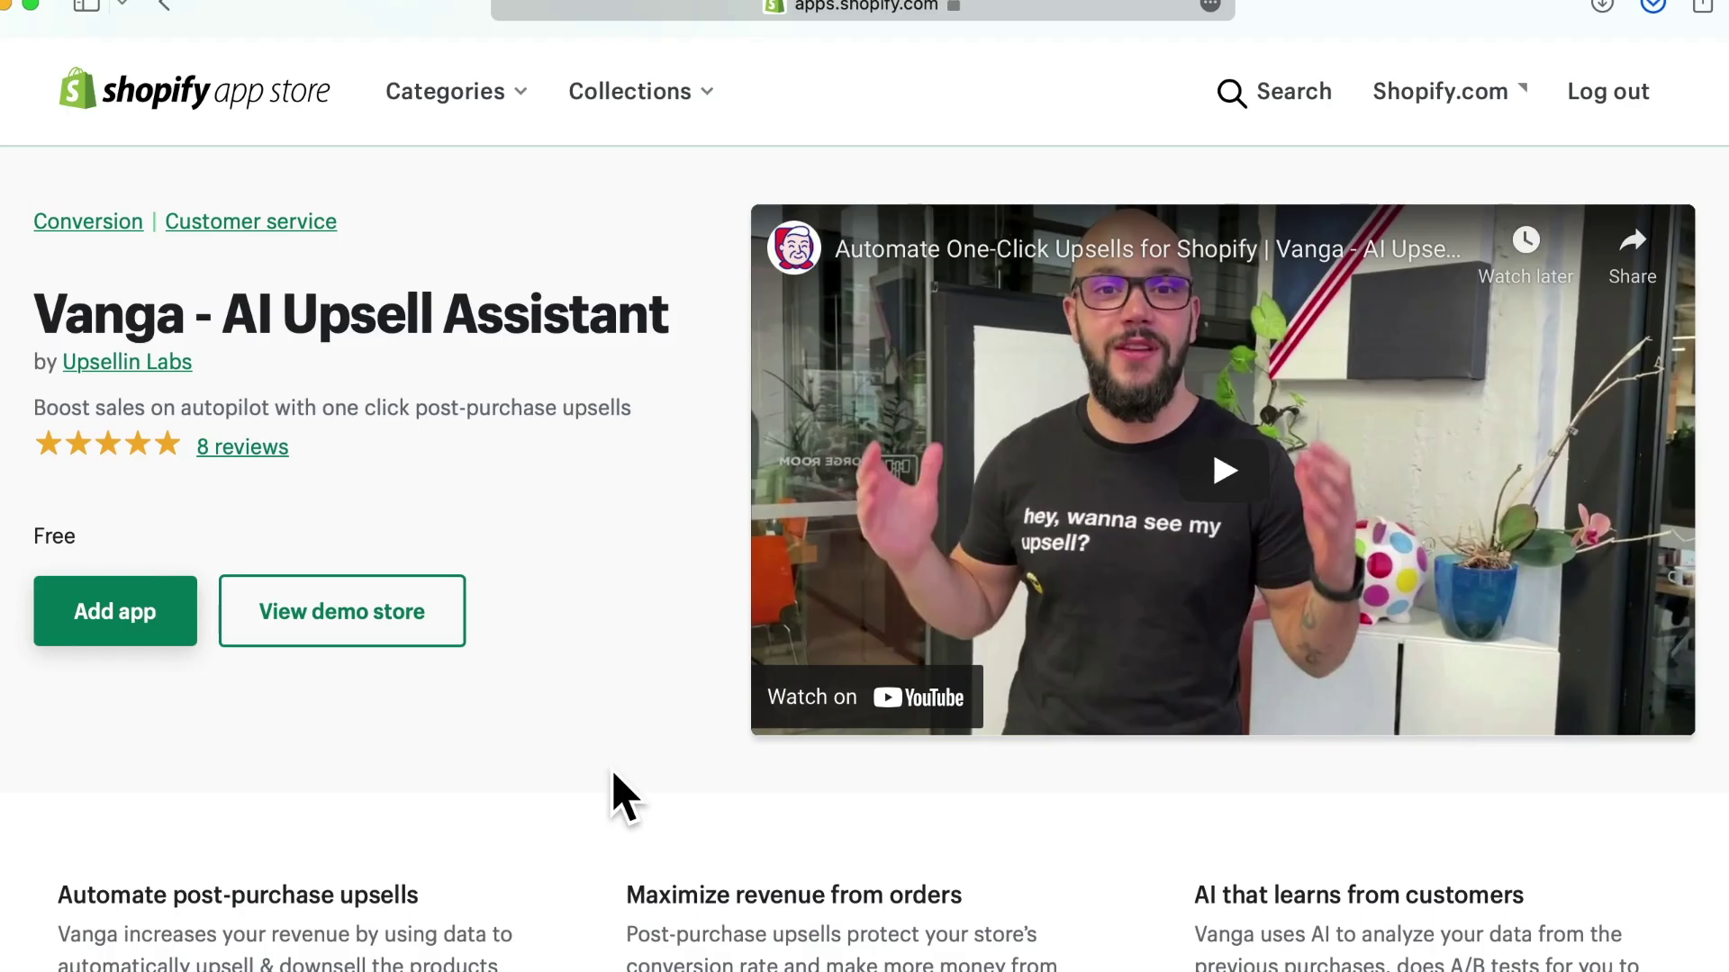
click(162, 629)
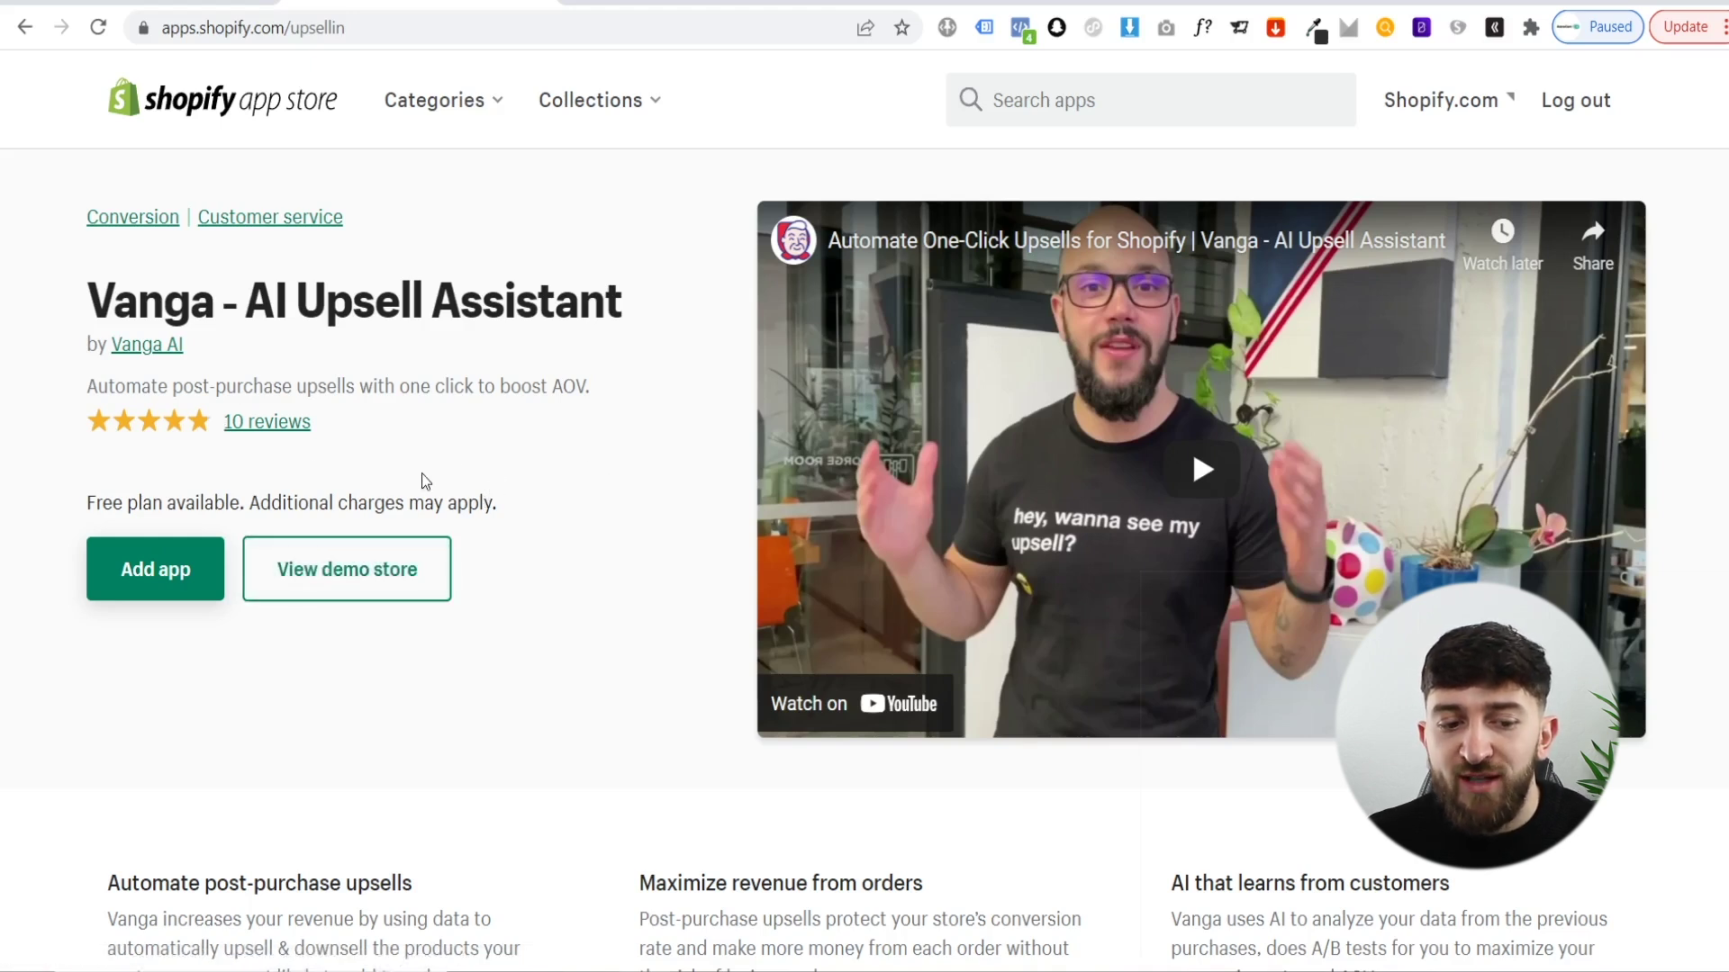
scroll(543, 472, down, 20)
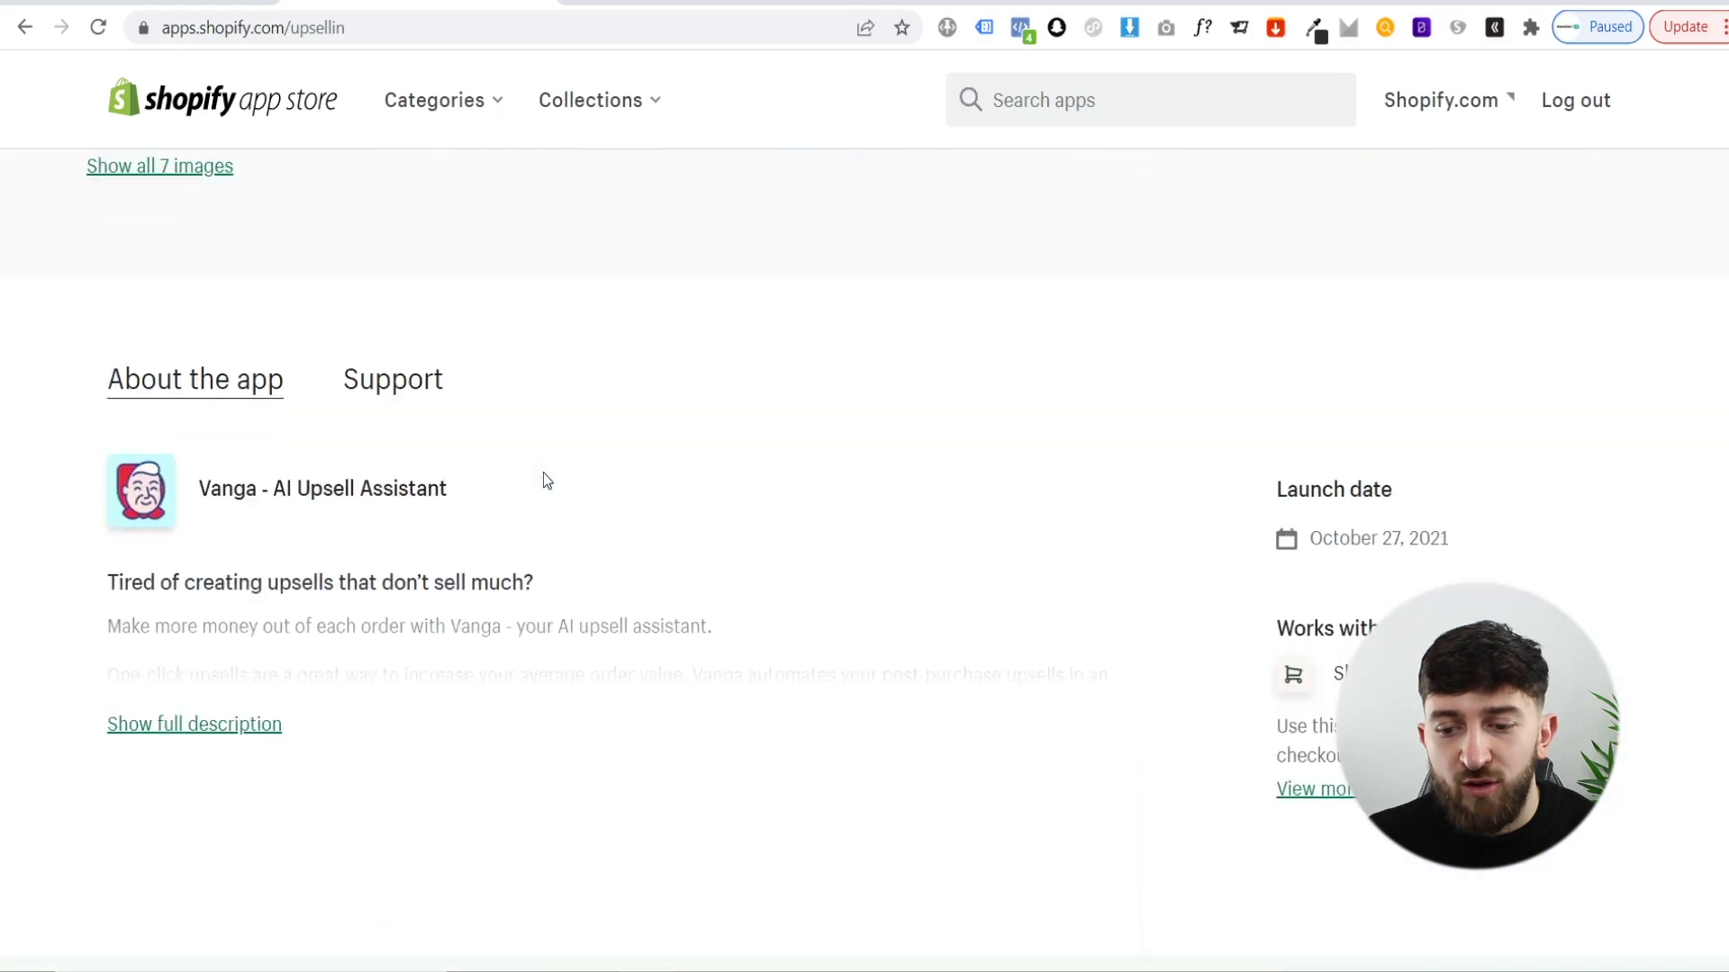
scroll(463, 406, up, 1)
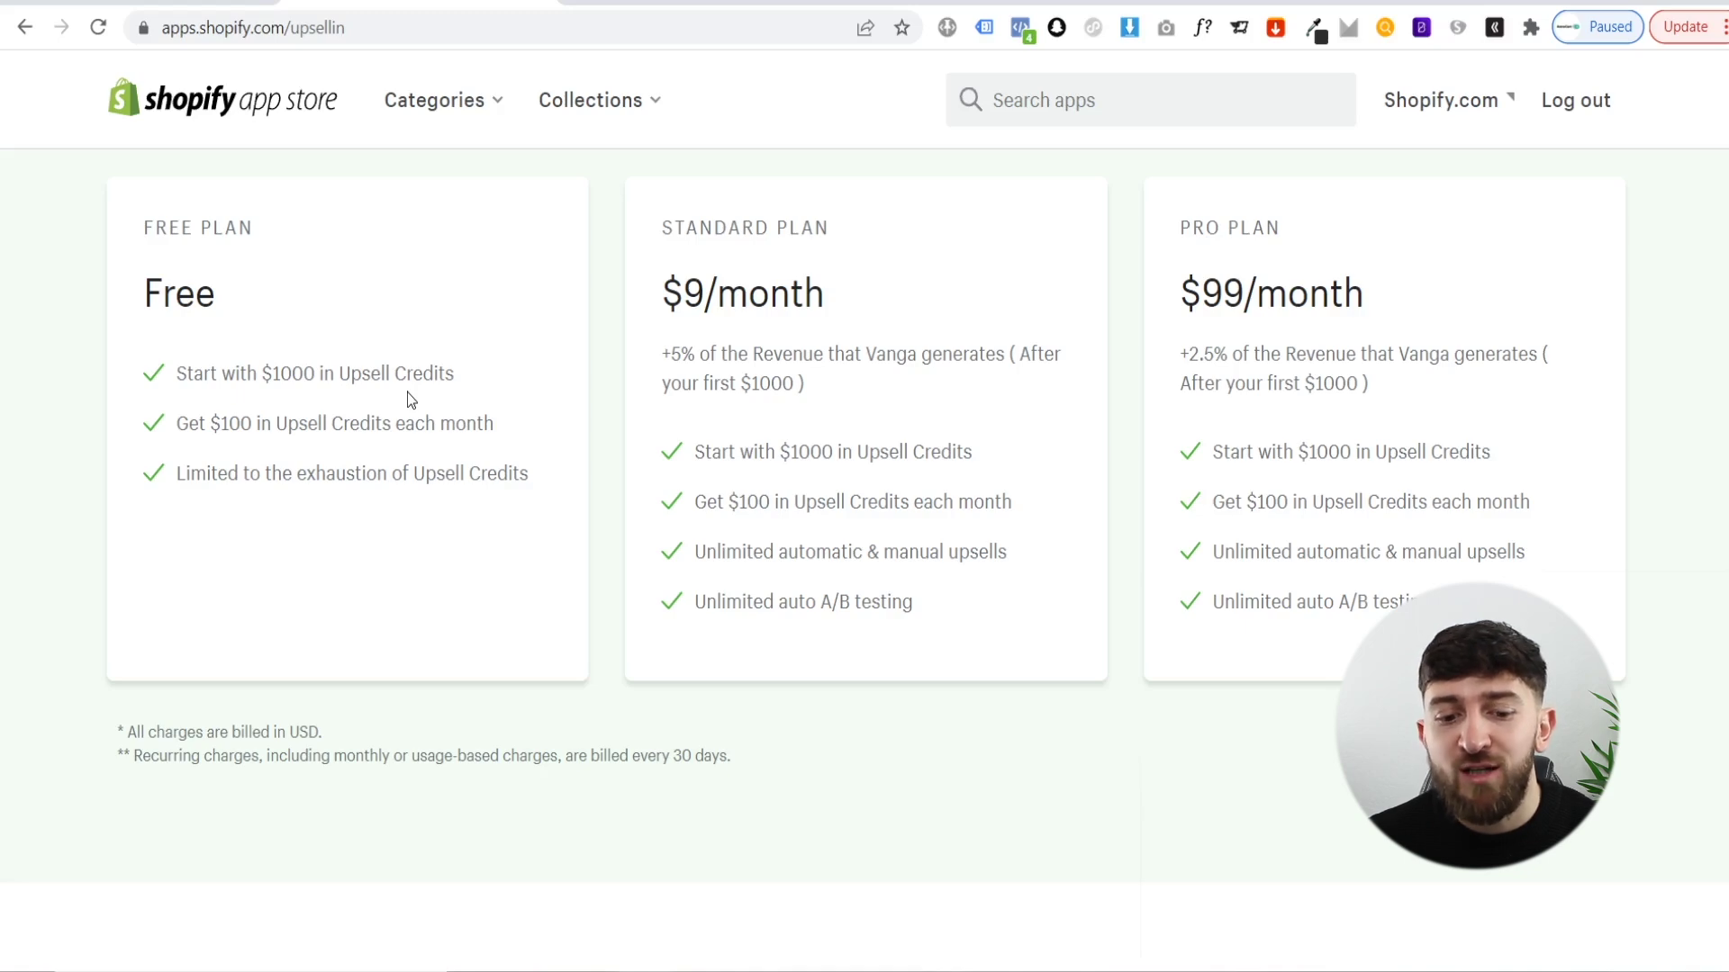
scroll(414, 398, up, 15)
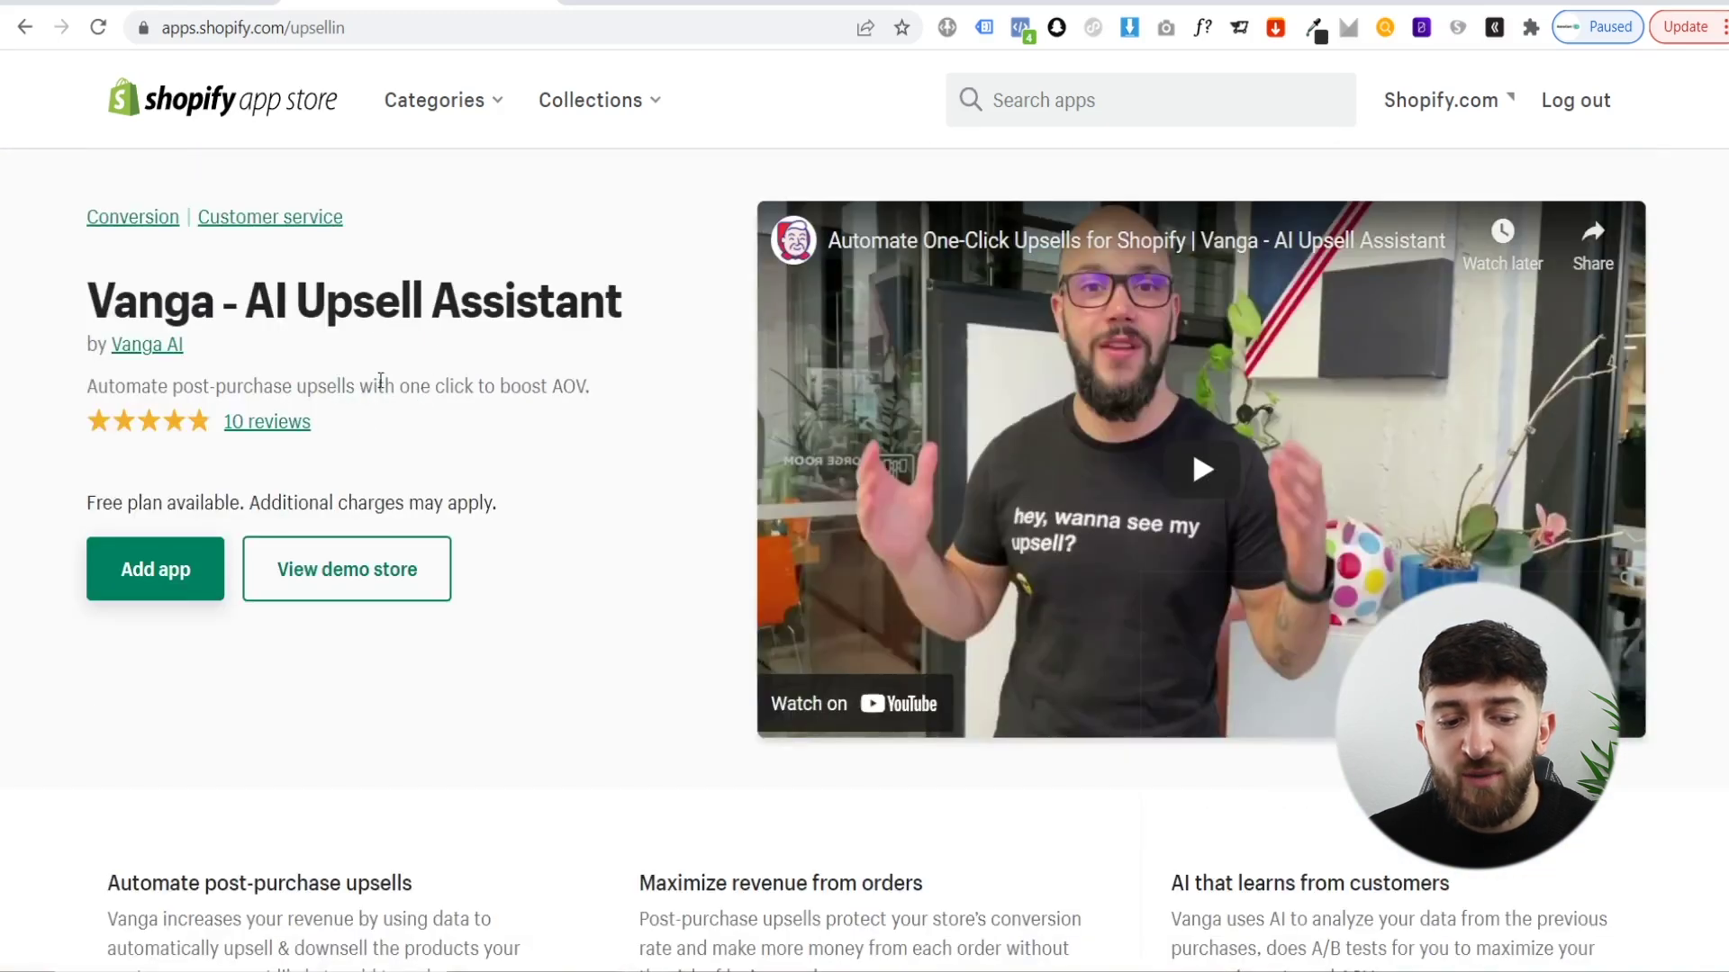
- Install Vanga AI - Upsell assistant from the admin install page and start enabling it
click(177, 570)
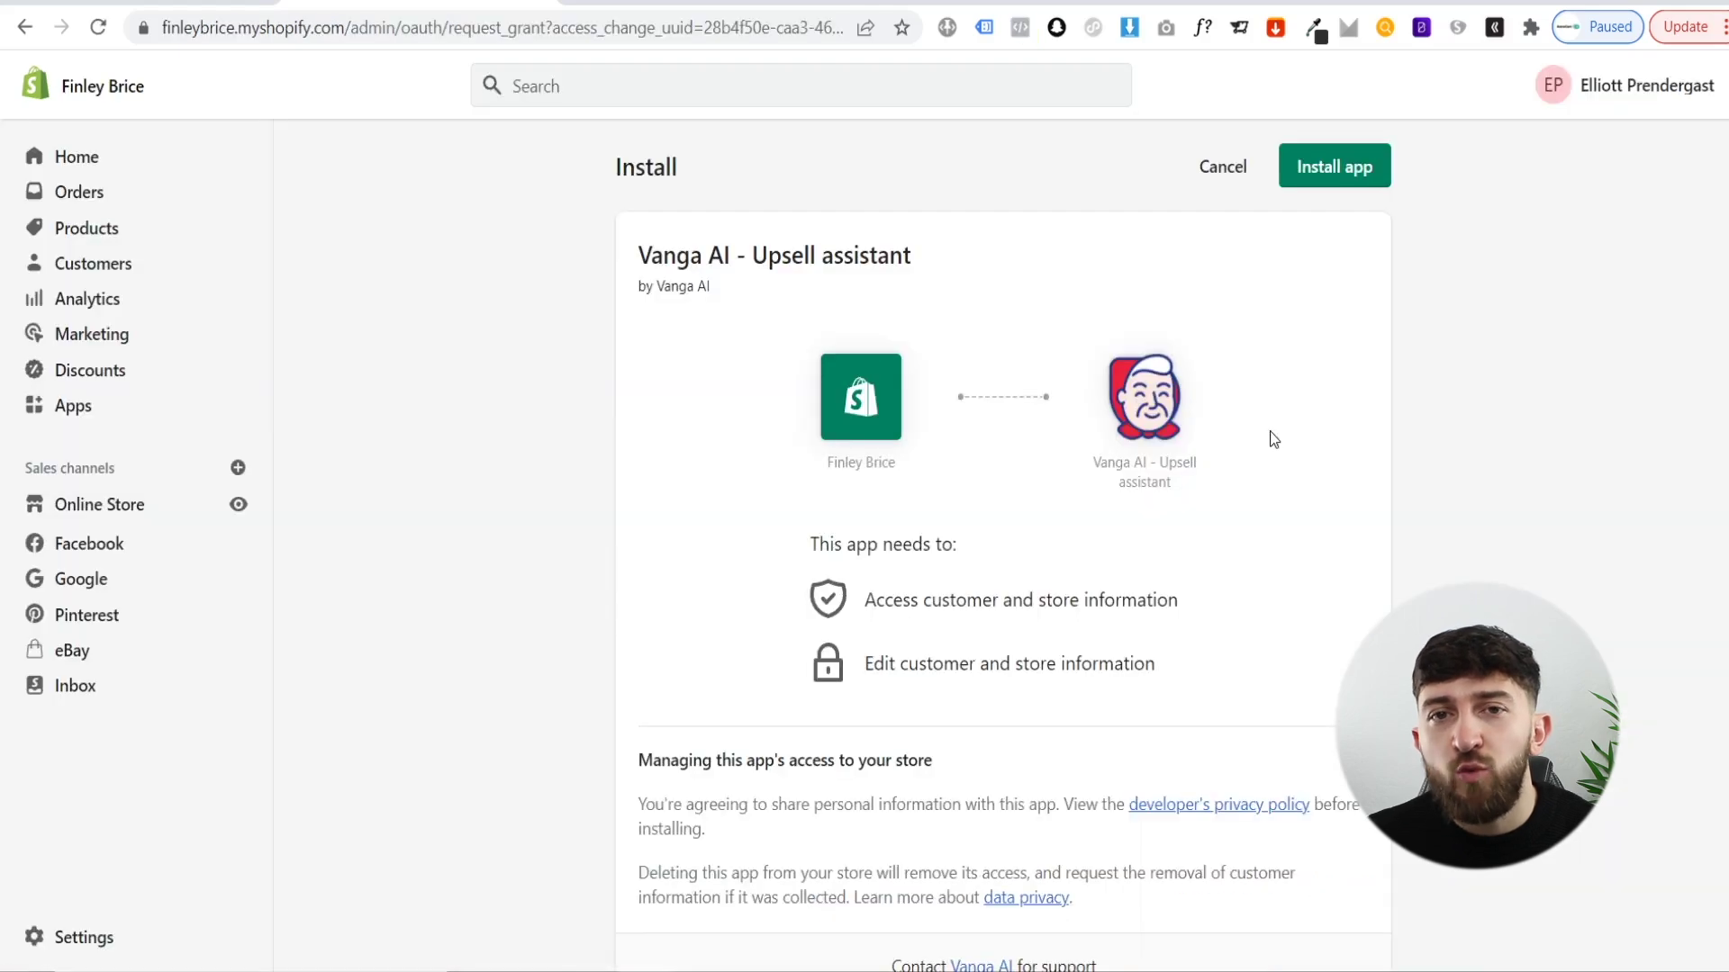
click(1333, 176)
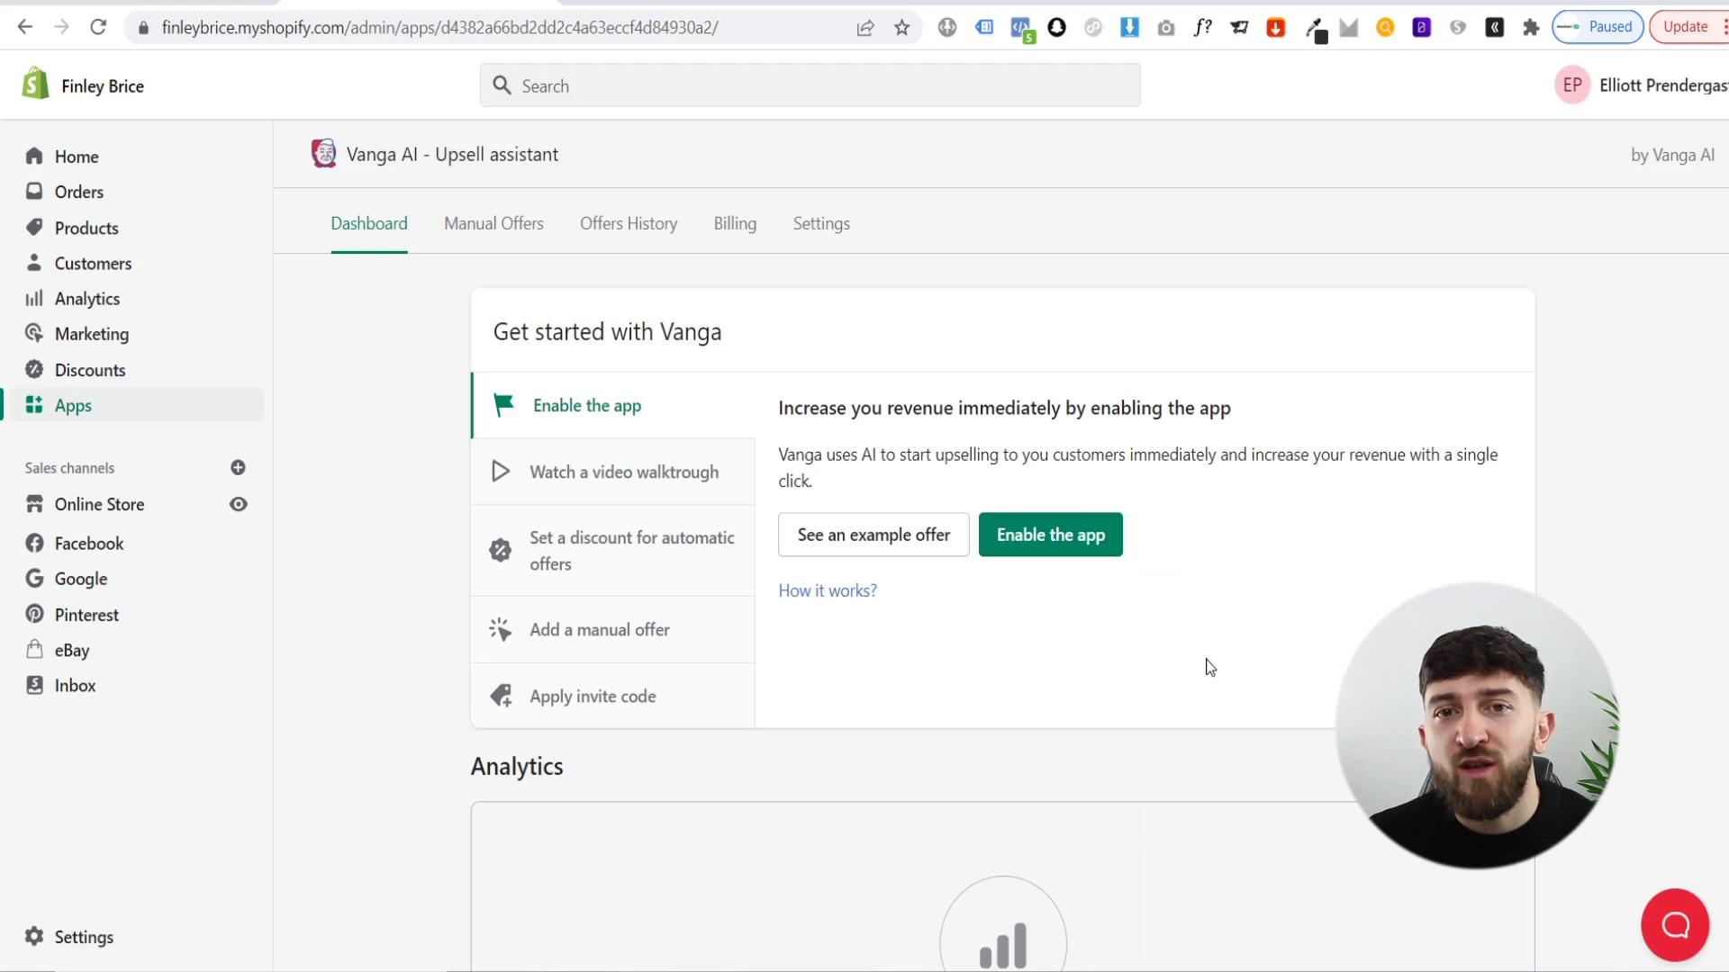
click(1053, 546)
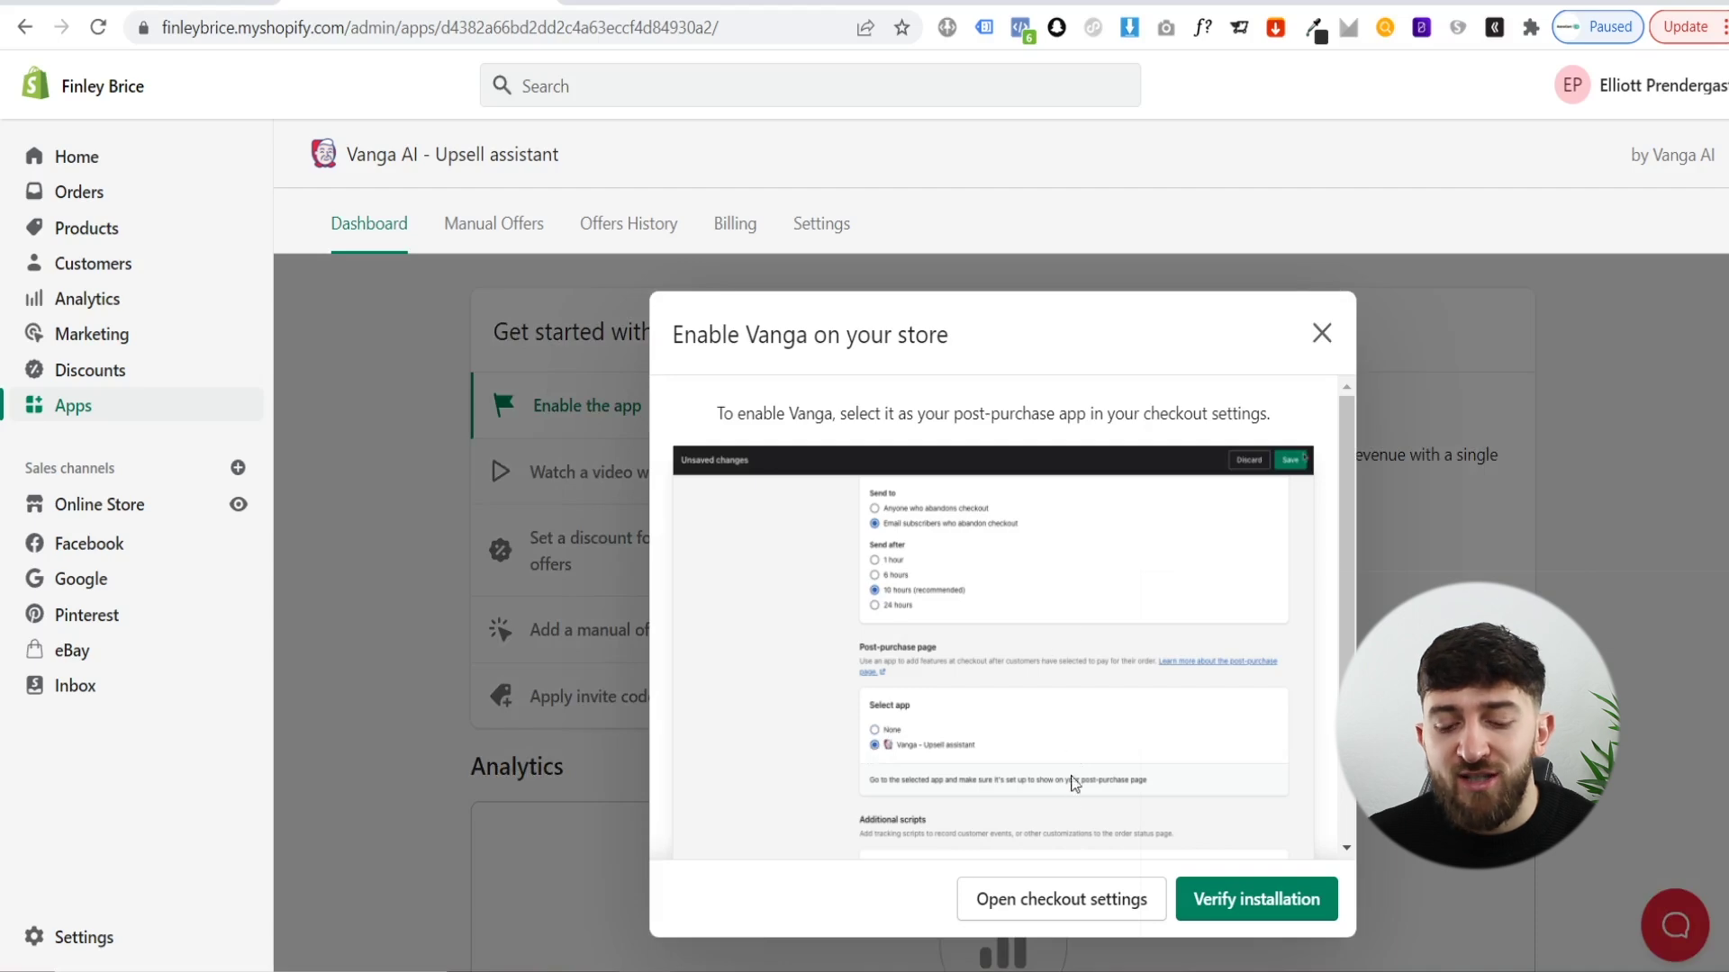
- Choose Vanga AI - Upsell assistant as the Post-purchase page app, save, and close Settings
click(1061, 904)
scroll(1004, 380, down, 15)
scroll(1005, 380, down, 5)
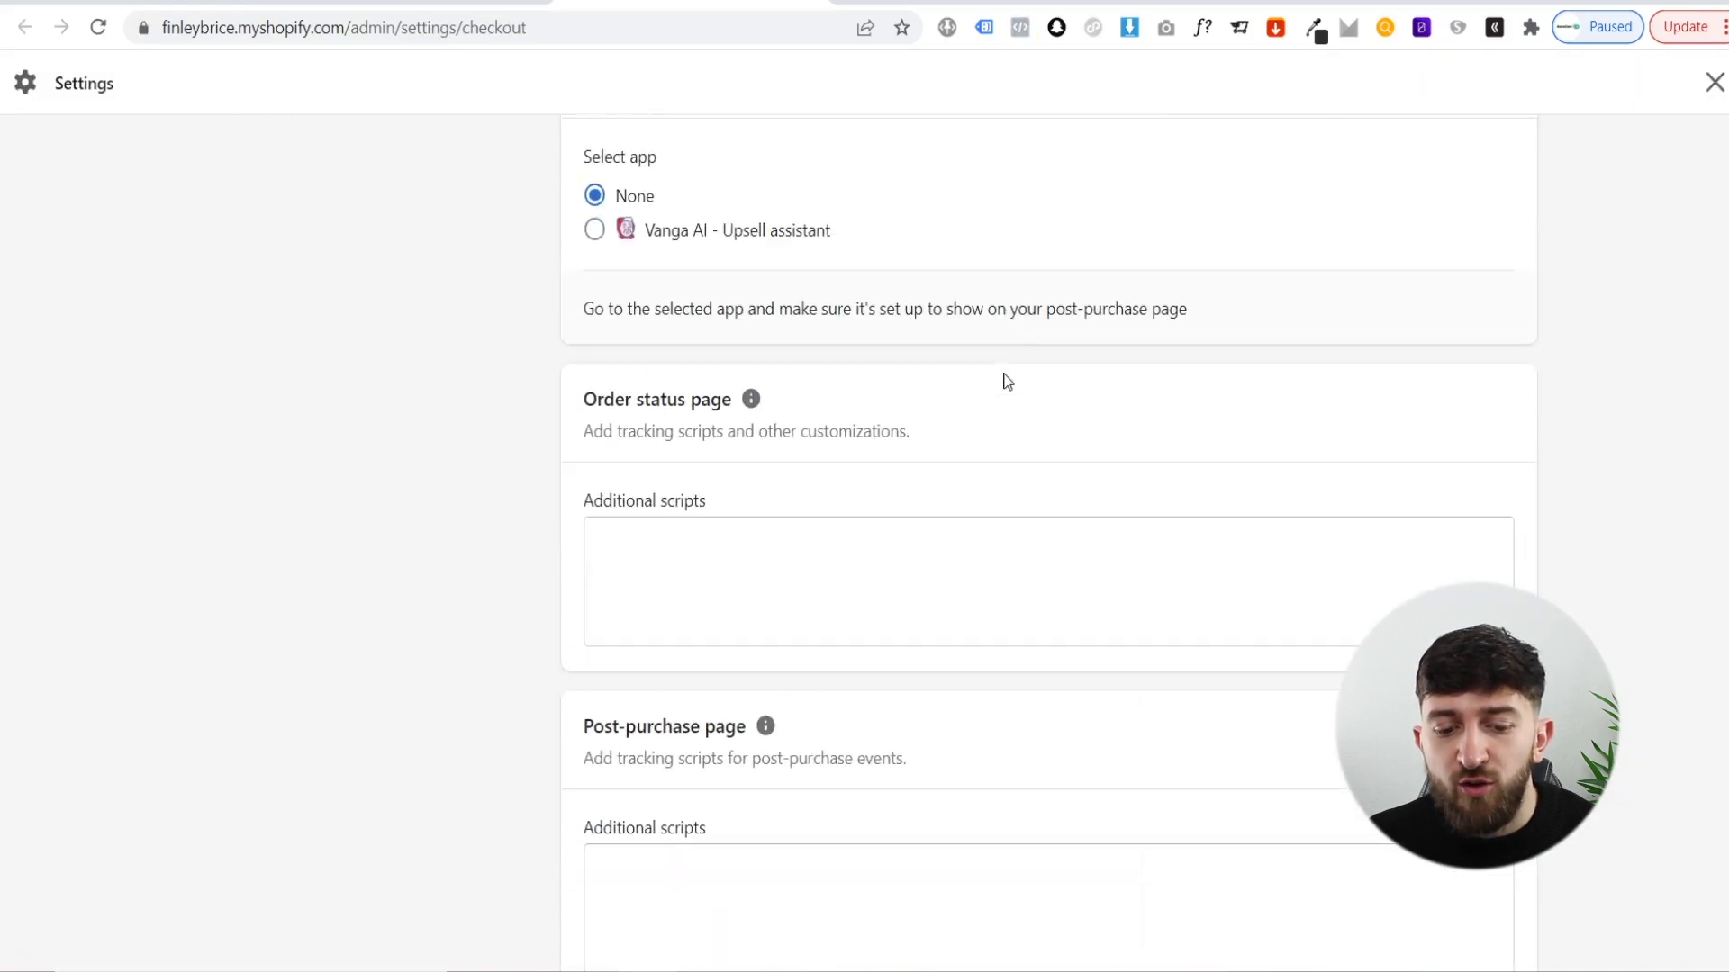
scroll(1015, 394, up, 4)
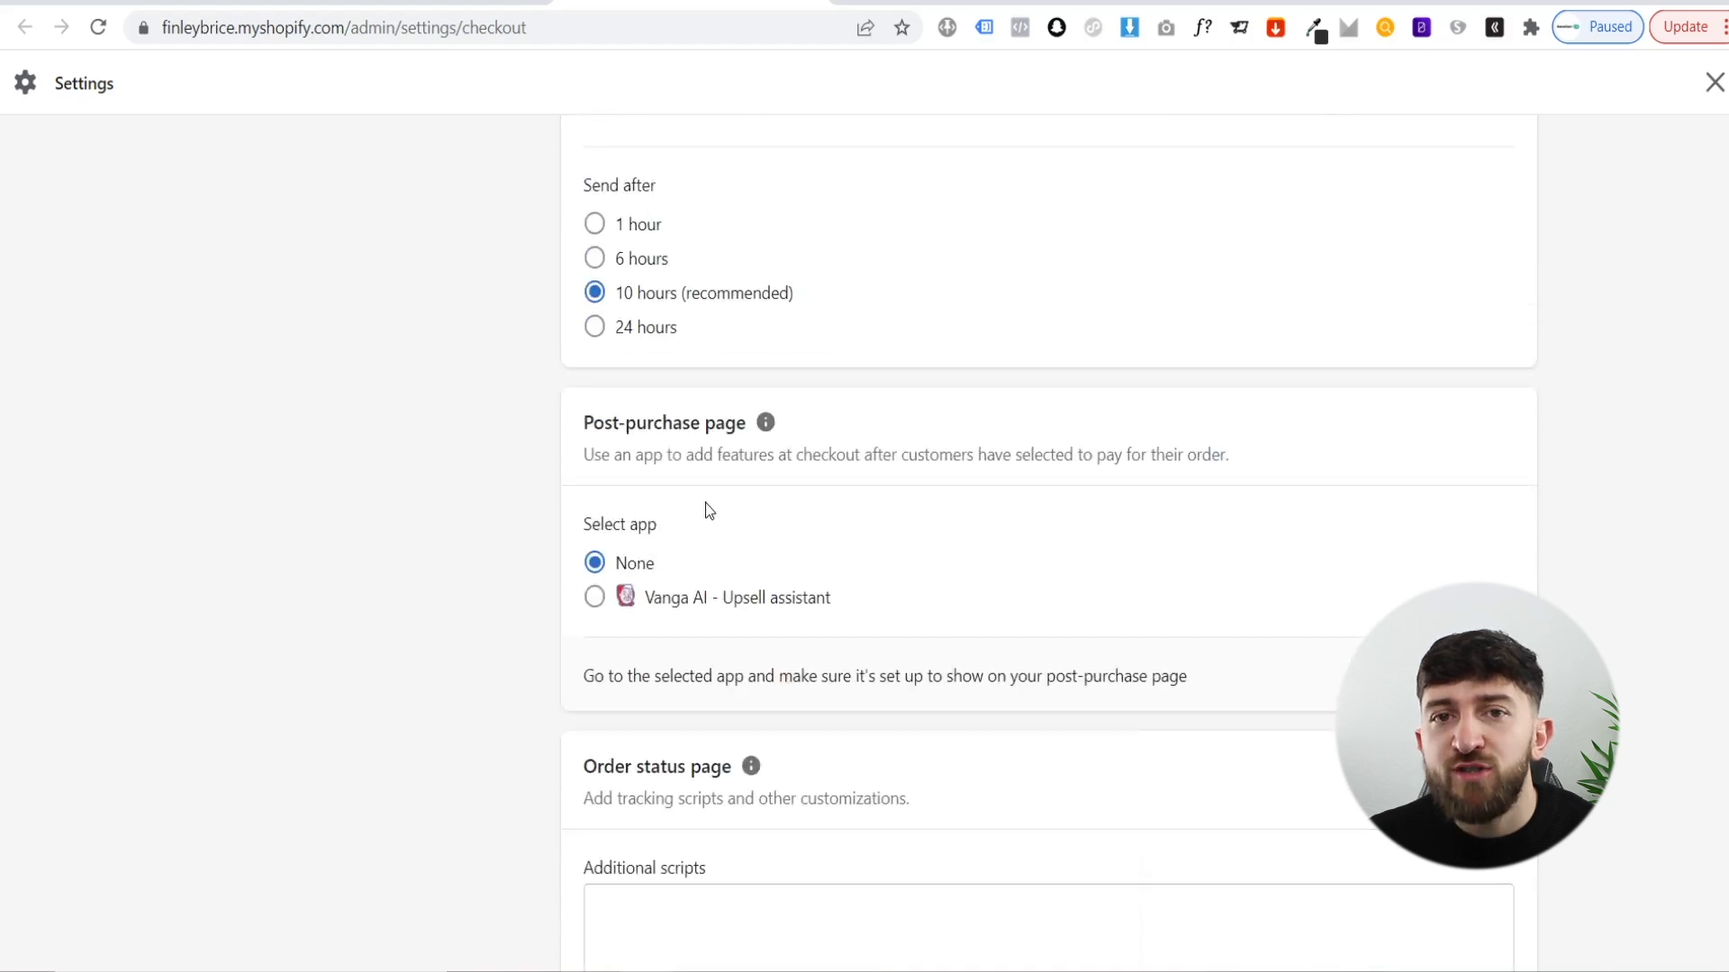
click(594, 603)
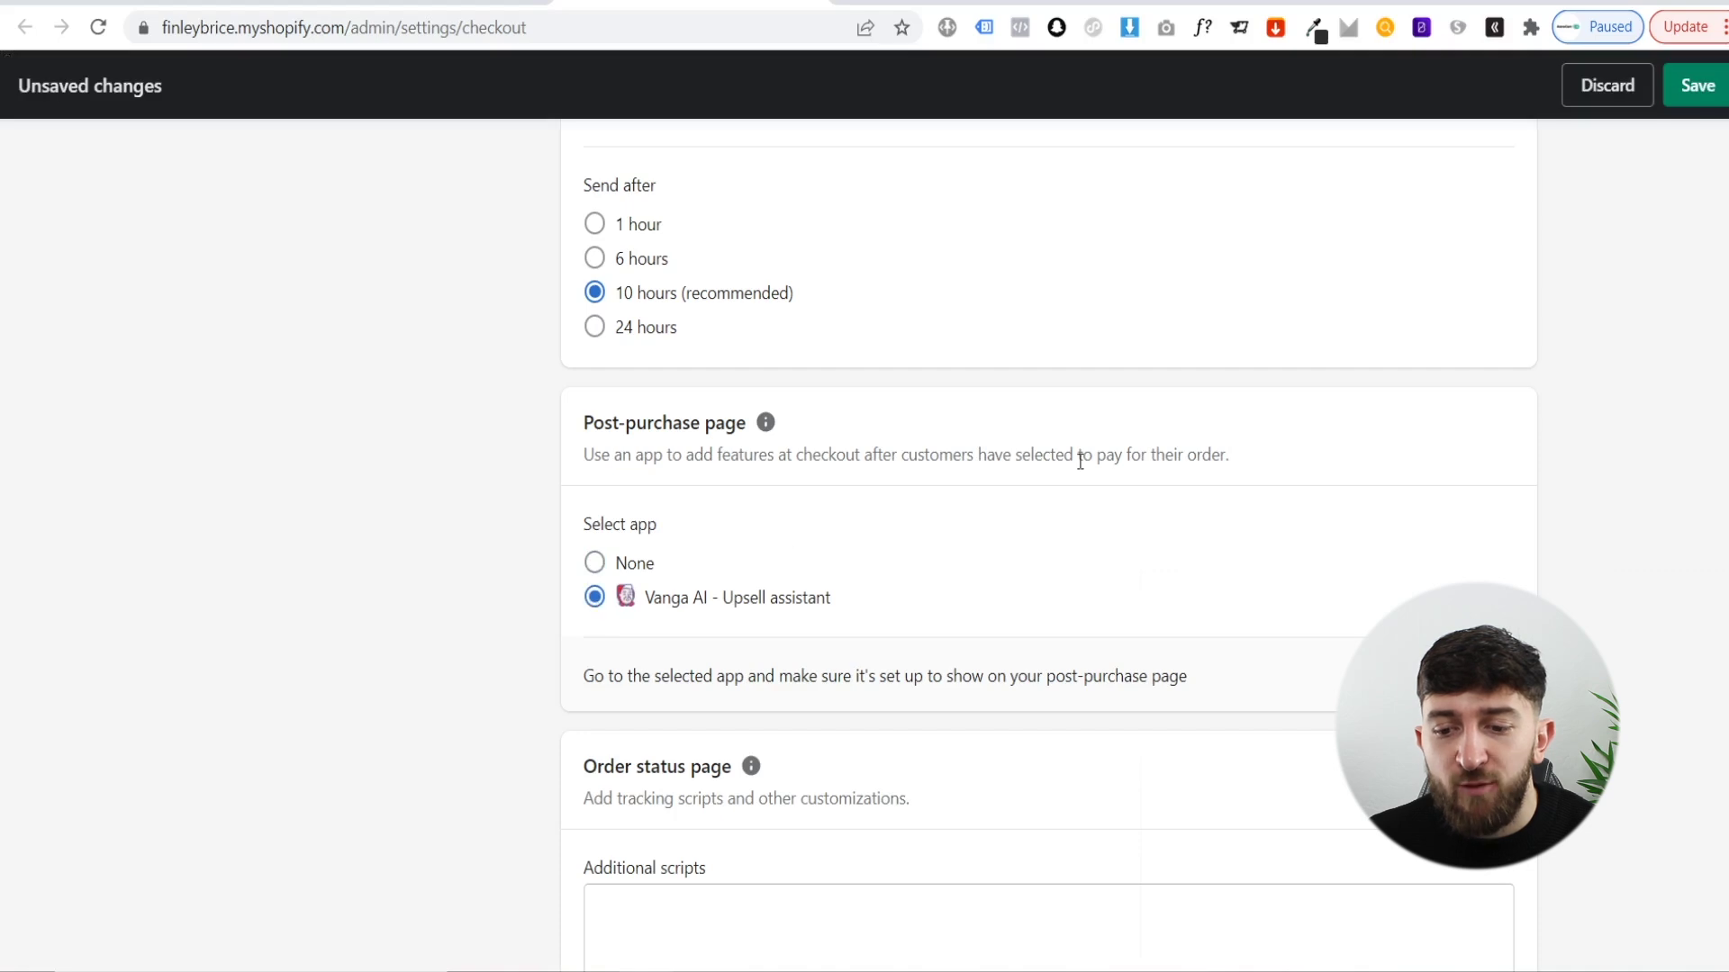
click(1690, 87)
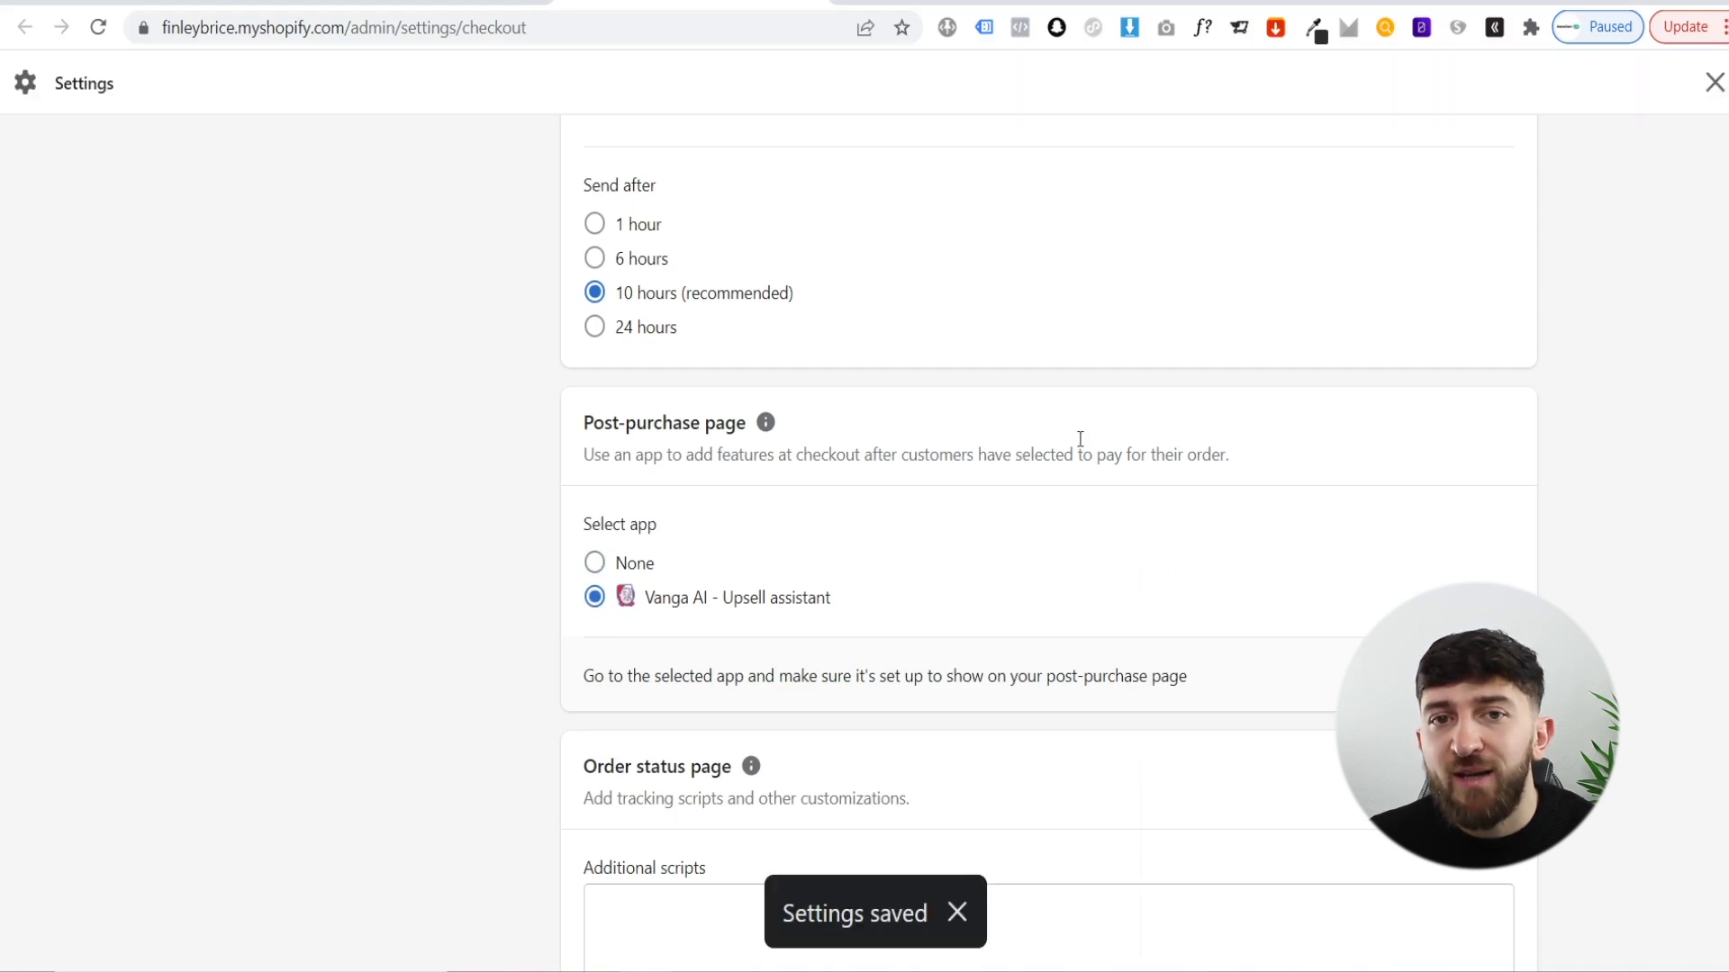
click(455, 7)
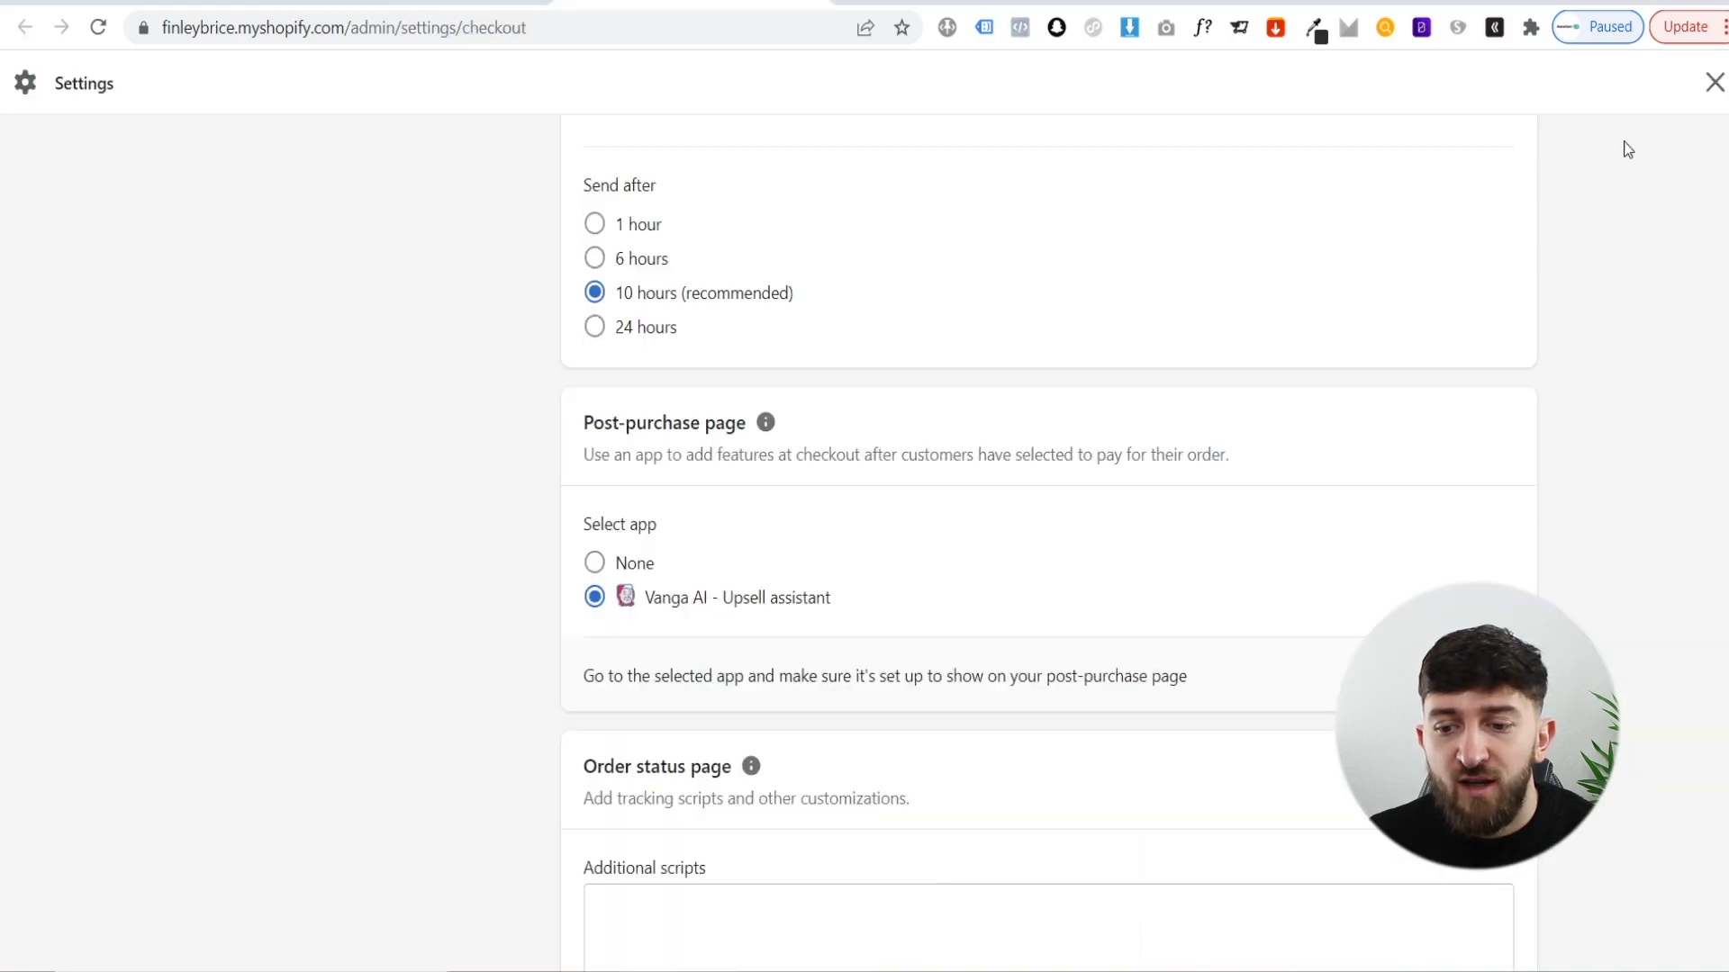
click(1711, 83)
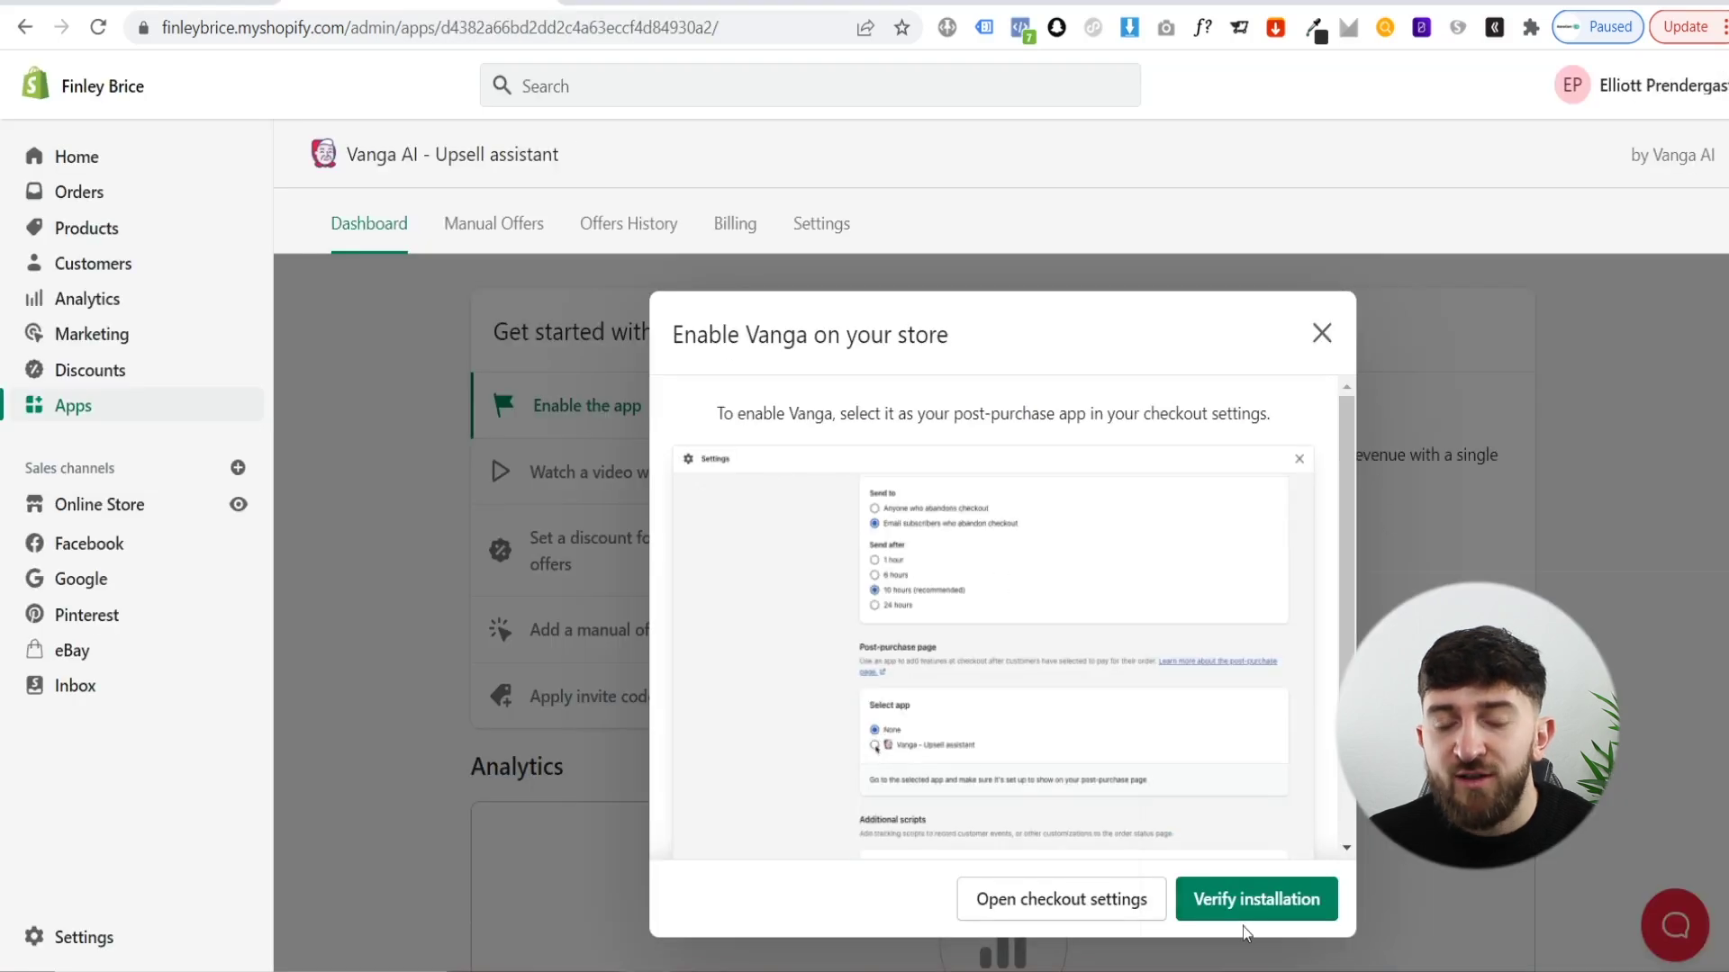
- Verify the Vanga installation, then try entering an invitation code and clear it
click(1262, 909)
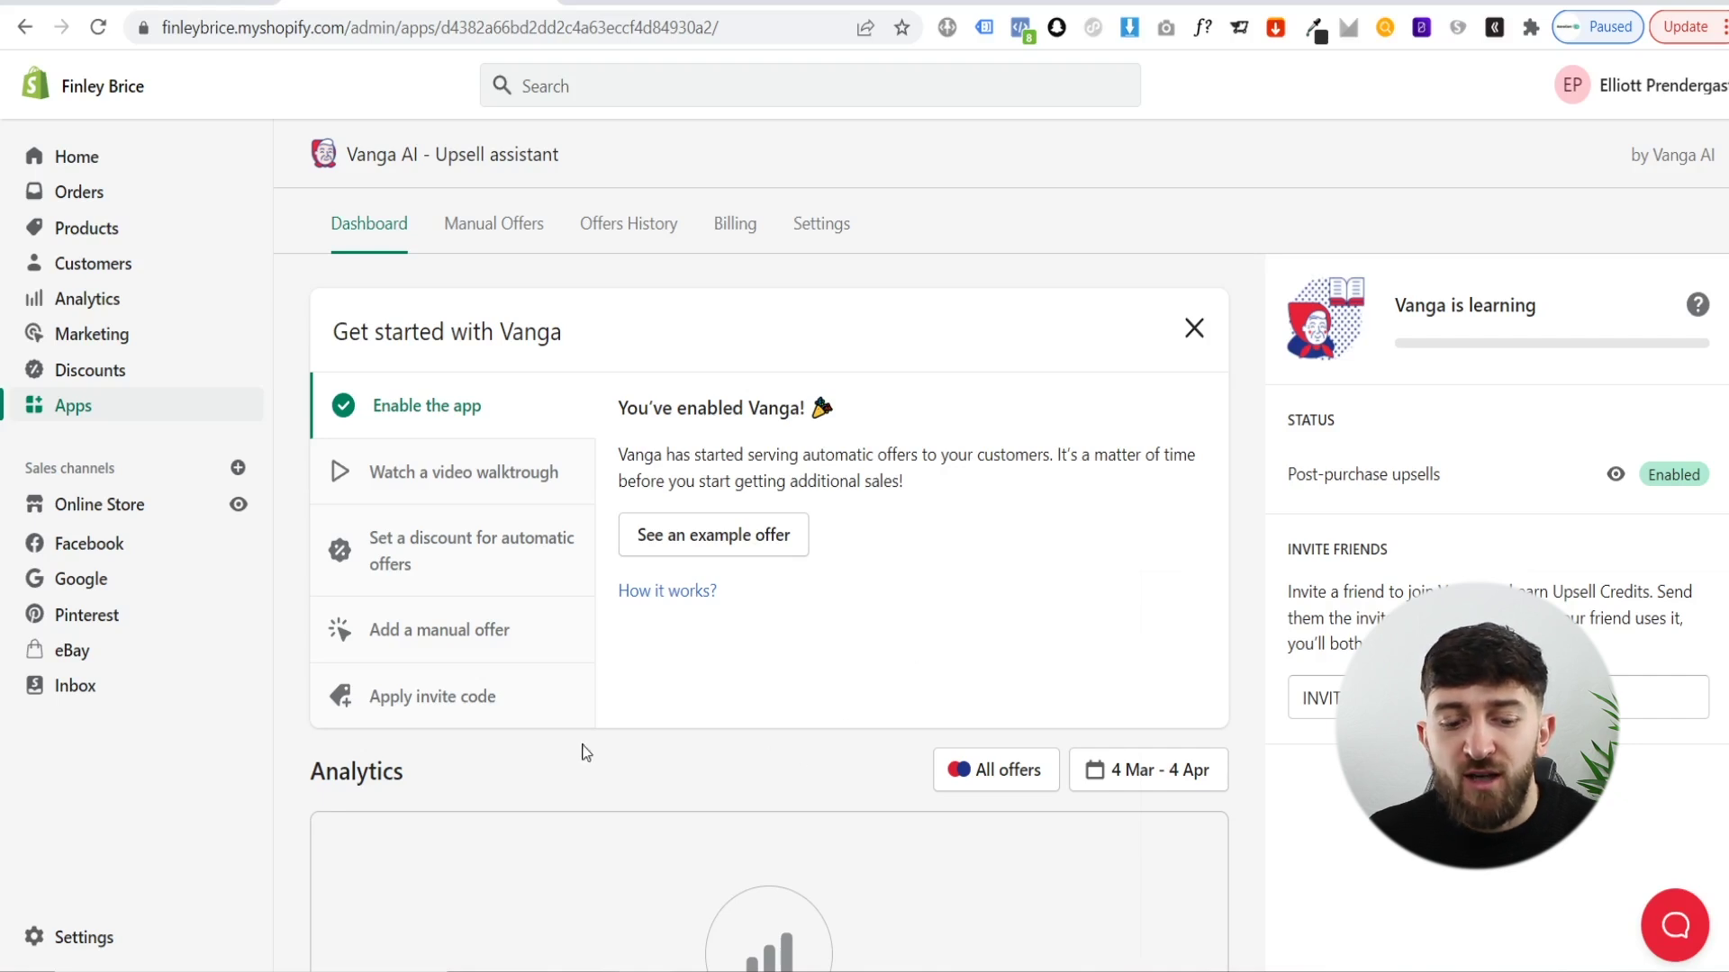
click(550, 712)
click(698, 537)
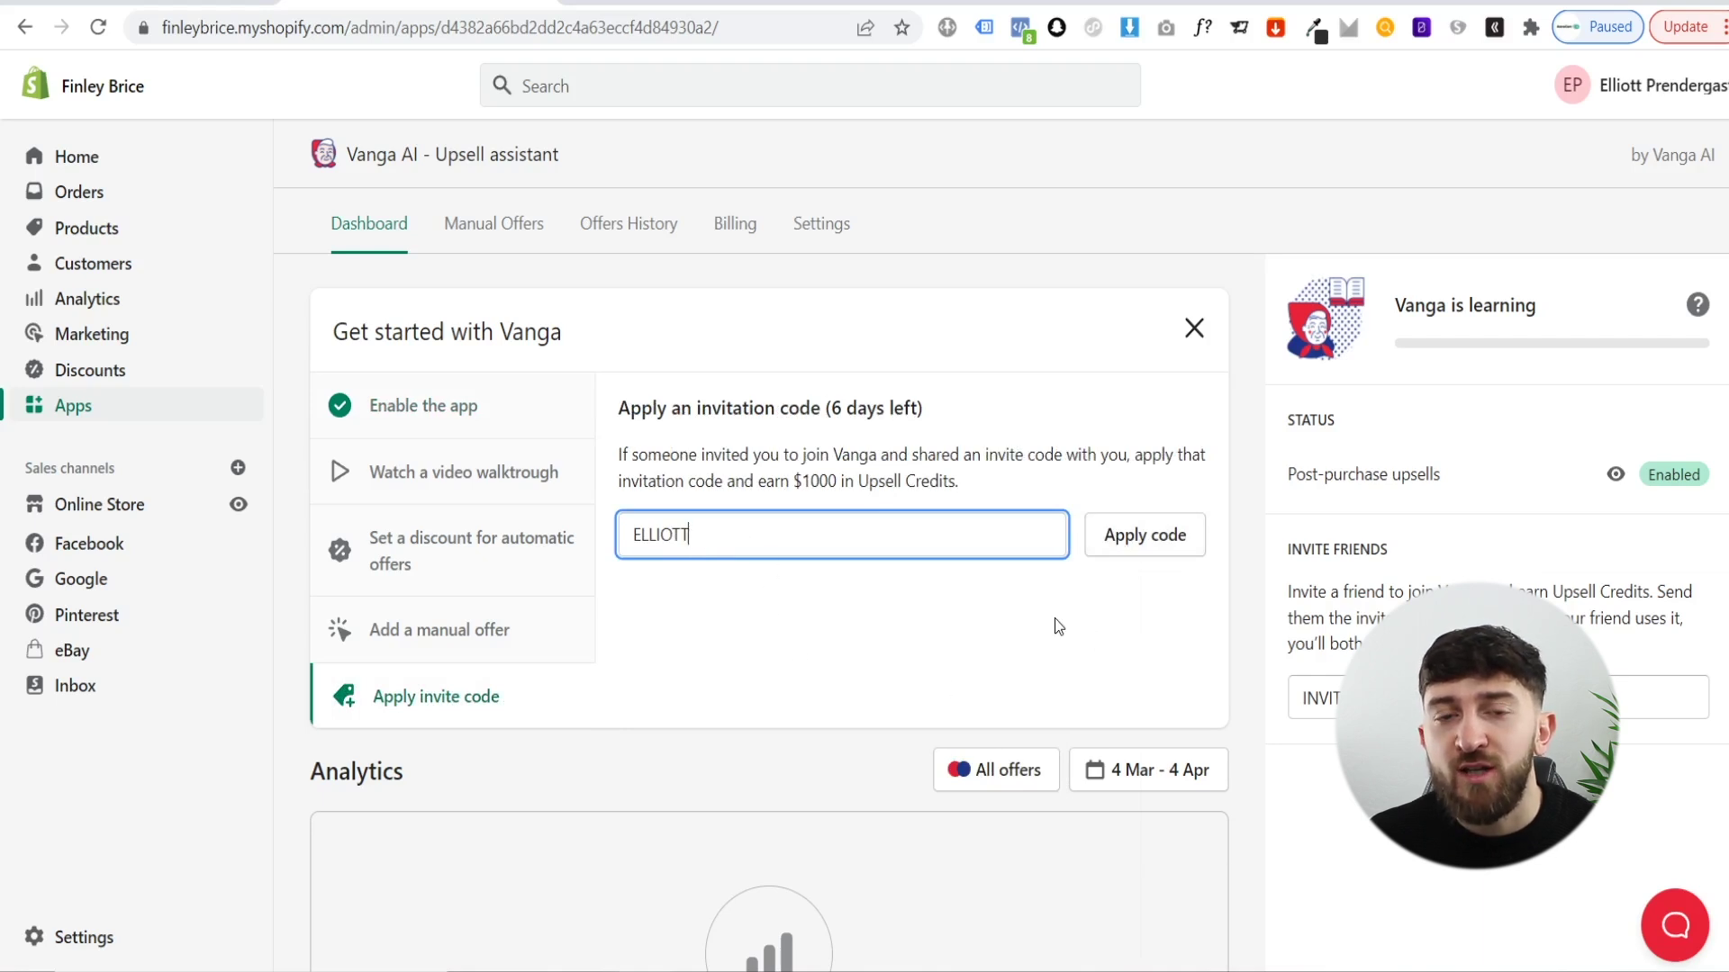
click(870, 641)
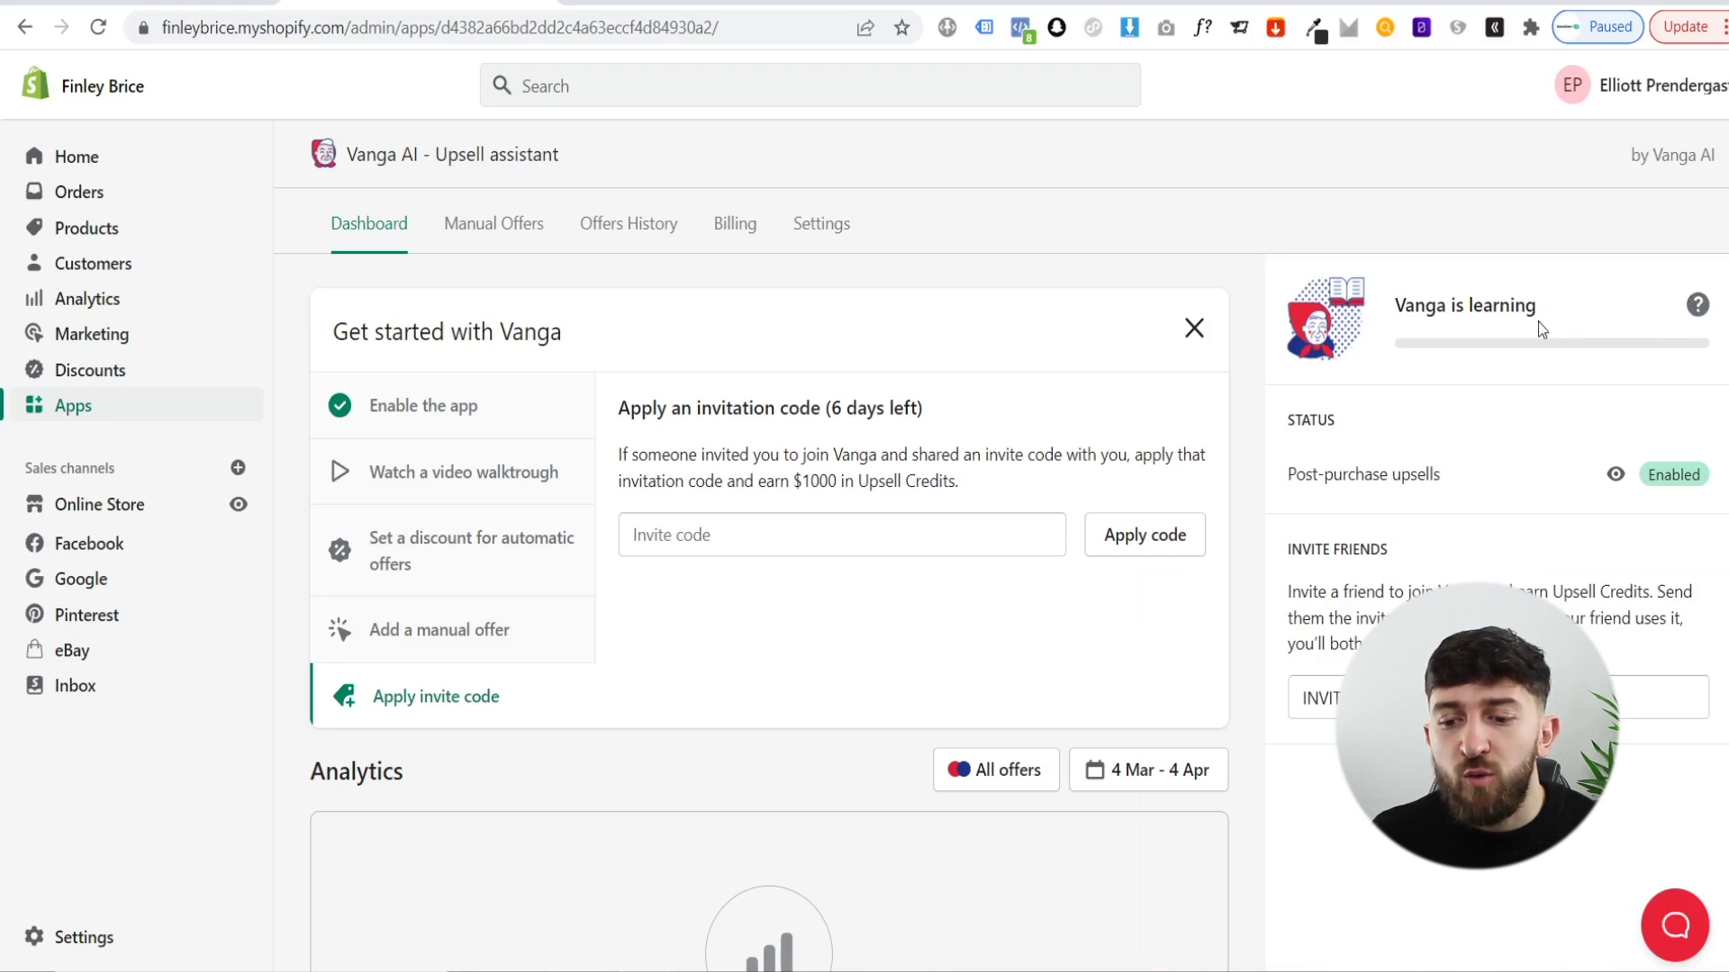
click(1691, 310)
scroll(990, 593, down, 2)
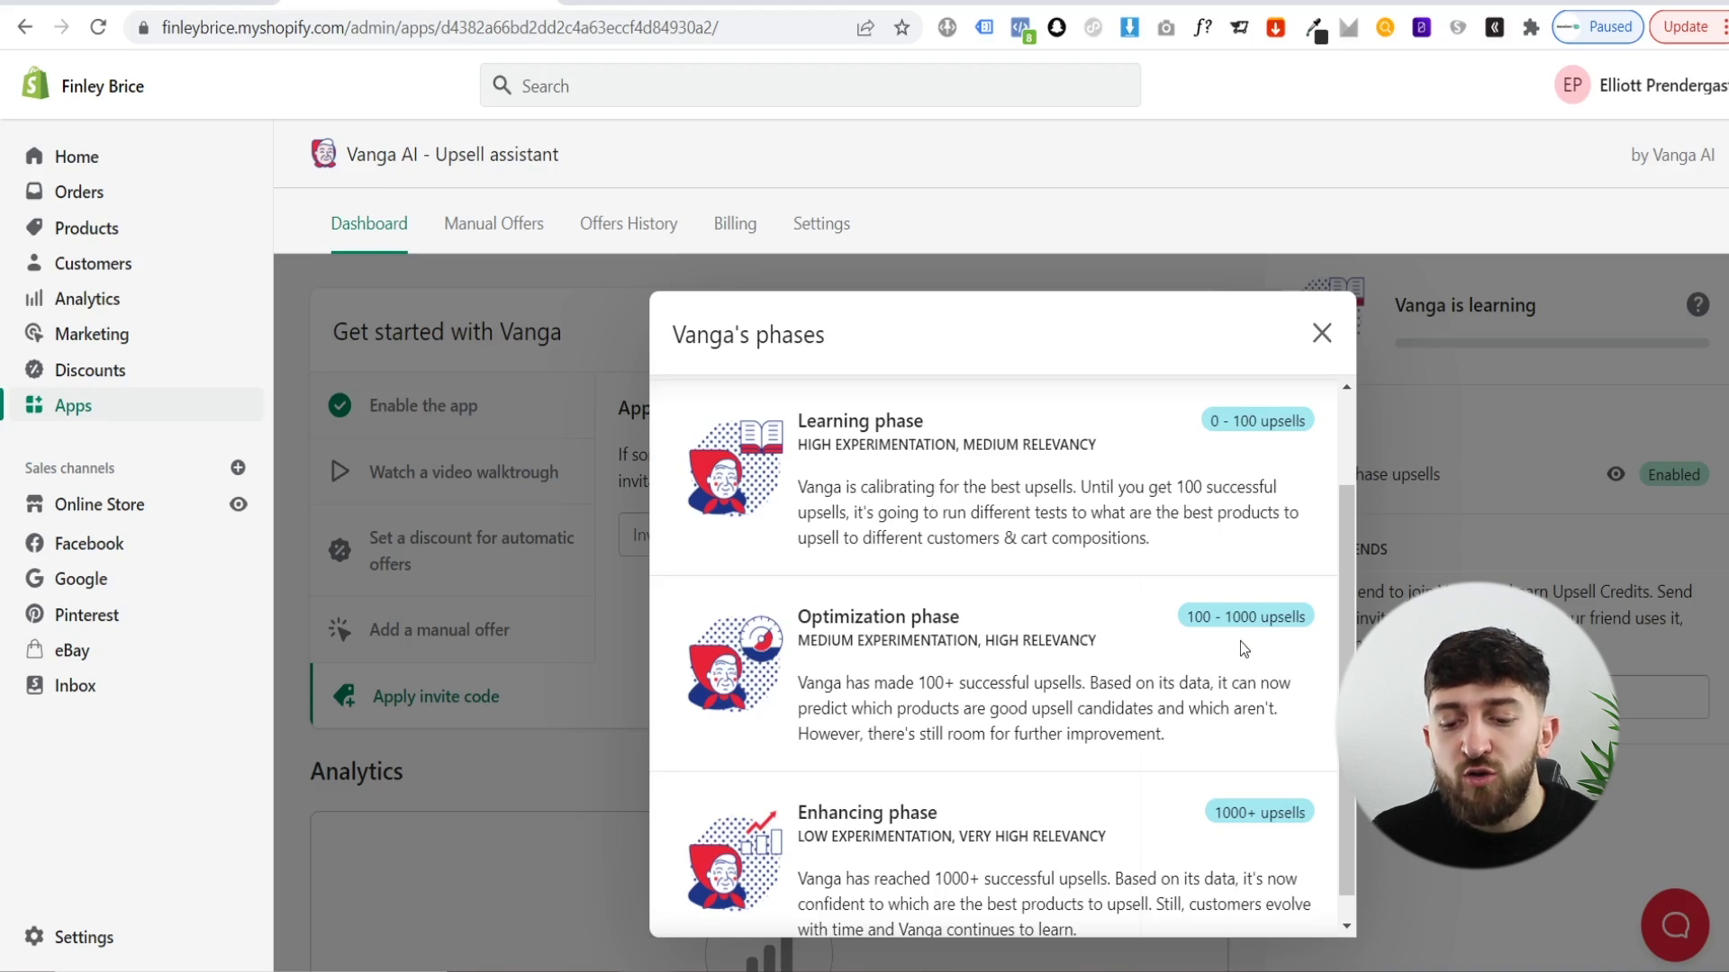
scroll(1015, 658, down, 1)
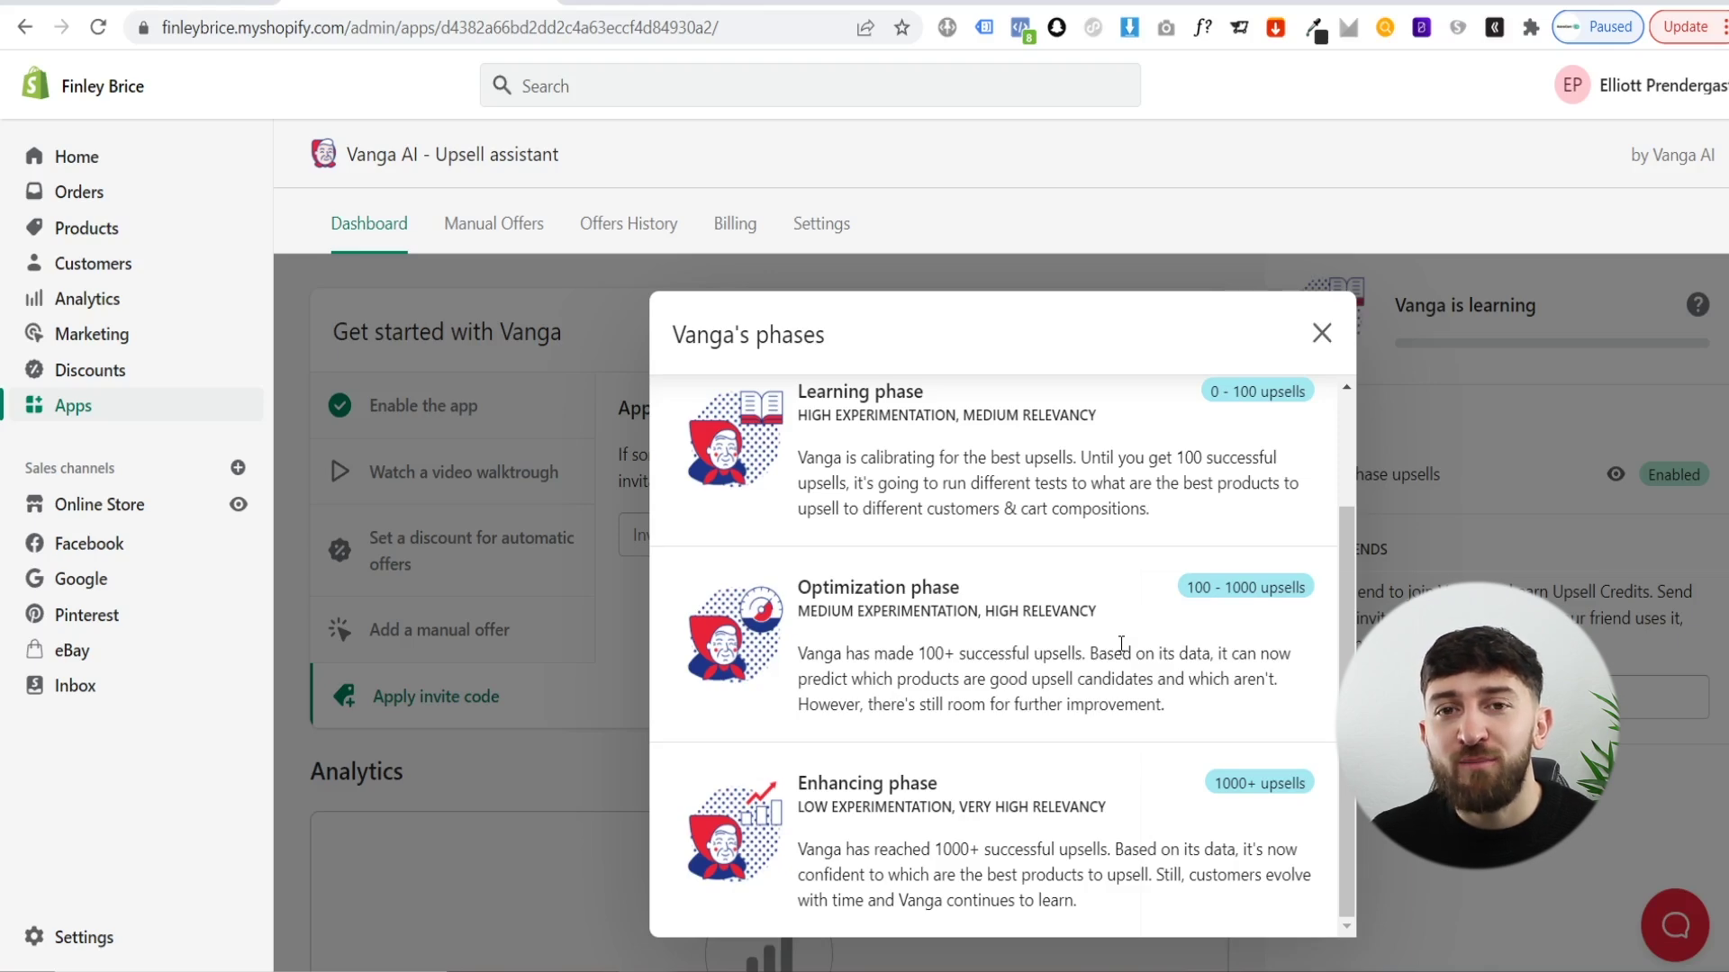
click(1321, 333)
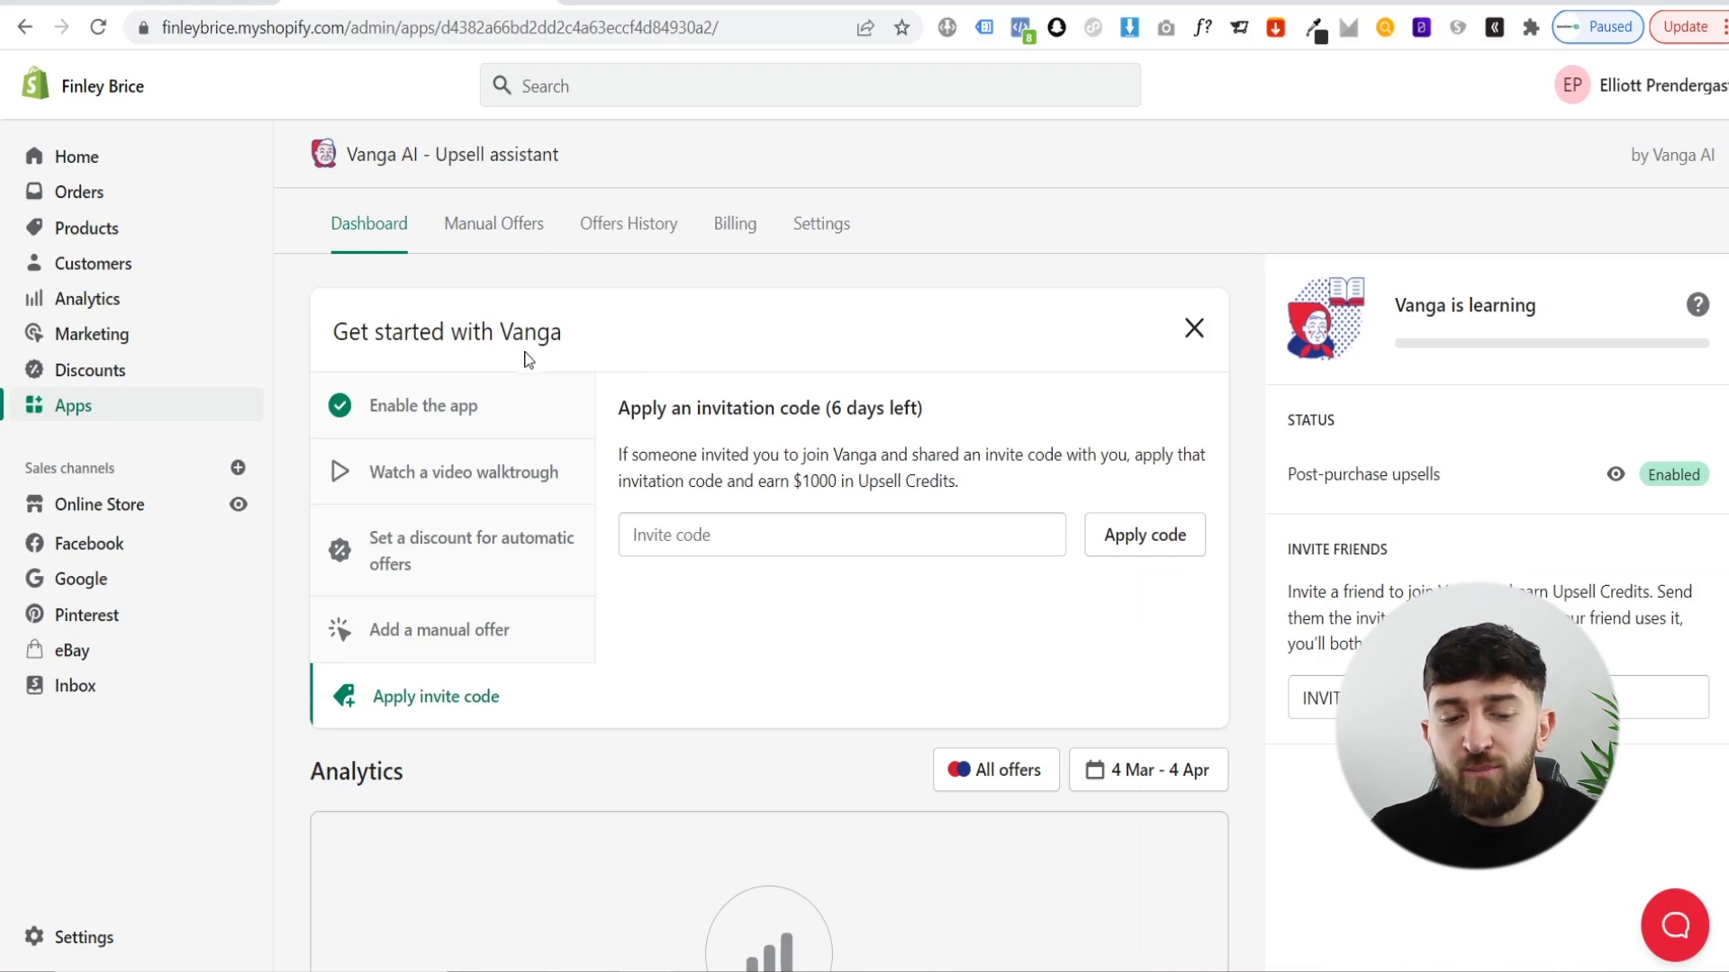
- Start a new offer from the Manual Offers tab with Create manual offer
click(494, 223)
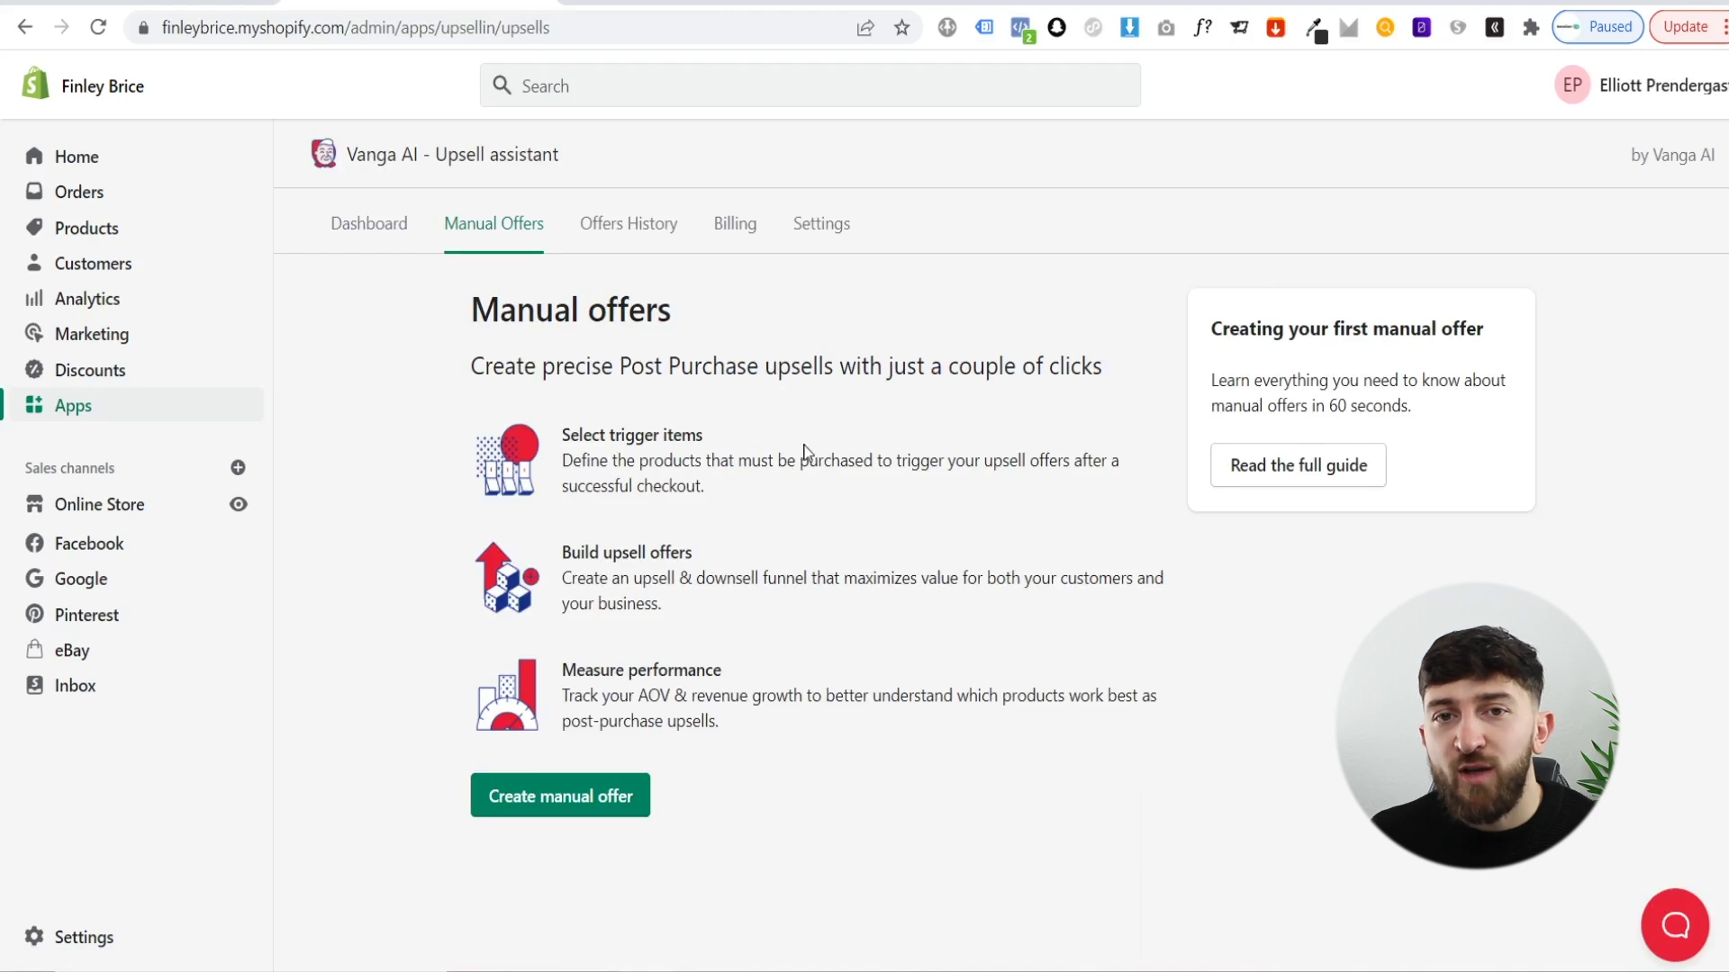
click(566, 811)
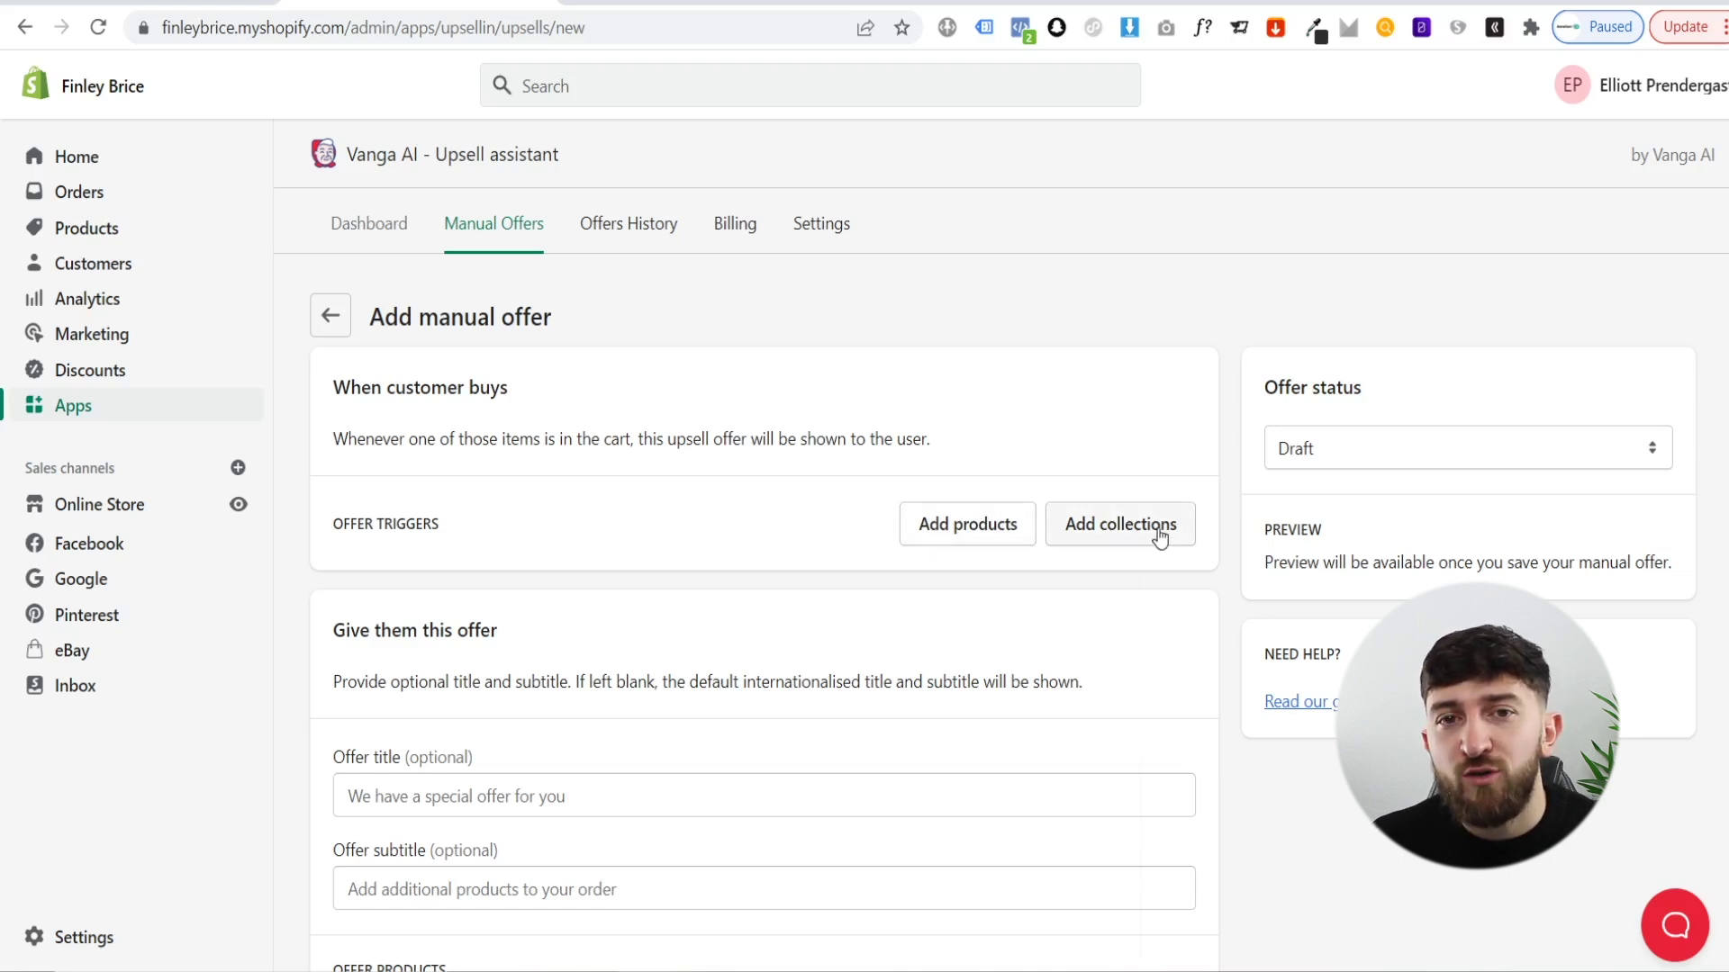
- Add Brown Business Suit as the offer's trigger product
click(965, 531)
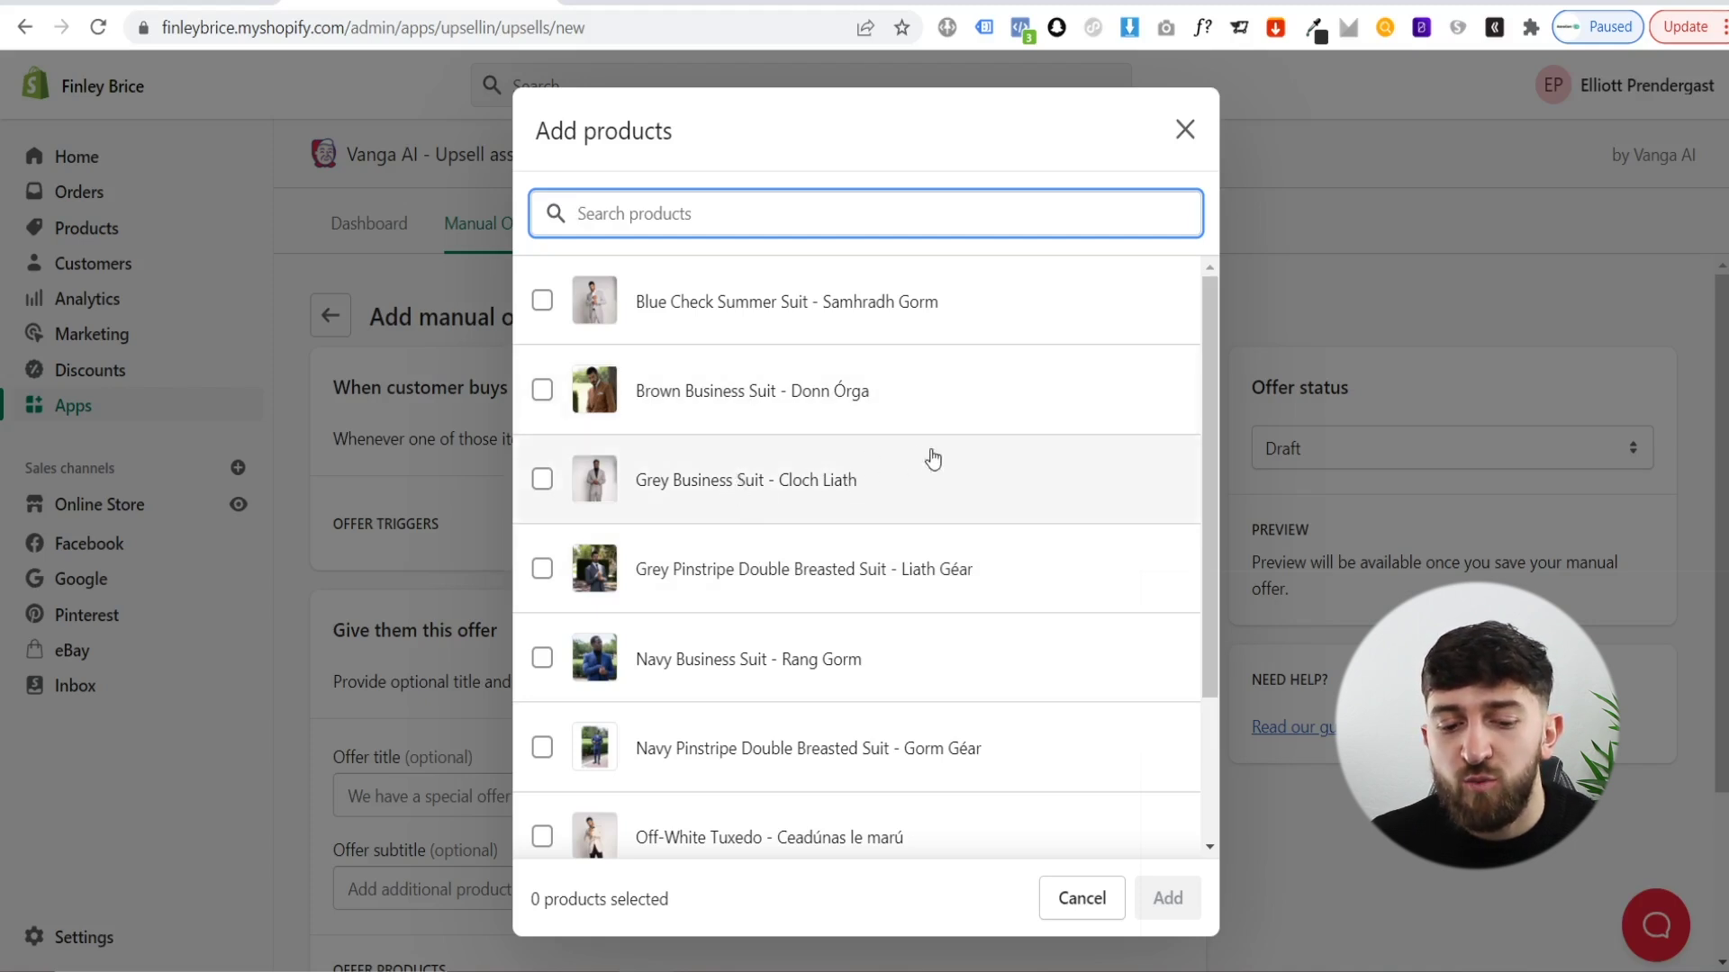
click(632, 403)
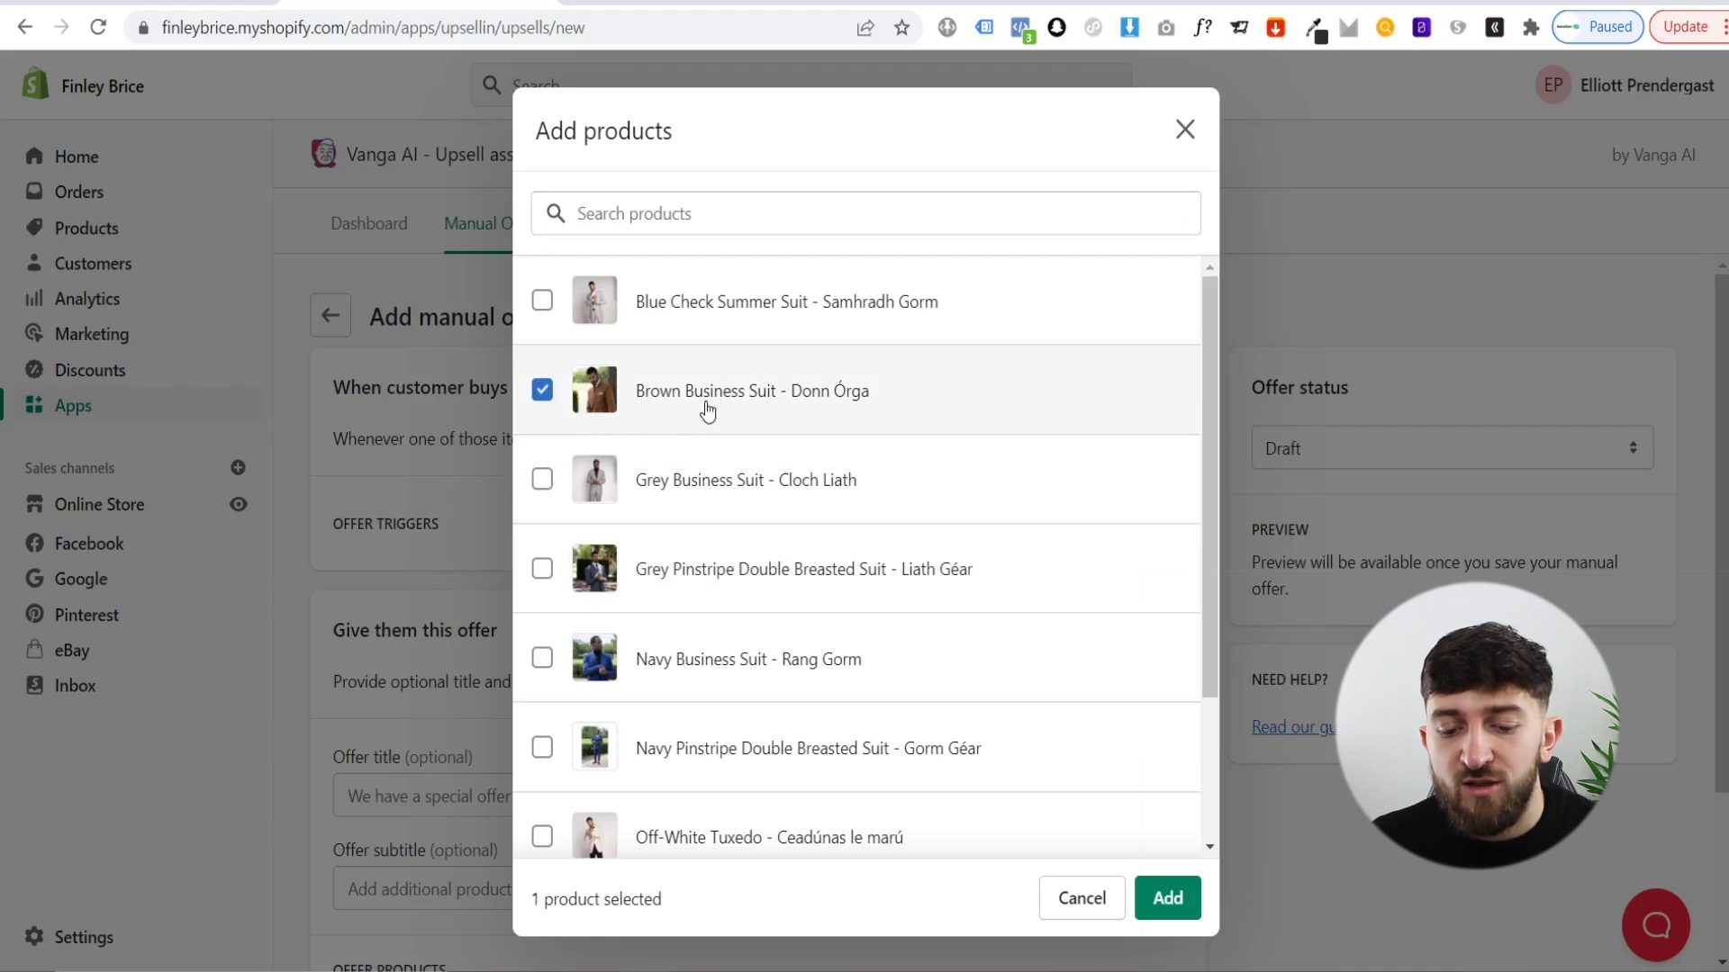
click(1167, 899)
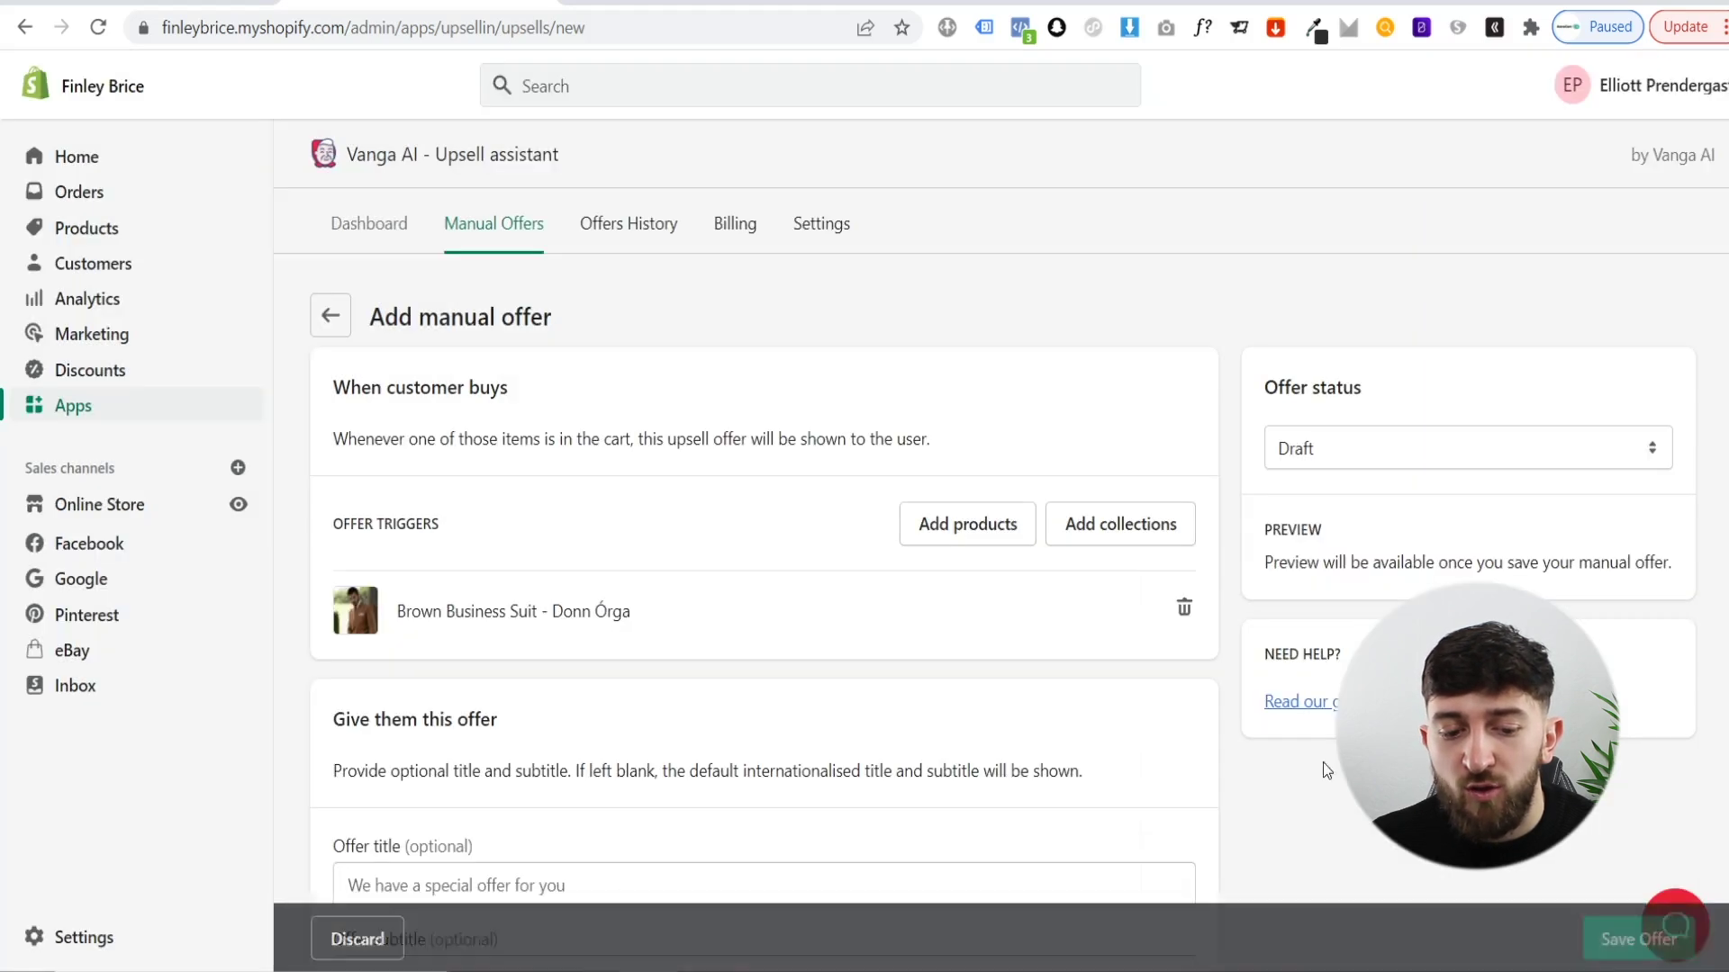
- Paste 'Why not double up?' as the offer title
scroll(825, 606, down, 3)
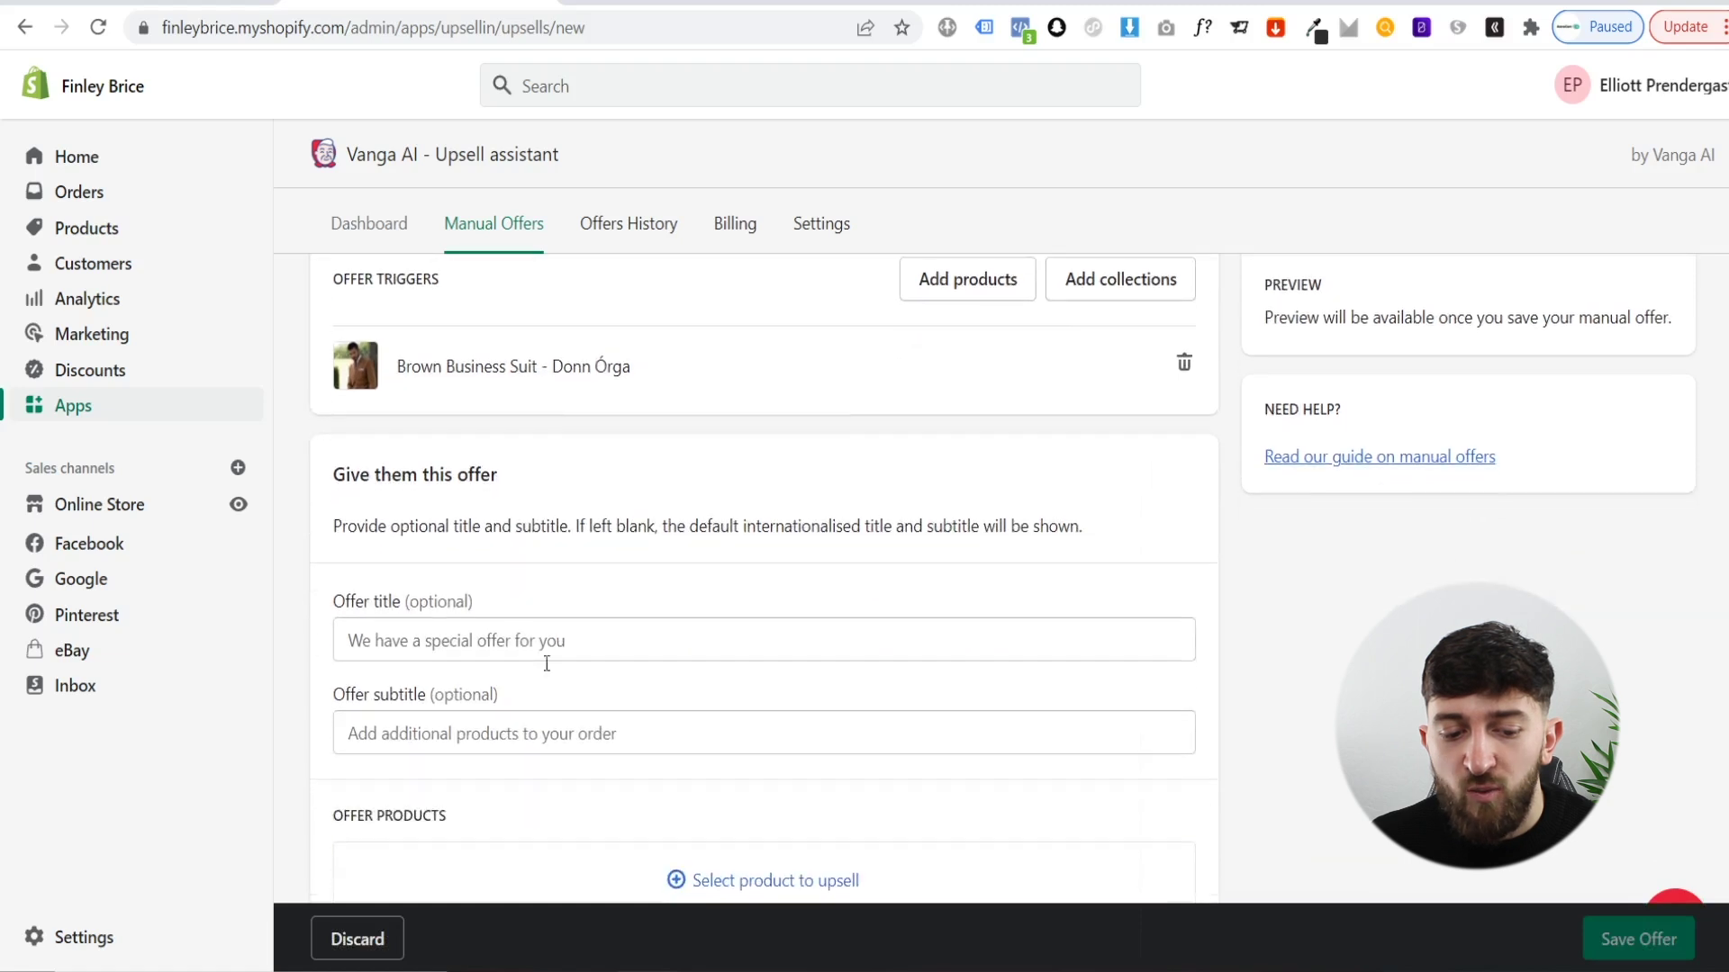
click(438, 643)
text(Why not double up?)
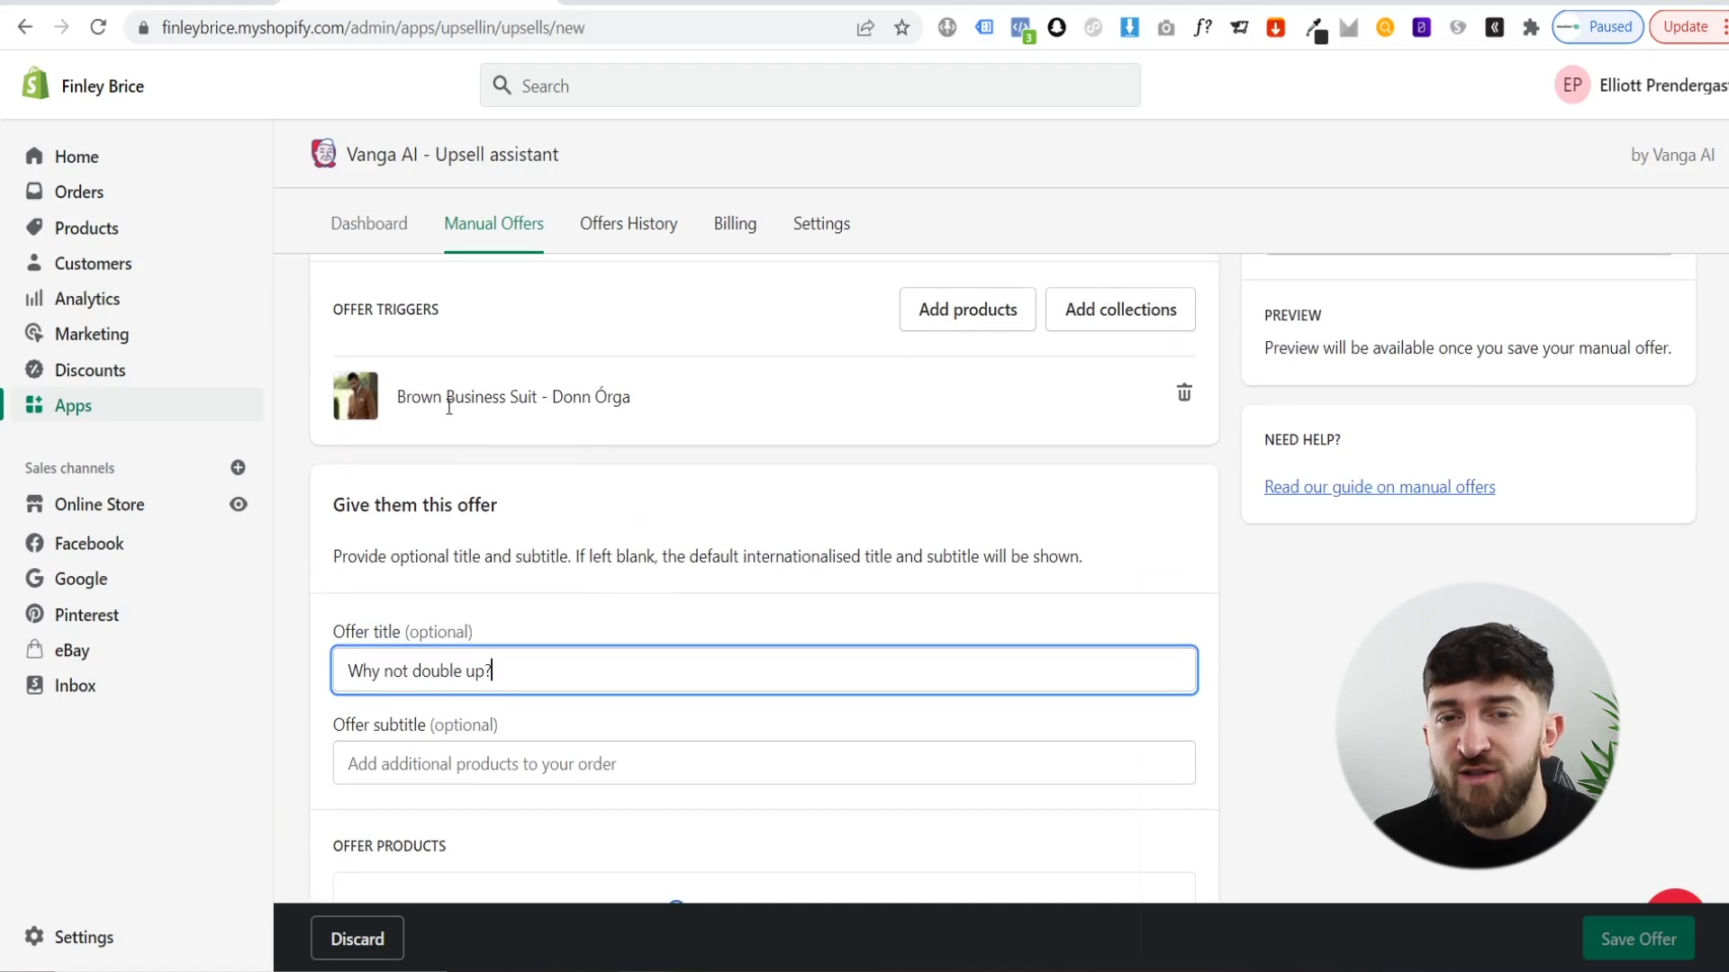
scroll(630, 492, down, 1)
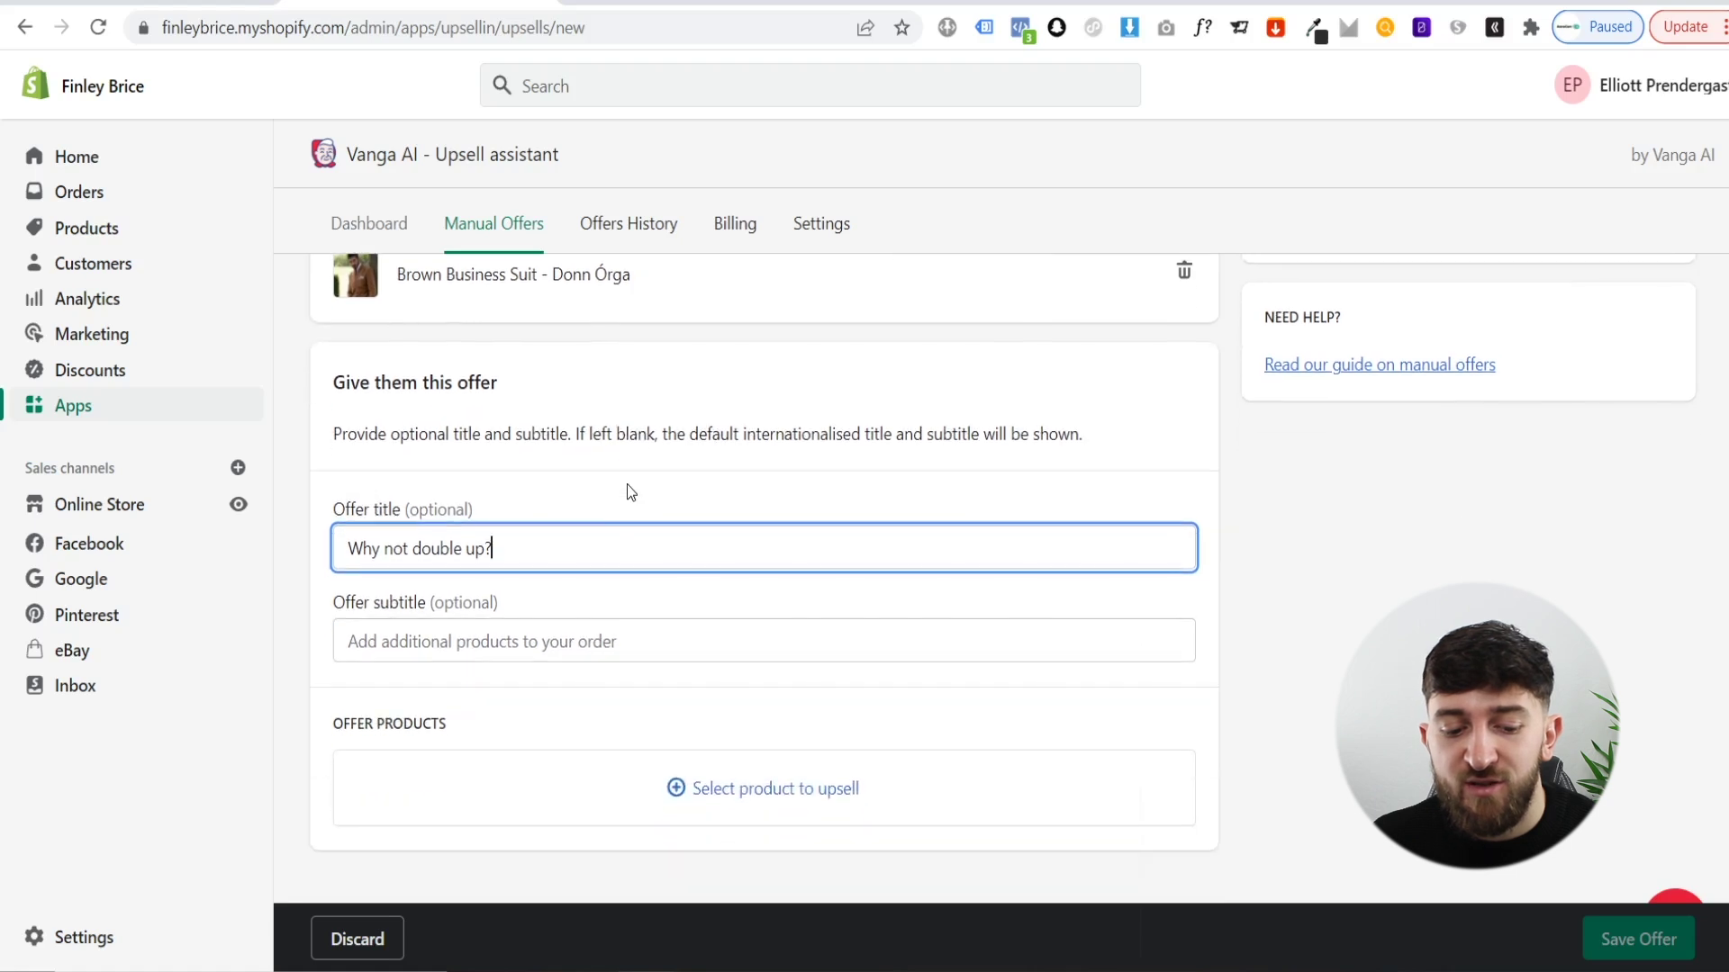
- Pick Grey Business Suit with all 99 variants as the upsell product
click(746, 807)
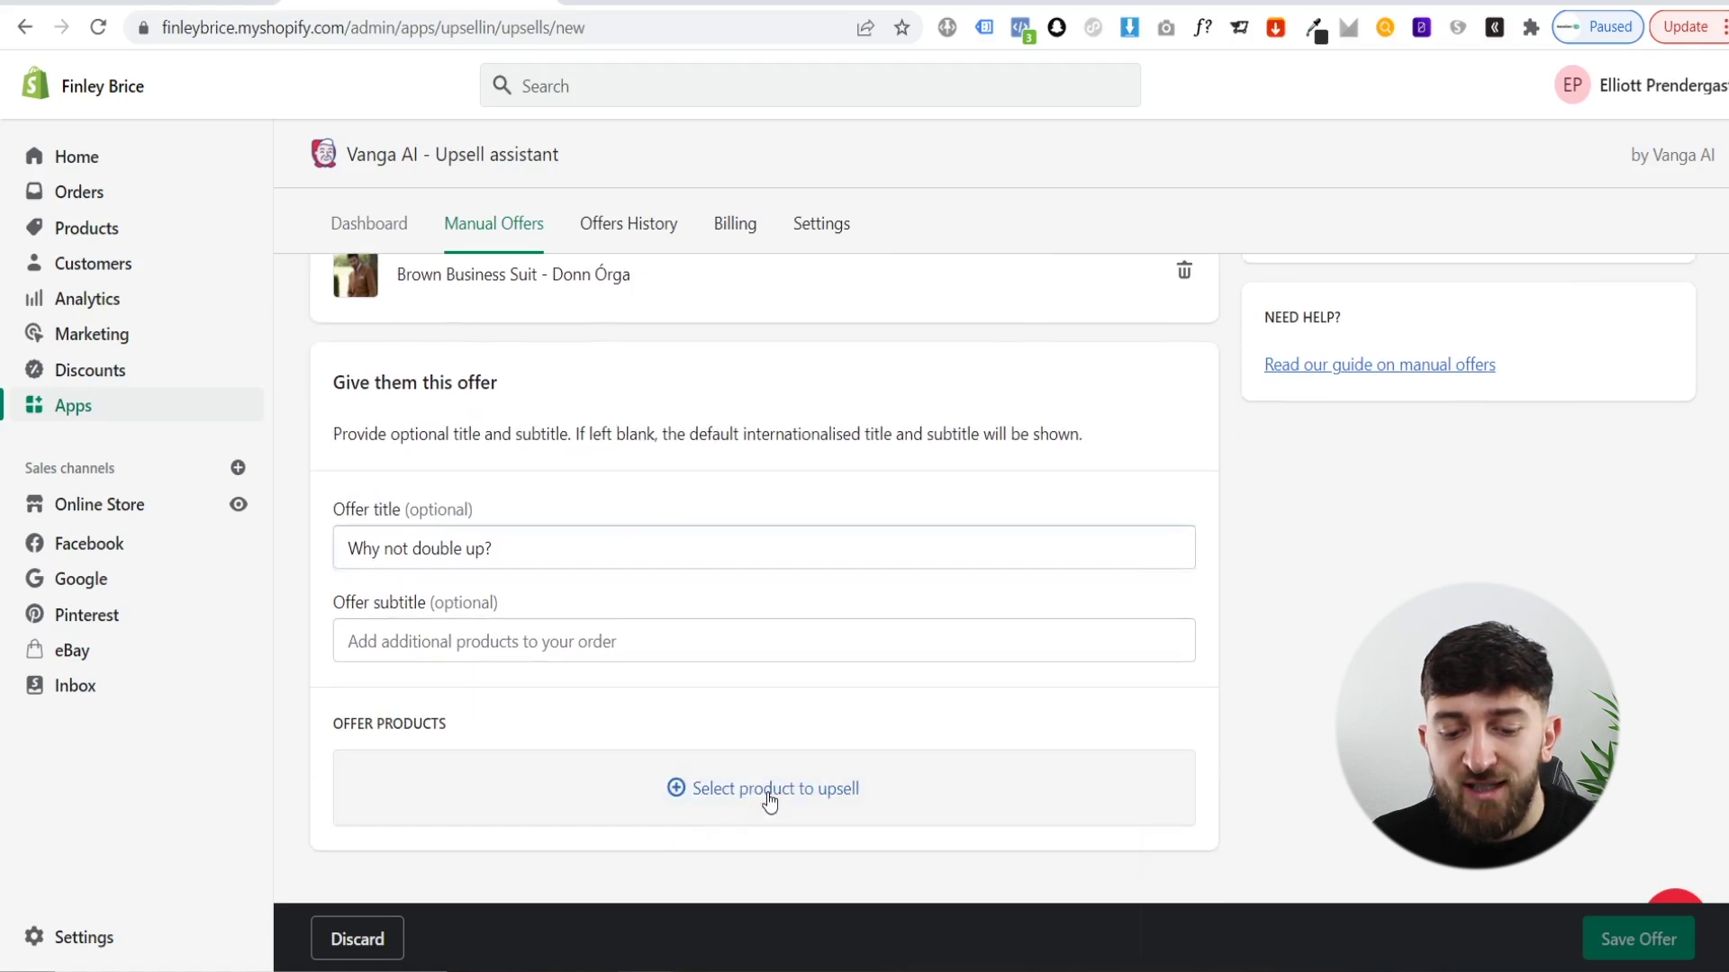
click(693, 791)
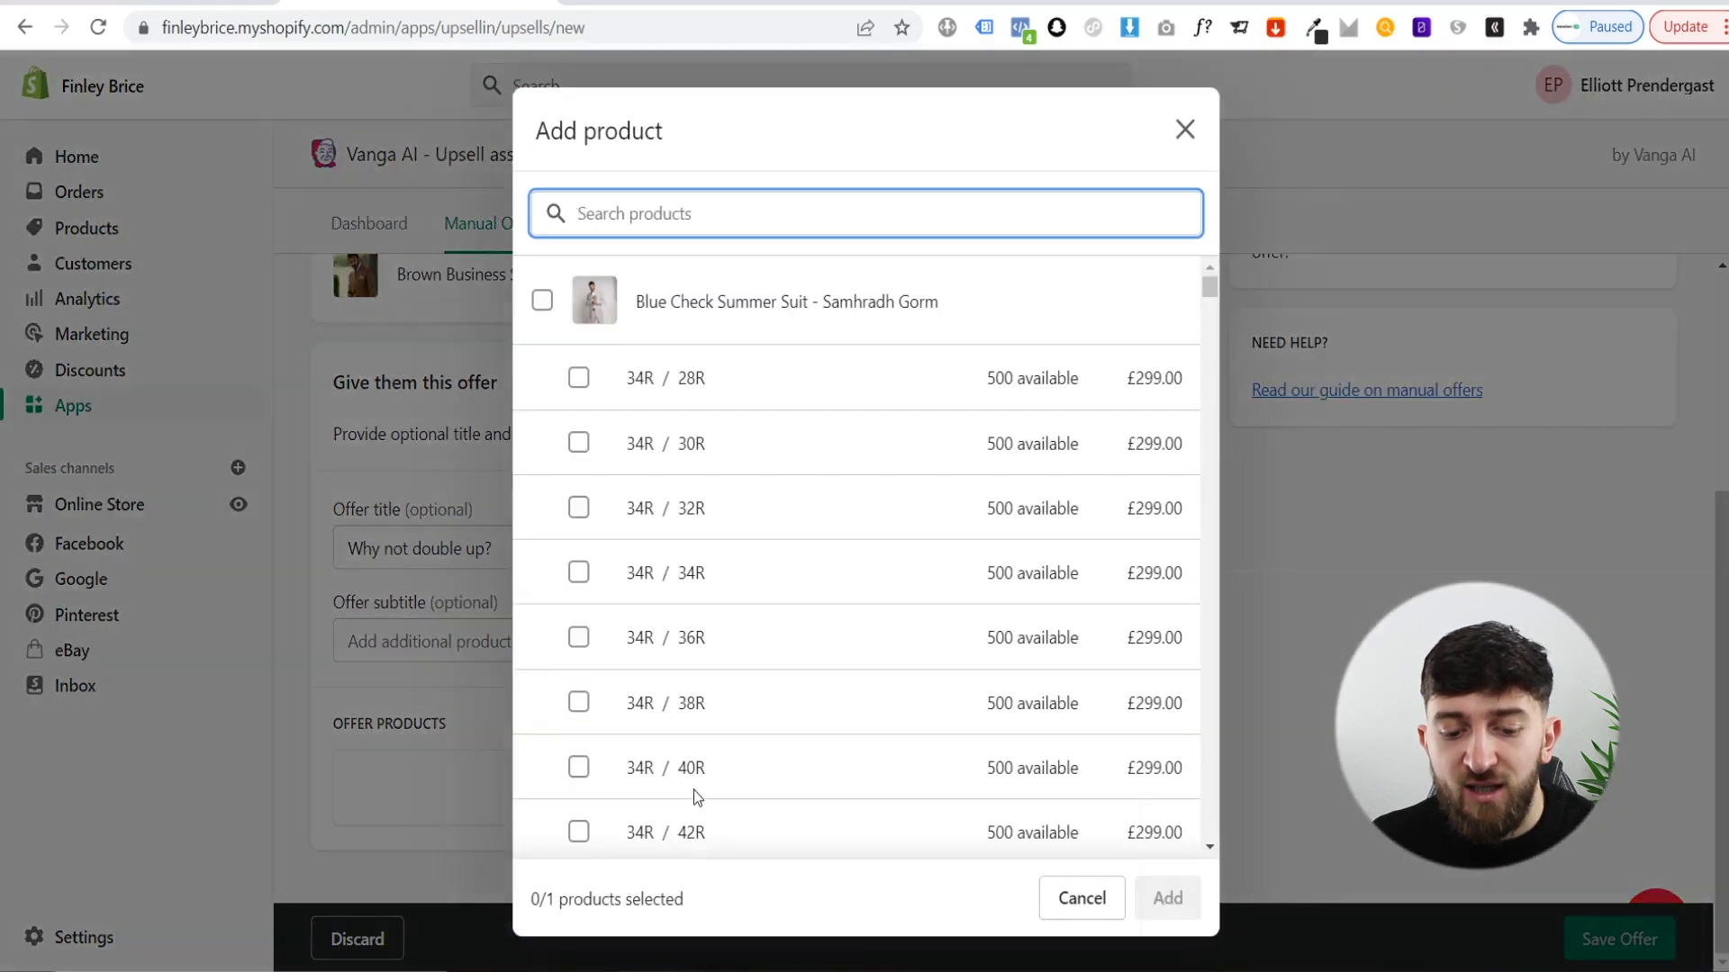
scroll(765, 486, down, 5)
scroll(764, 522, down, 20)
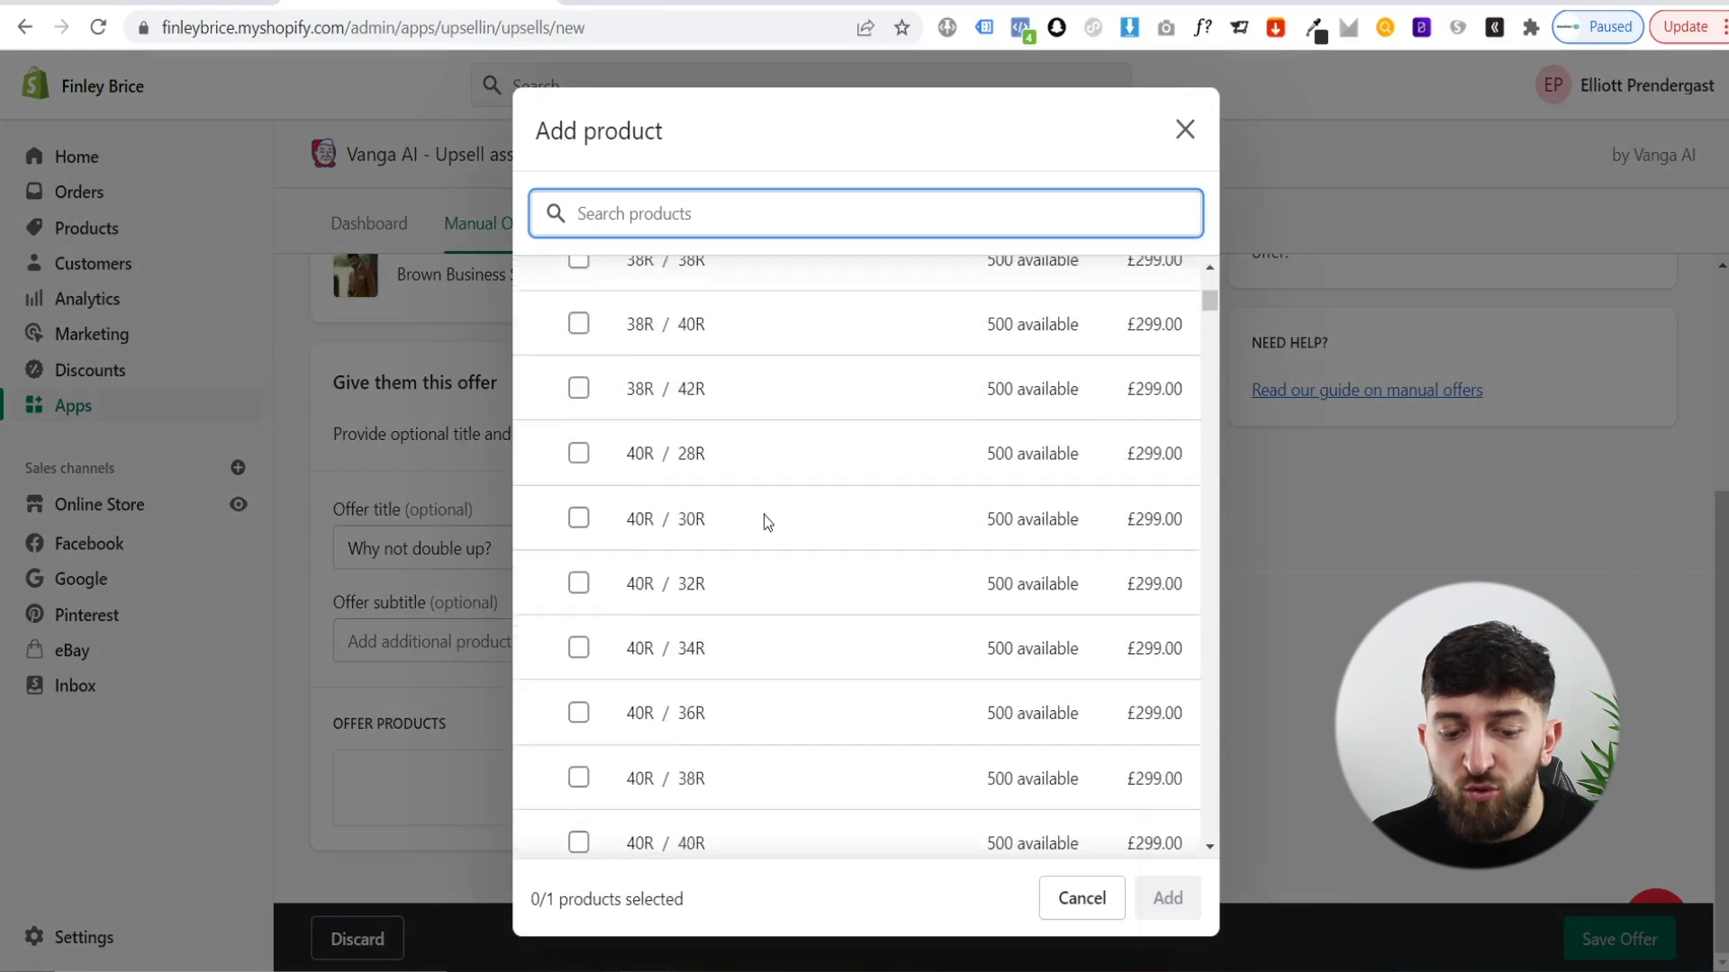
scroll(764, 523, up, 15)
scroll(764, 515, down, 20)
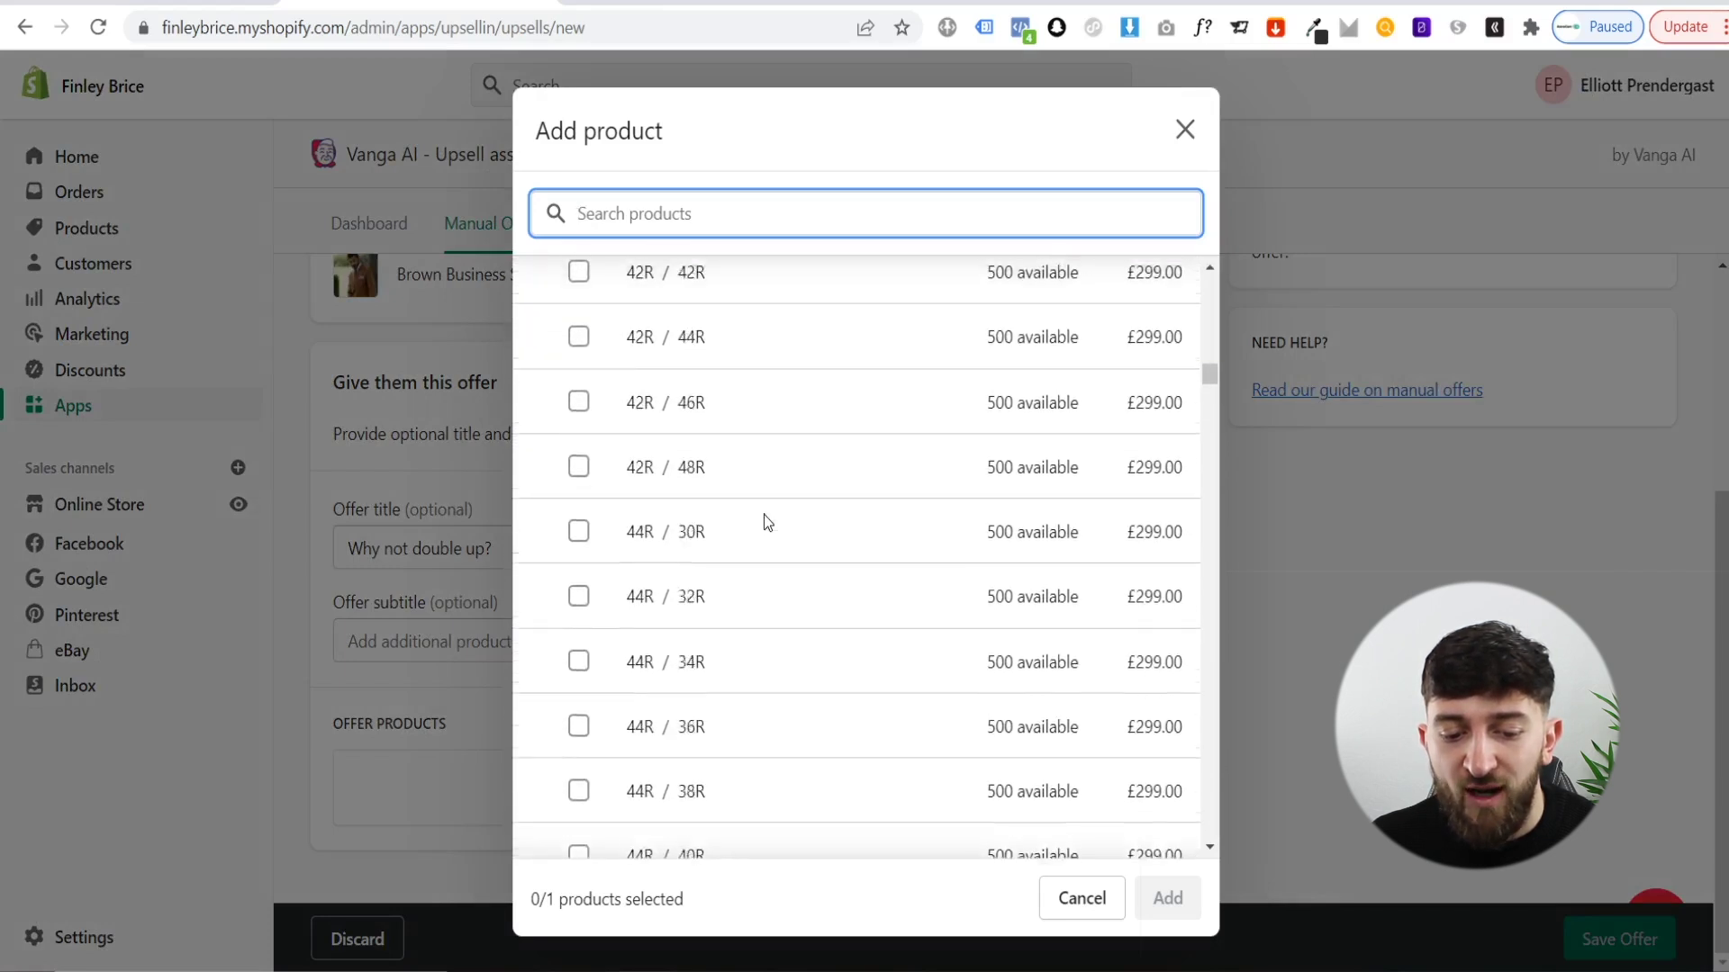
scroll(763, 520, down, 6)
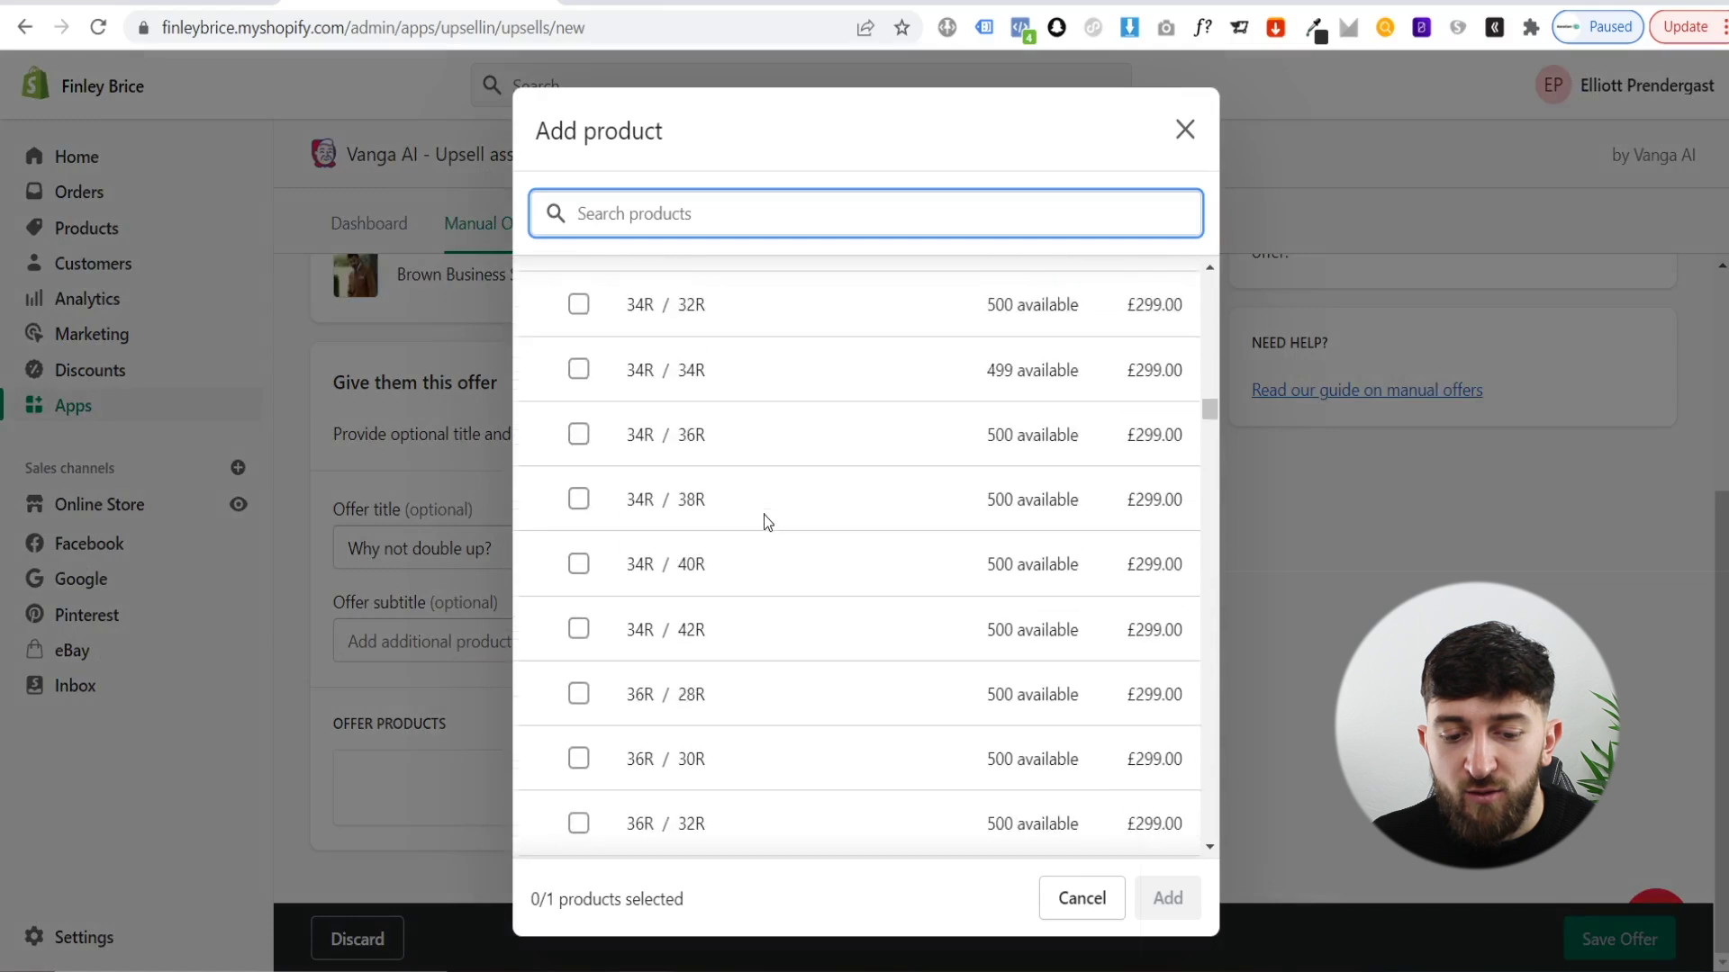
scroll(720, 415, up, 2)
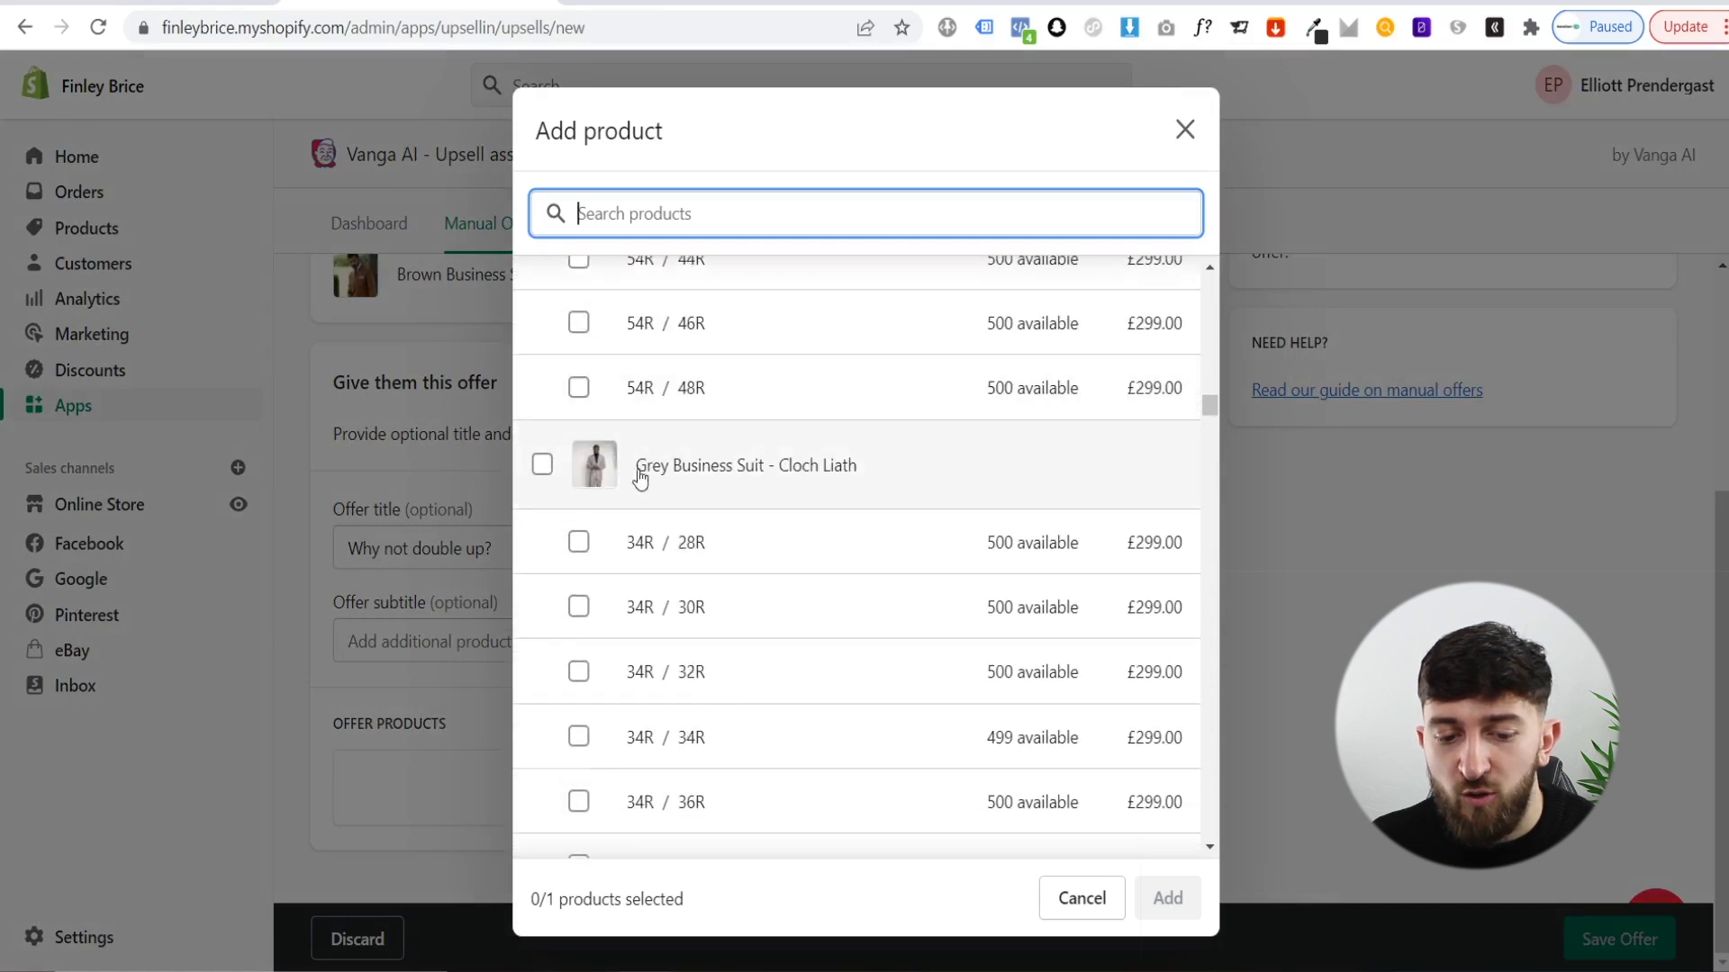
click(543, 470)
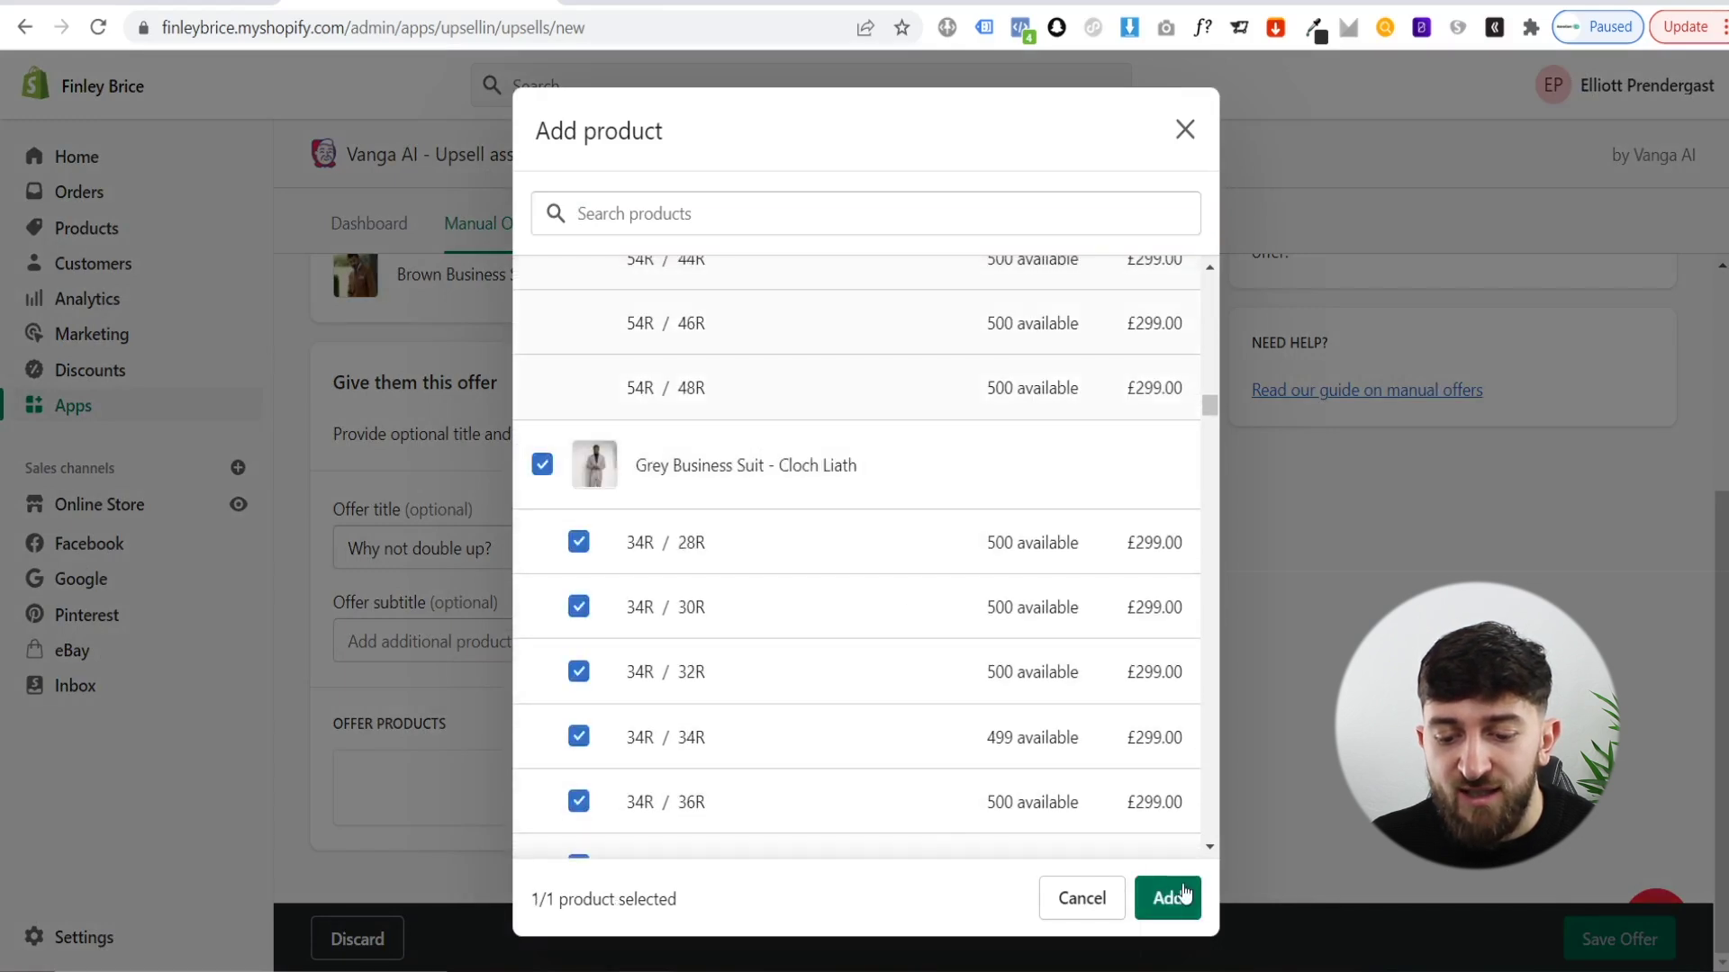
click(1168, 897)
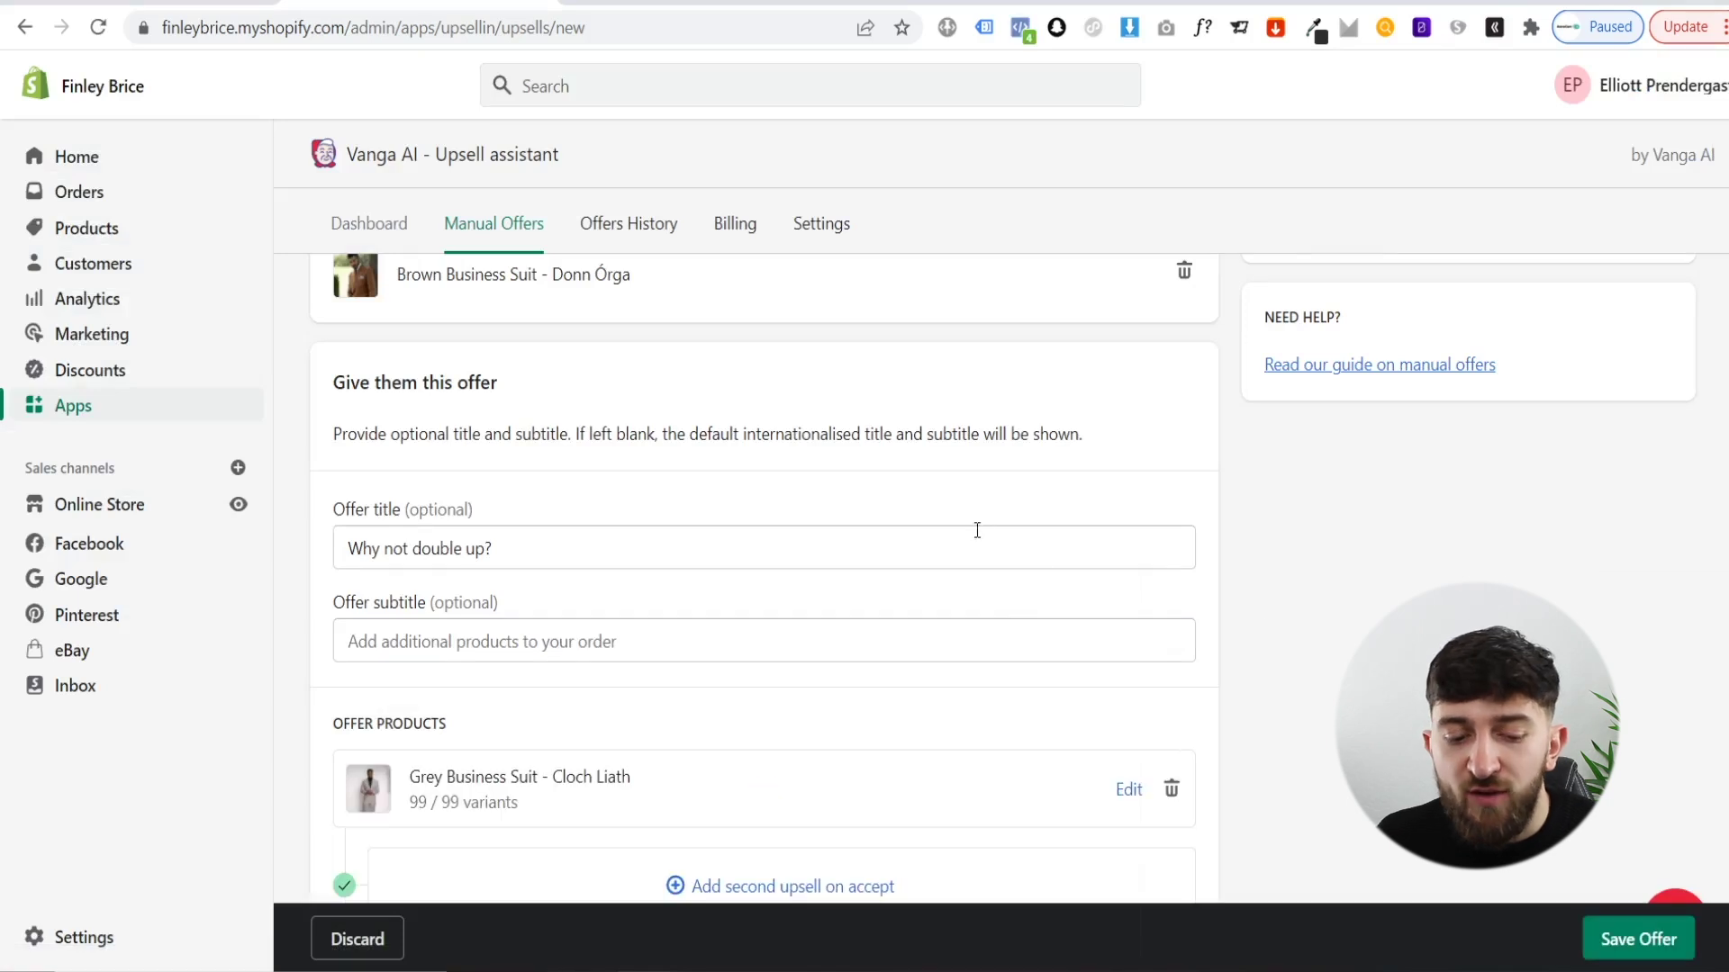
scroll(955, 534, down, 2)
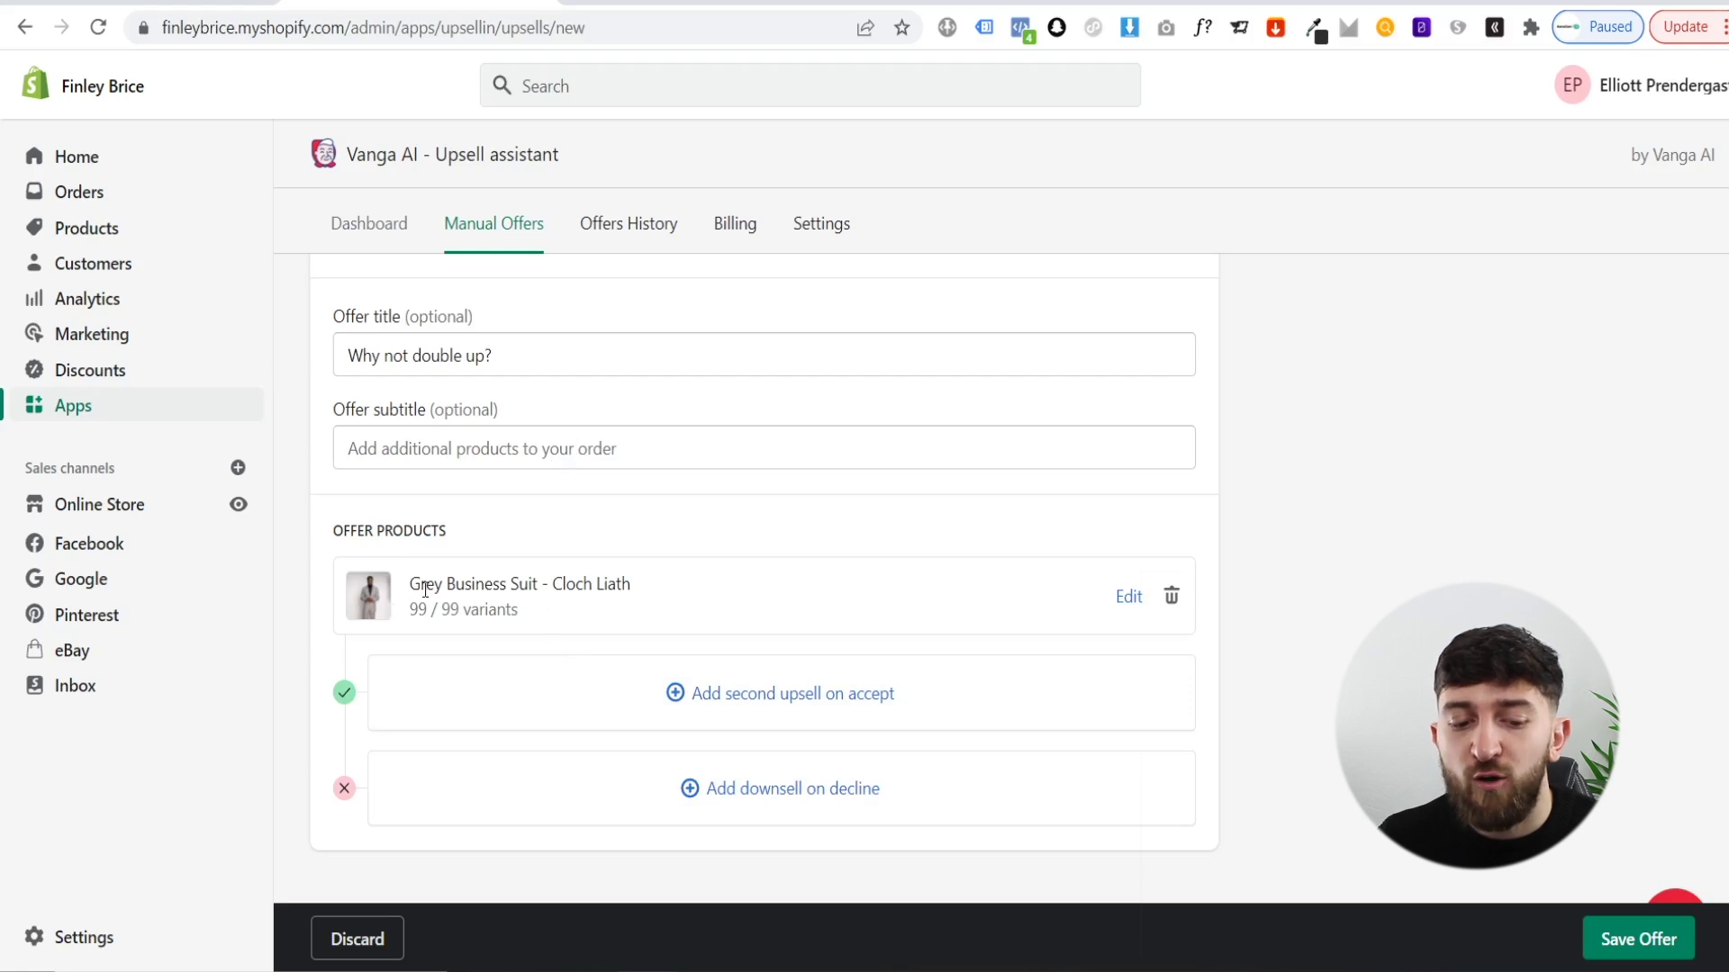
- Change the offer status from Draft to Active and save the offer
scroll(421, 601, up, 6)
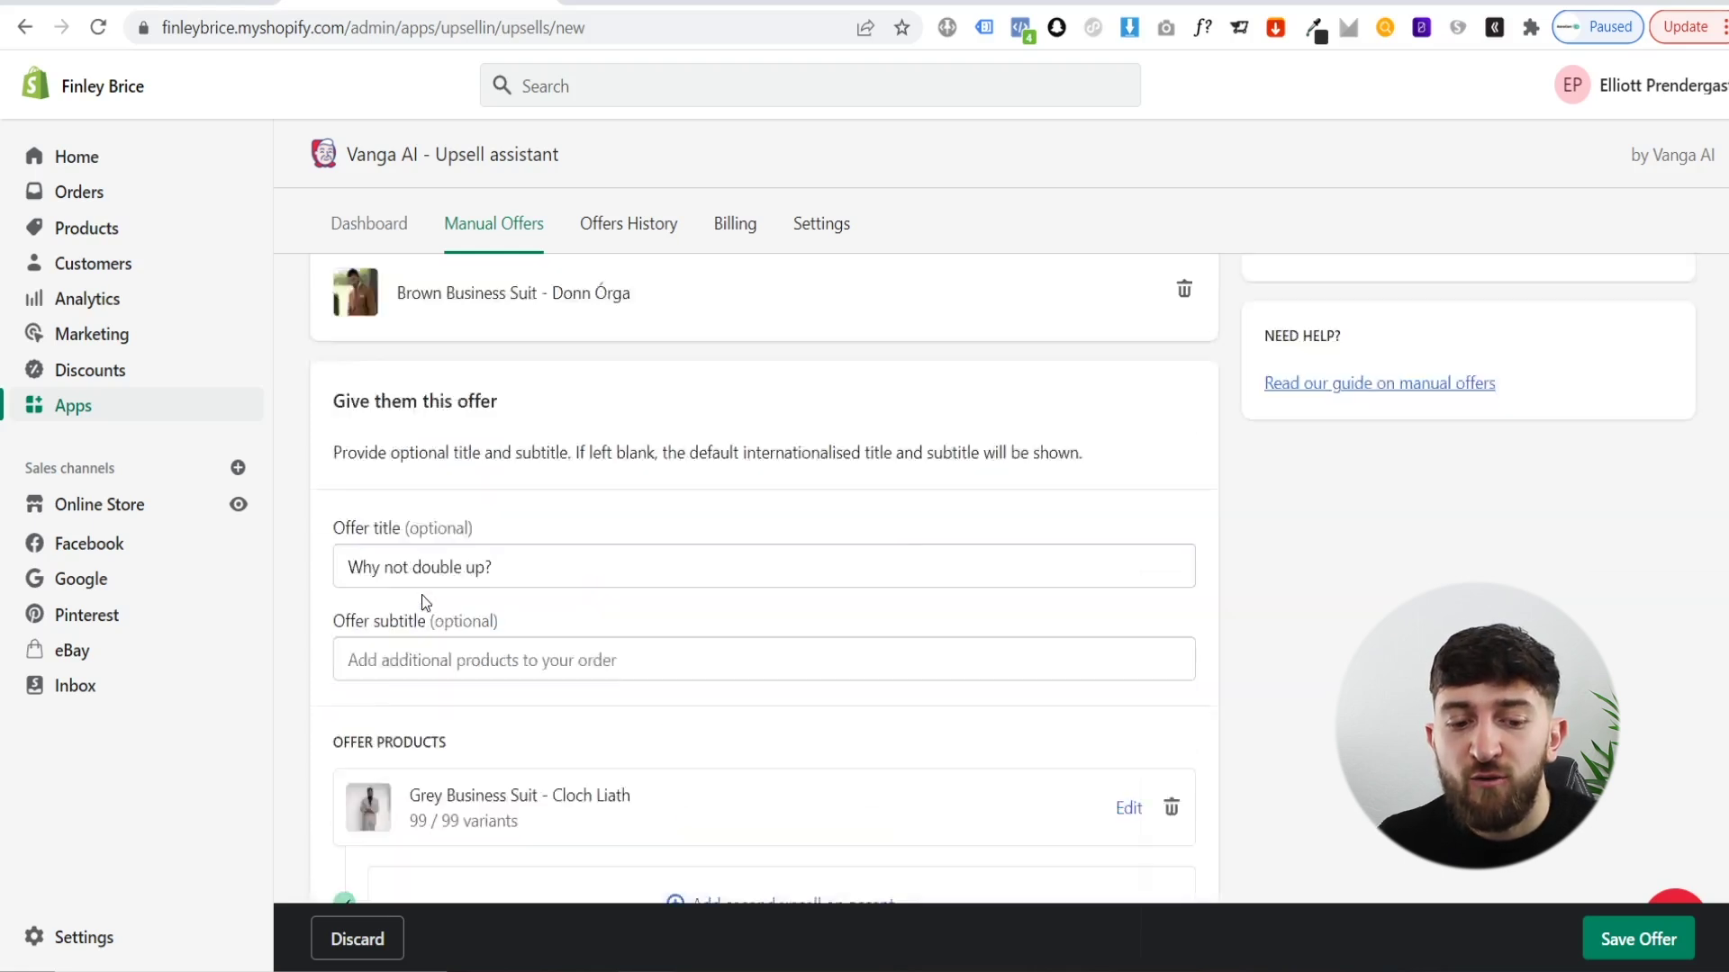
scroll(576, 522, down, 2)
scroll(976, 648, down, 2)
scroll(957, 617, up, 4)
click(1385, 450)
click(1329, 477)
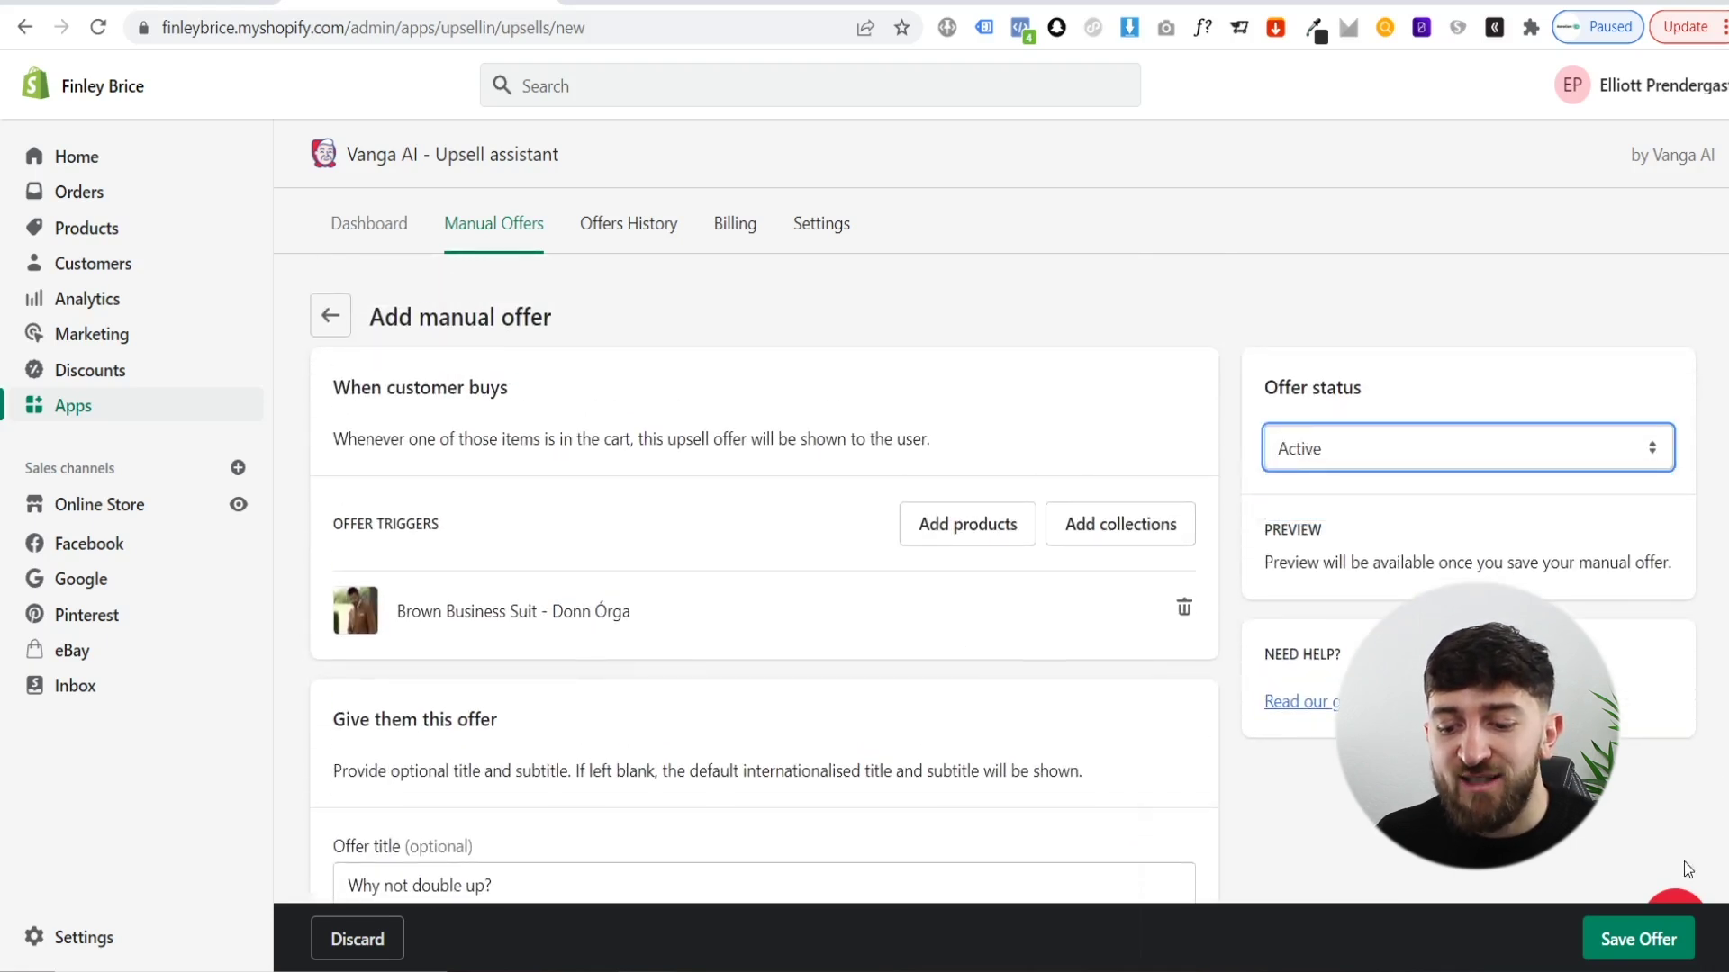
click(1639, 939)
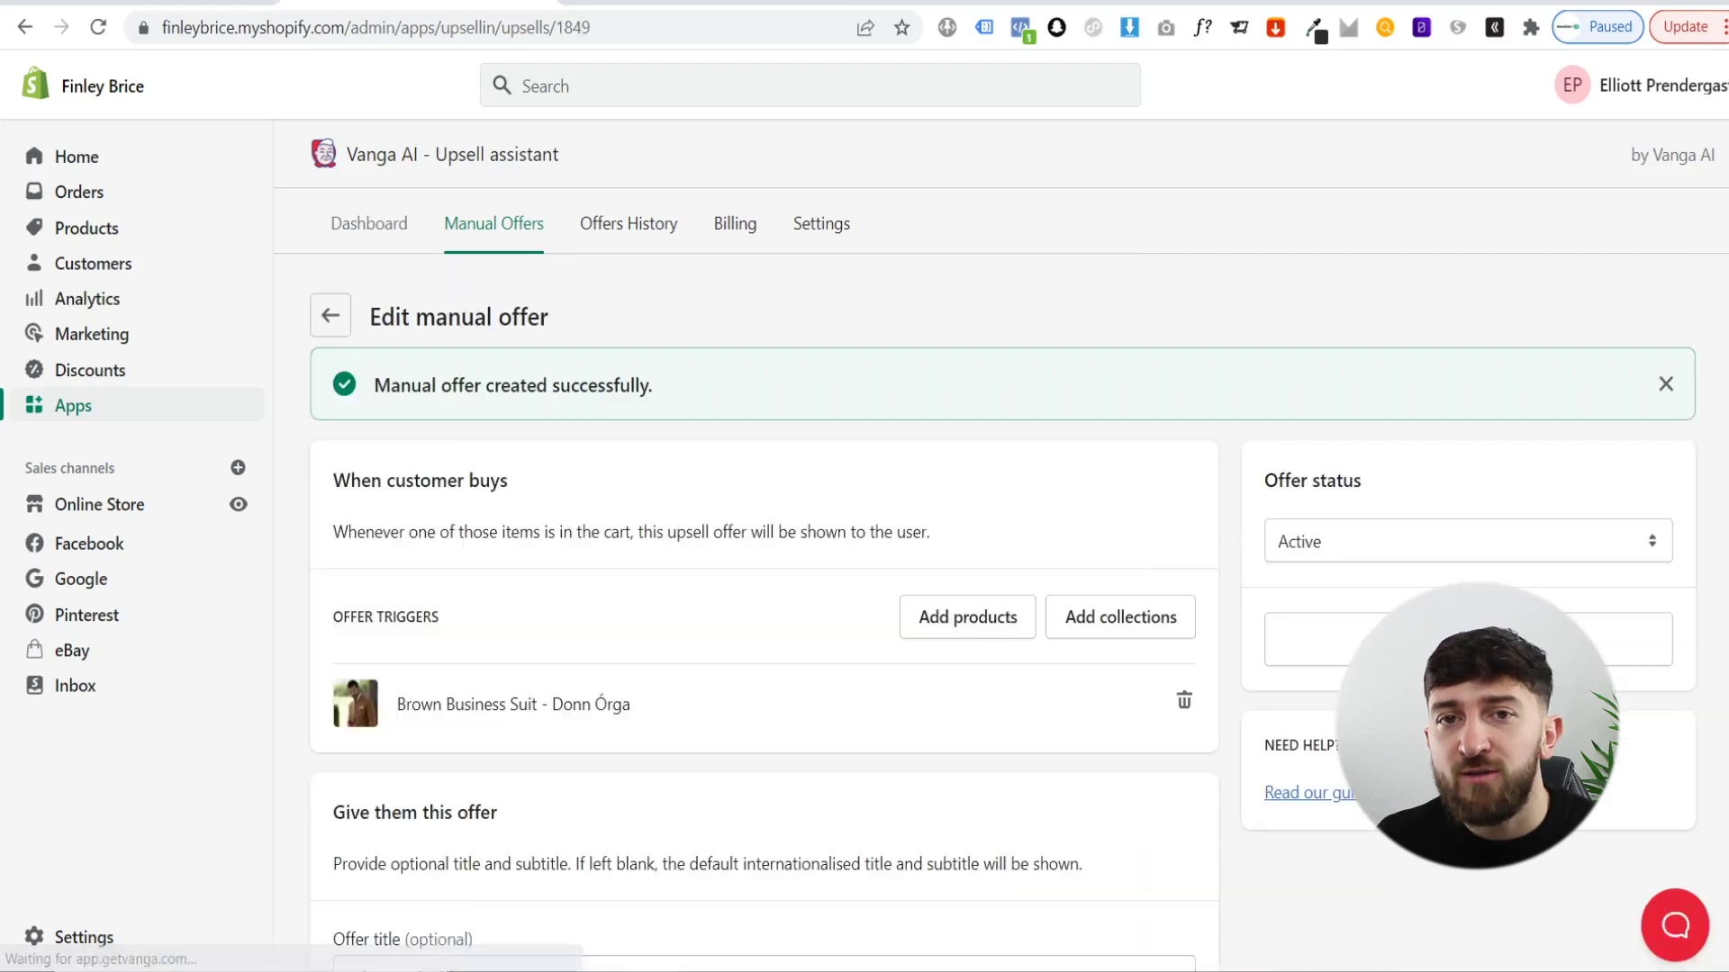
click(1468, 639)
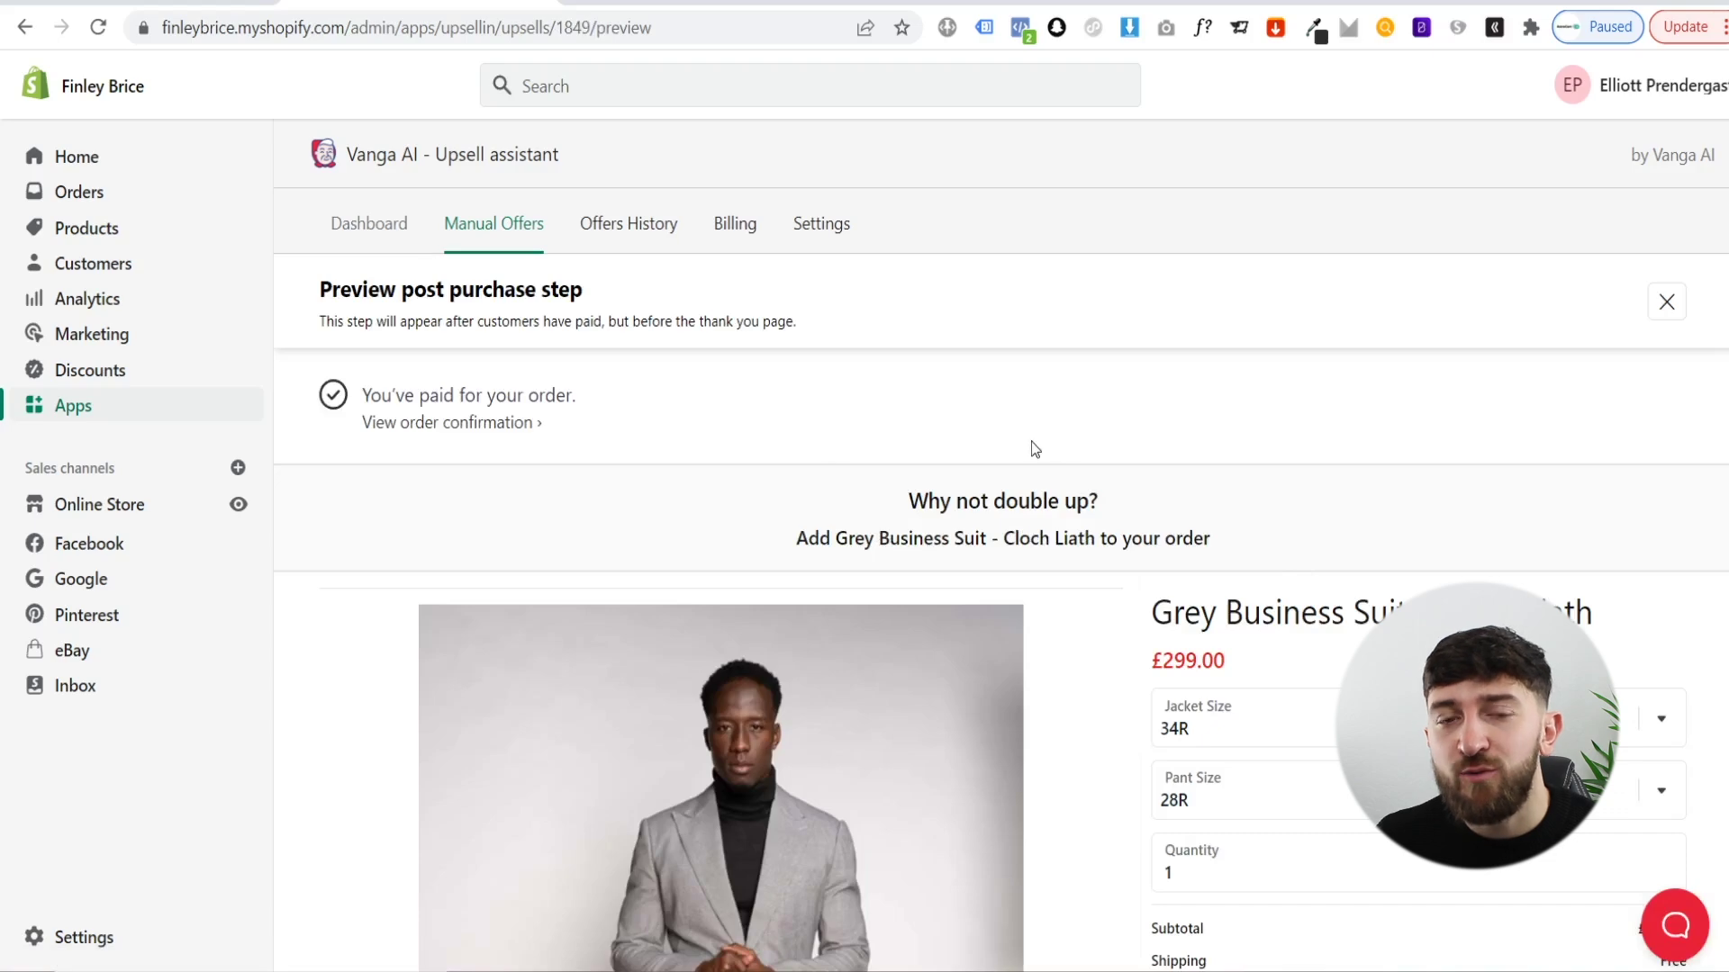
scroll(1017, 454, down, 2)
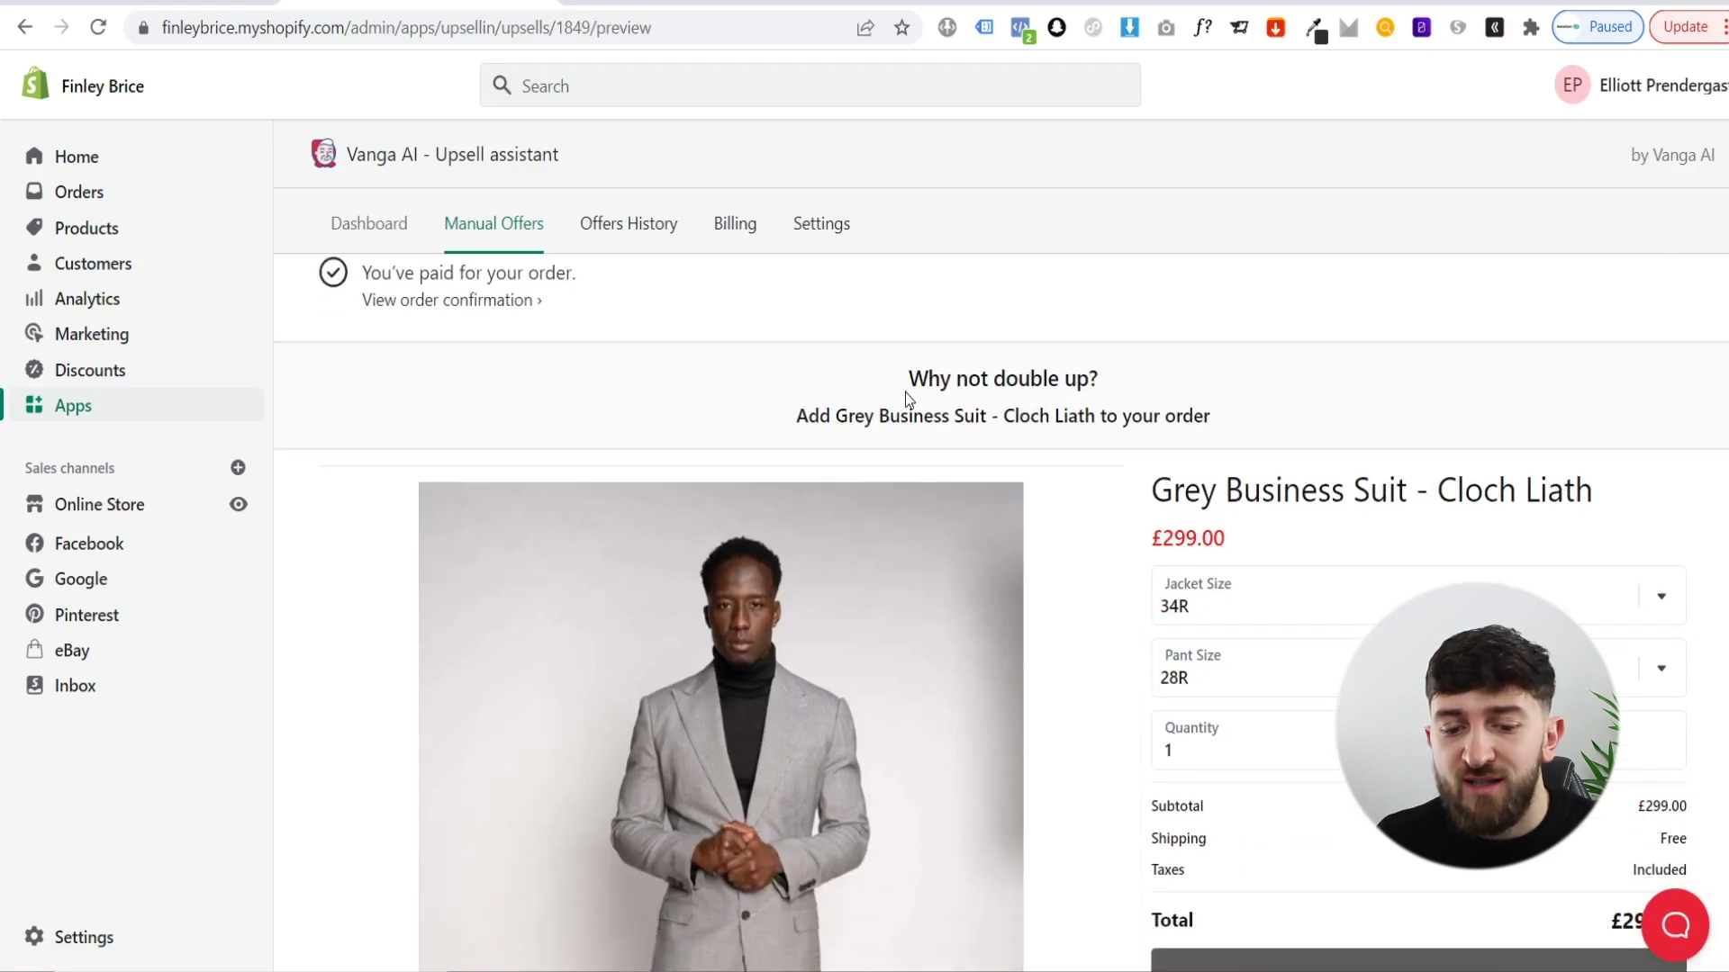
scroll(1157, 624, down, 5)
scroll(1157, 624, down, 3)
scroll(1170, 552, up, 4)
scroll(1306, 540, down, 3)
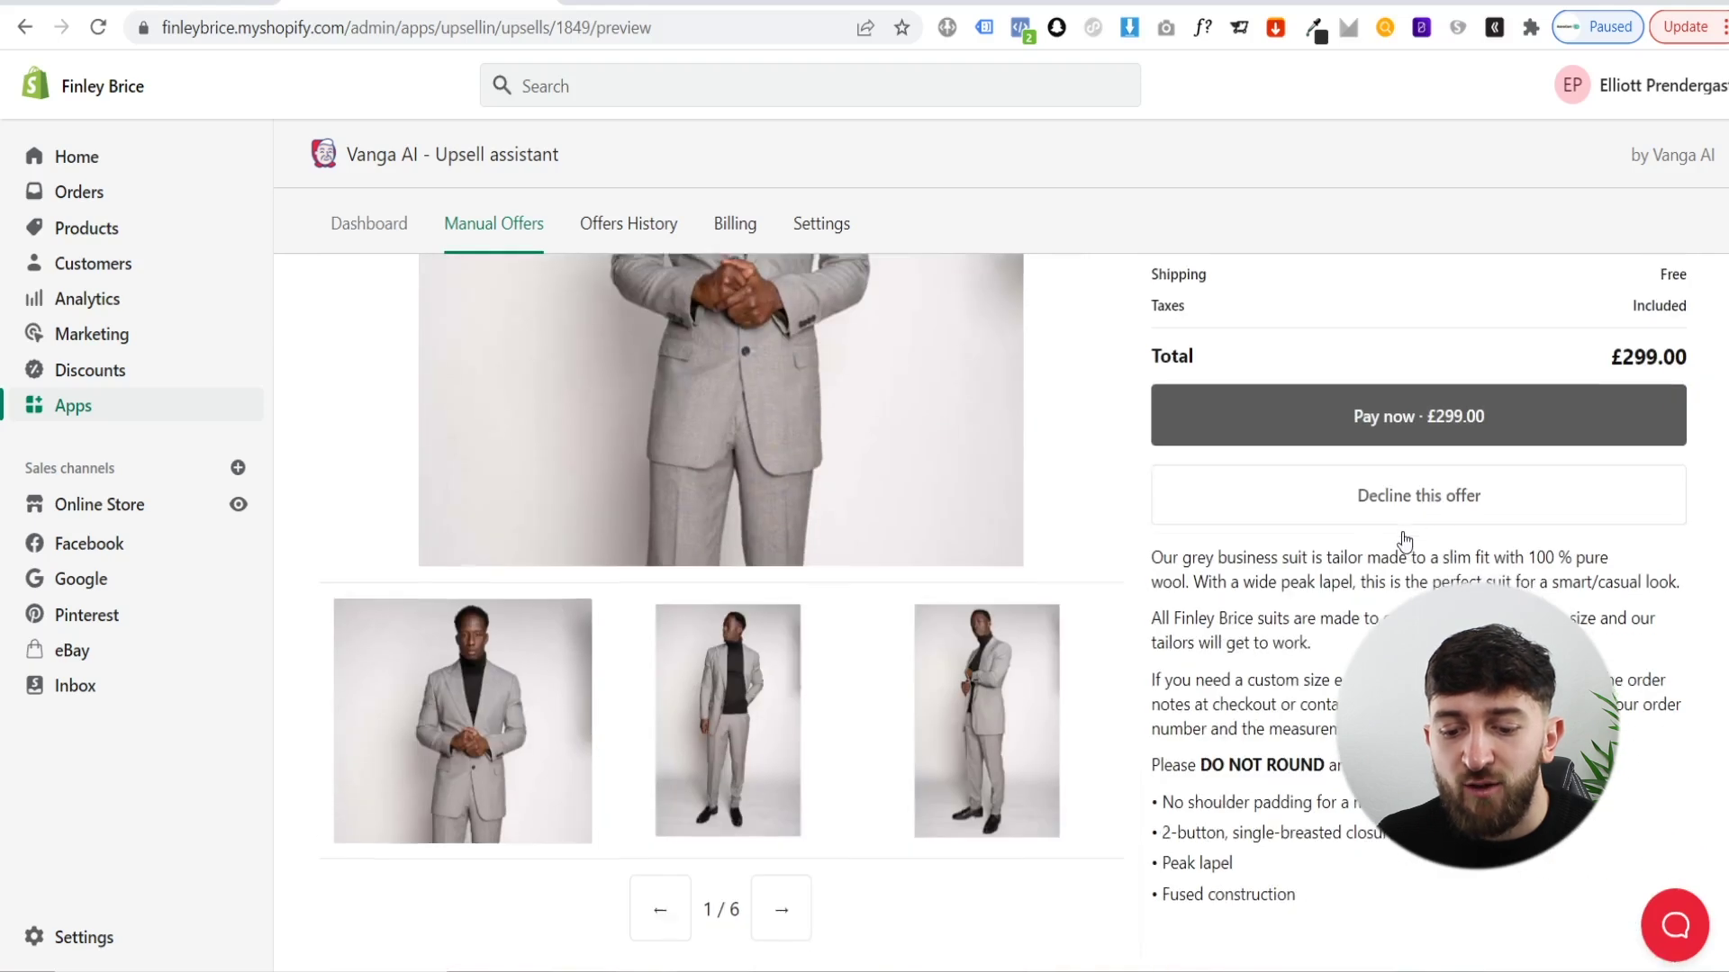
scroll(1405, 541, up, 2)
scroll(1350, 540, down, 3)
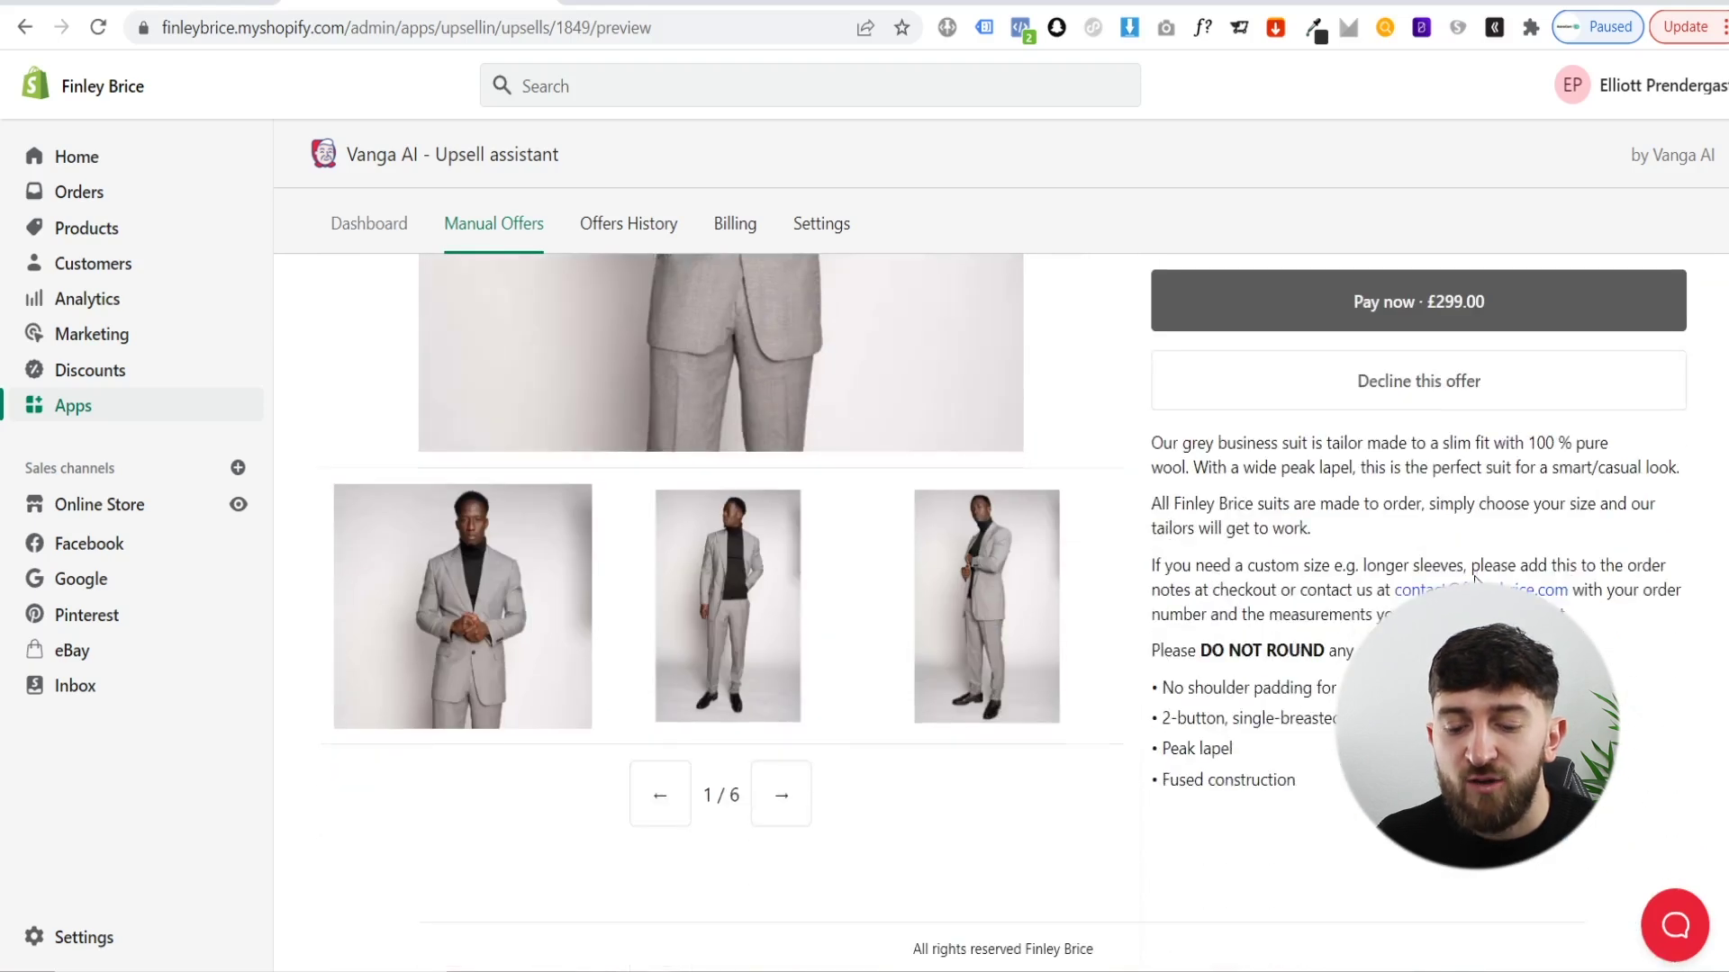
scroll(1441, 585, up, 5)
scroll(1475, 574, up, 3)
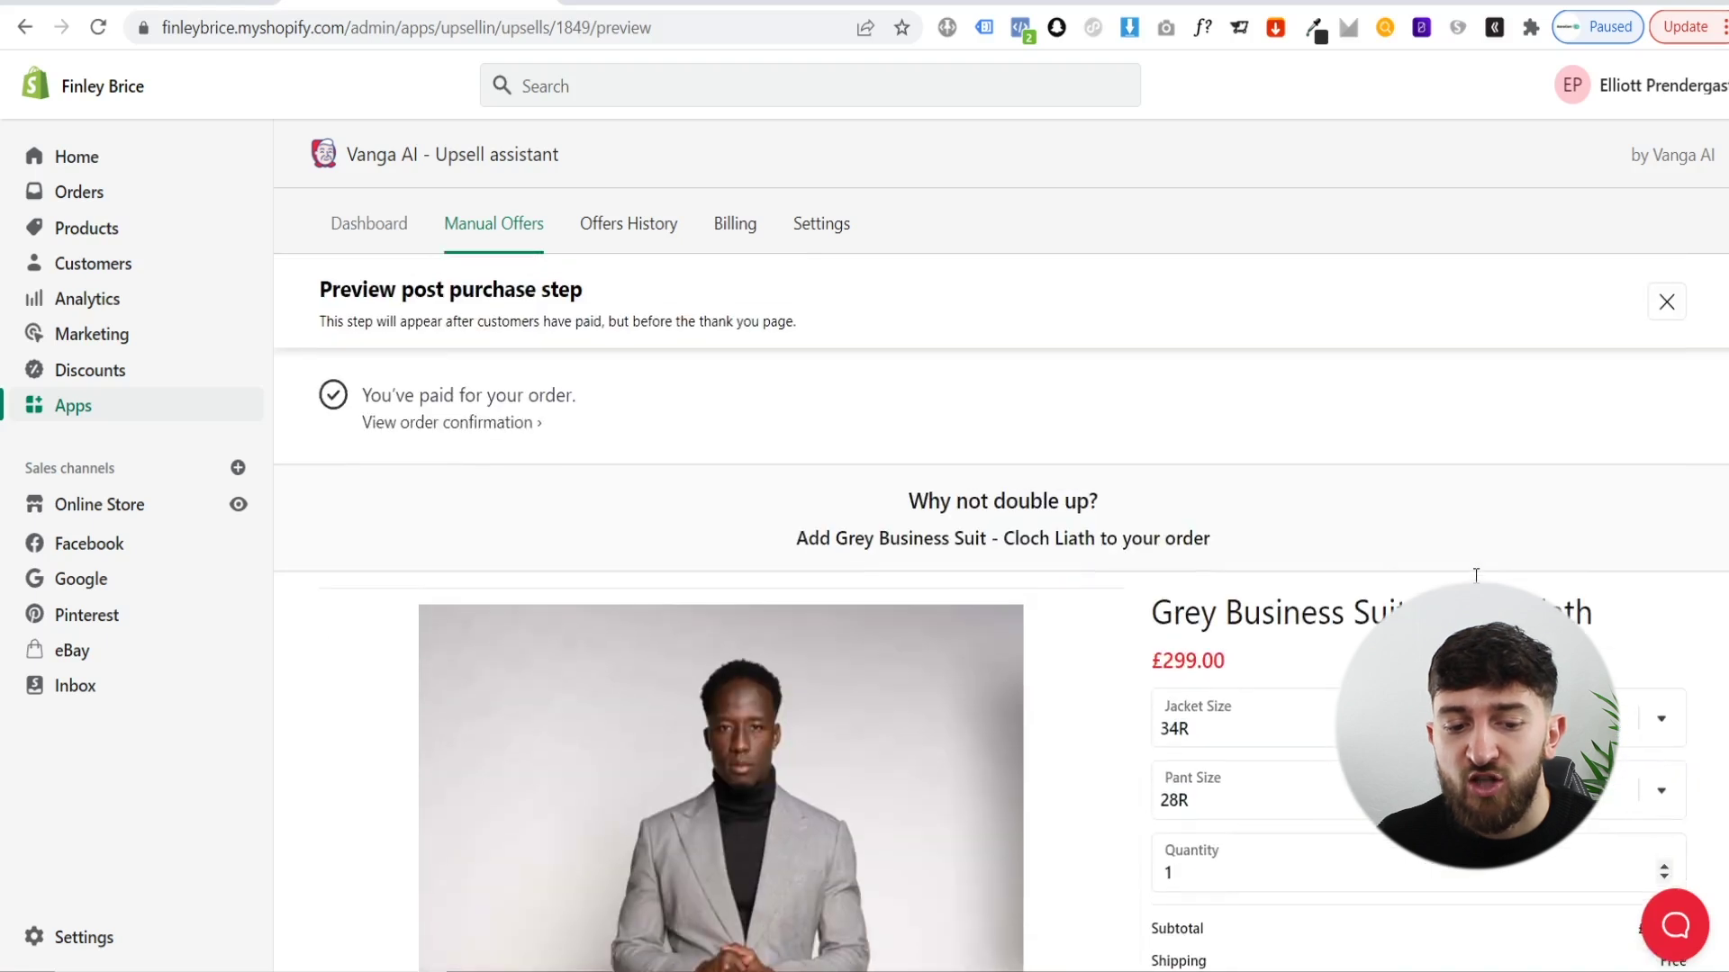
click(1667, 302)
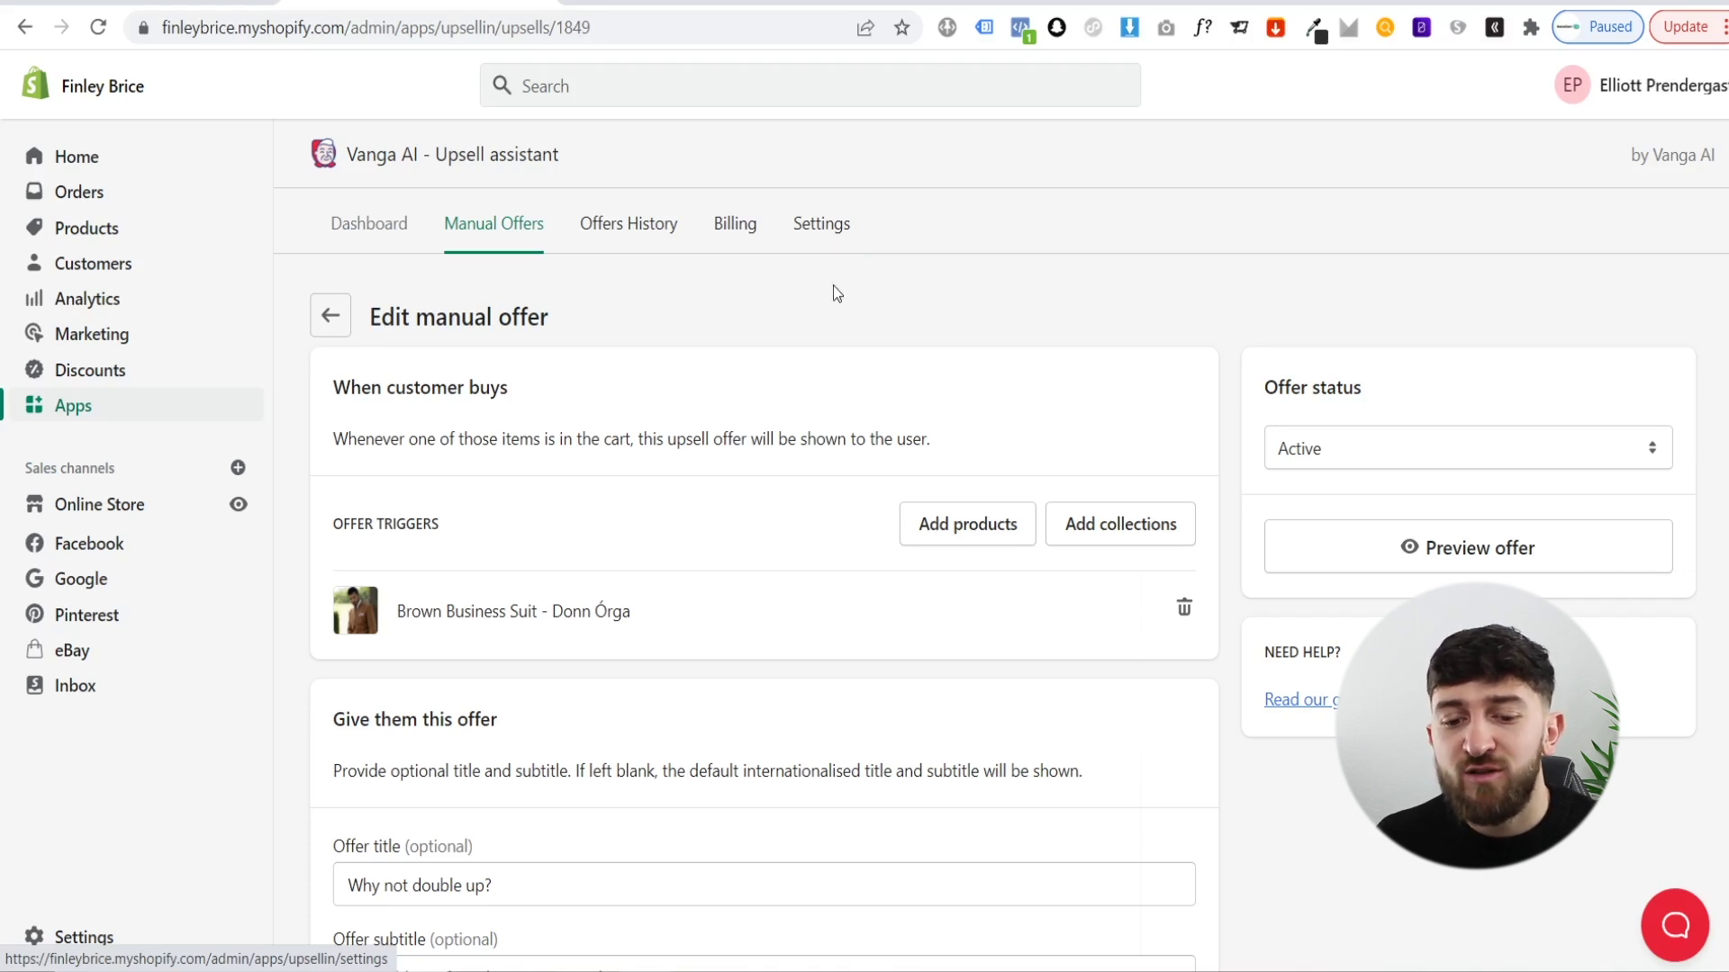
- On the Settings tab, try the Maximum discount options 20% and 50%
click(815, 232)
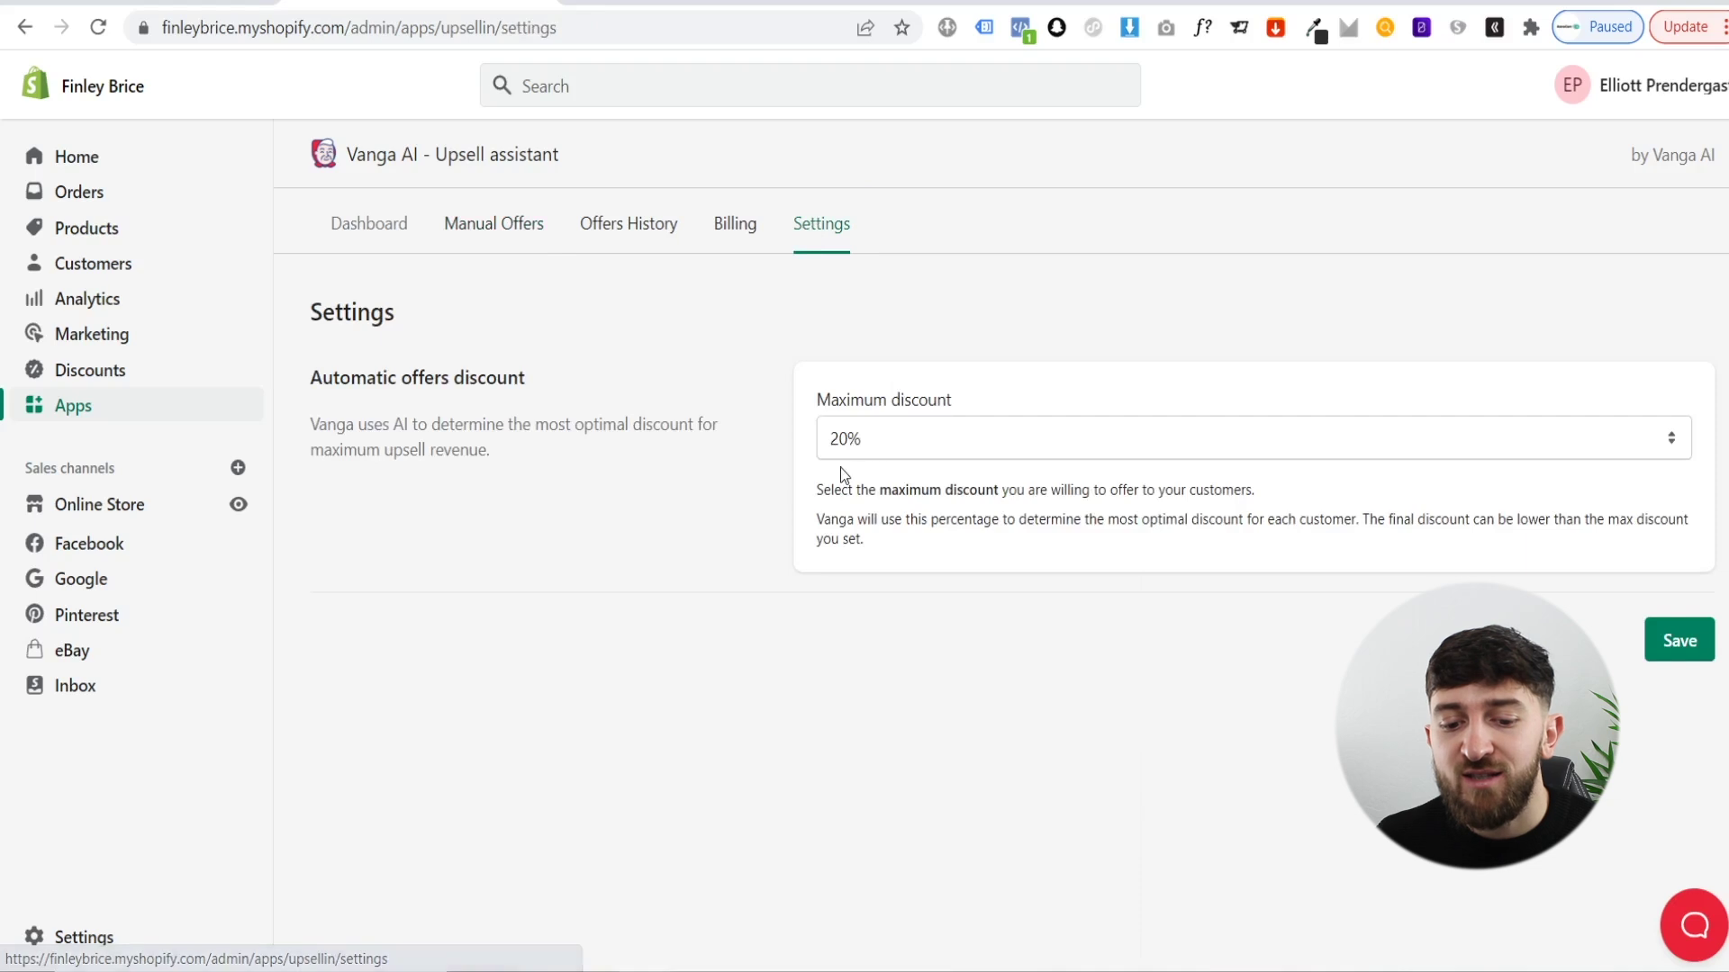
click(943, 445)
click(901, 470)
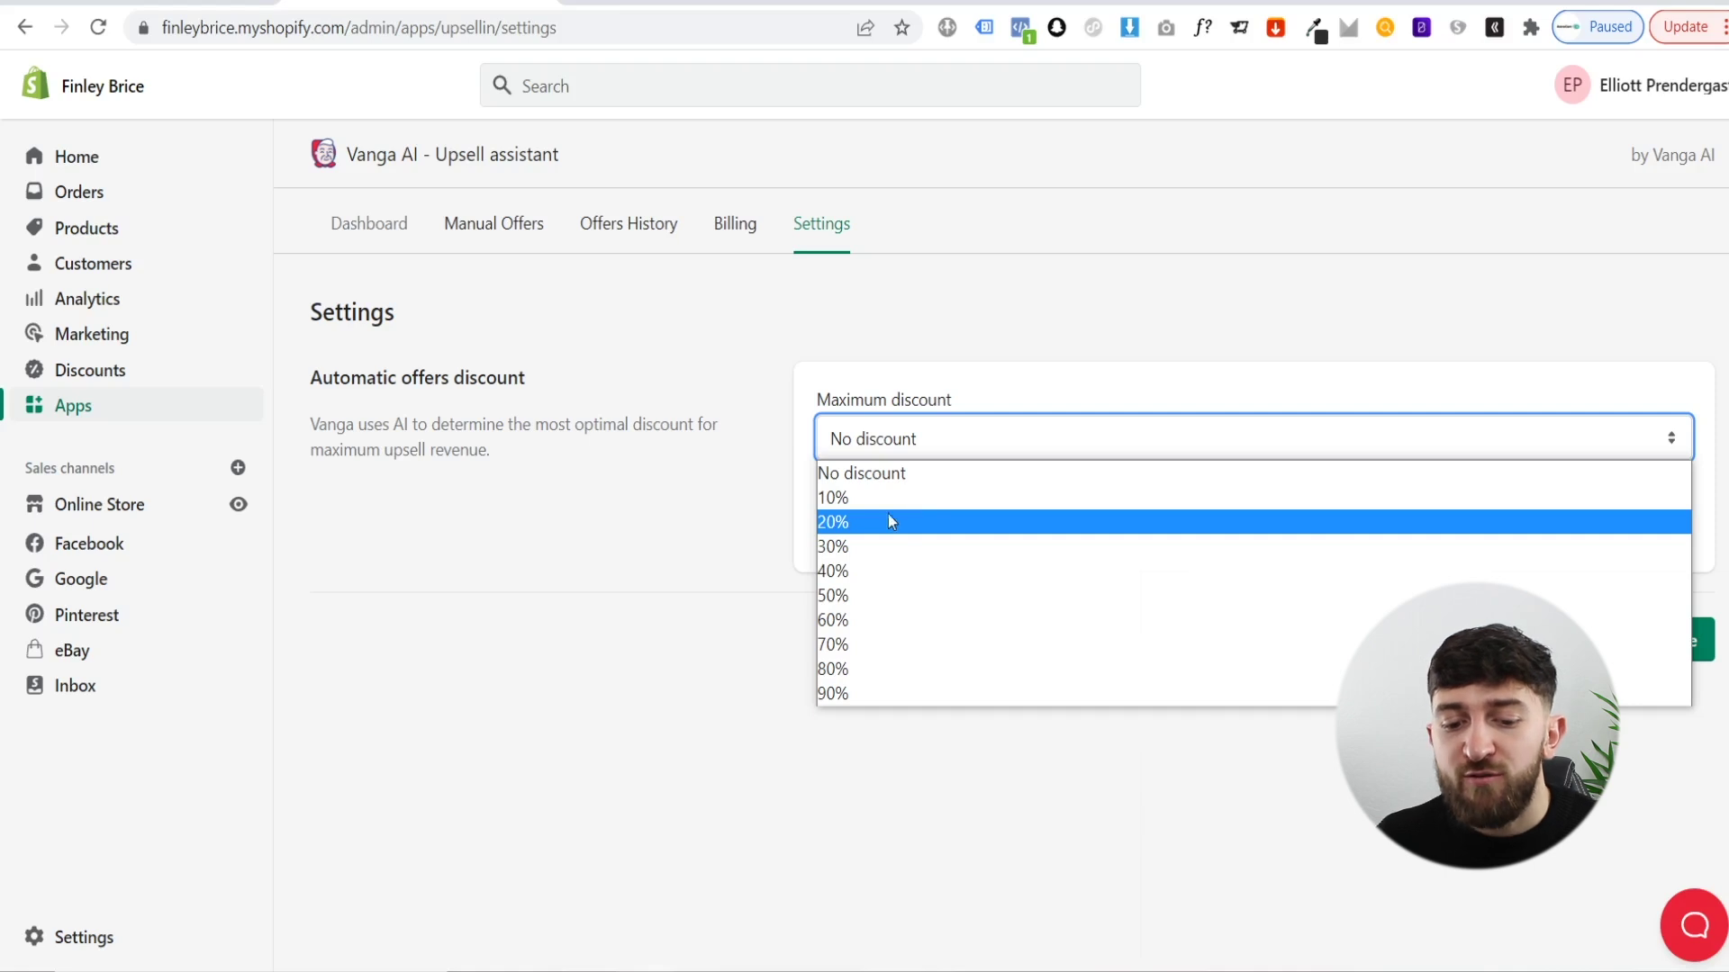
click(864, 522)
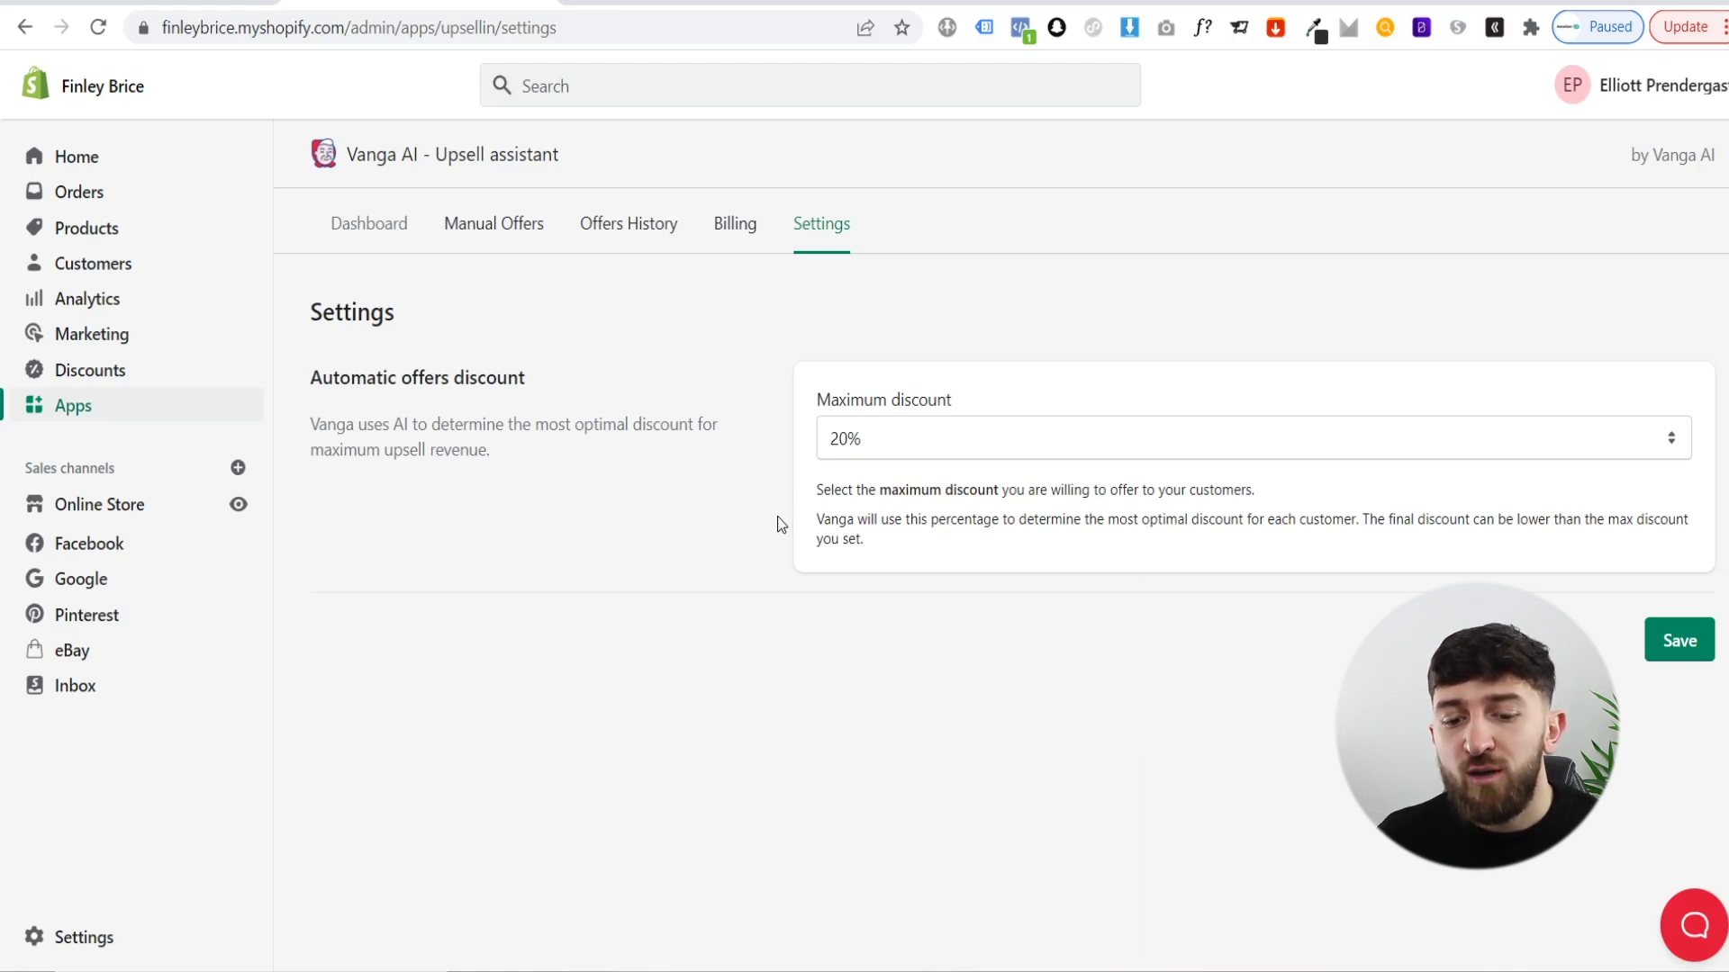
click(915, 443)
click(941, 596)
drag(886, 520, 890, 531)
click(916, 573)
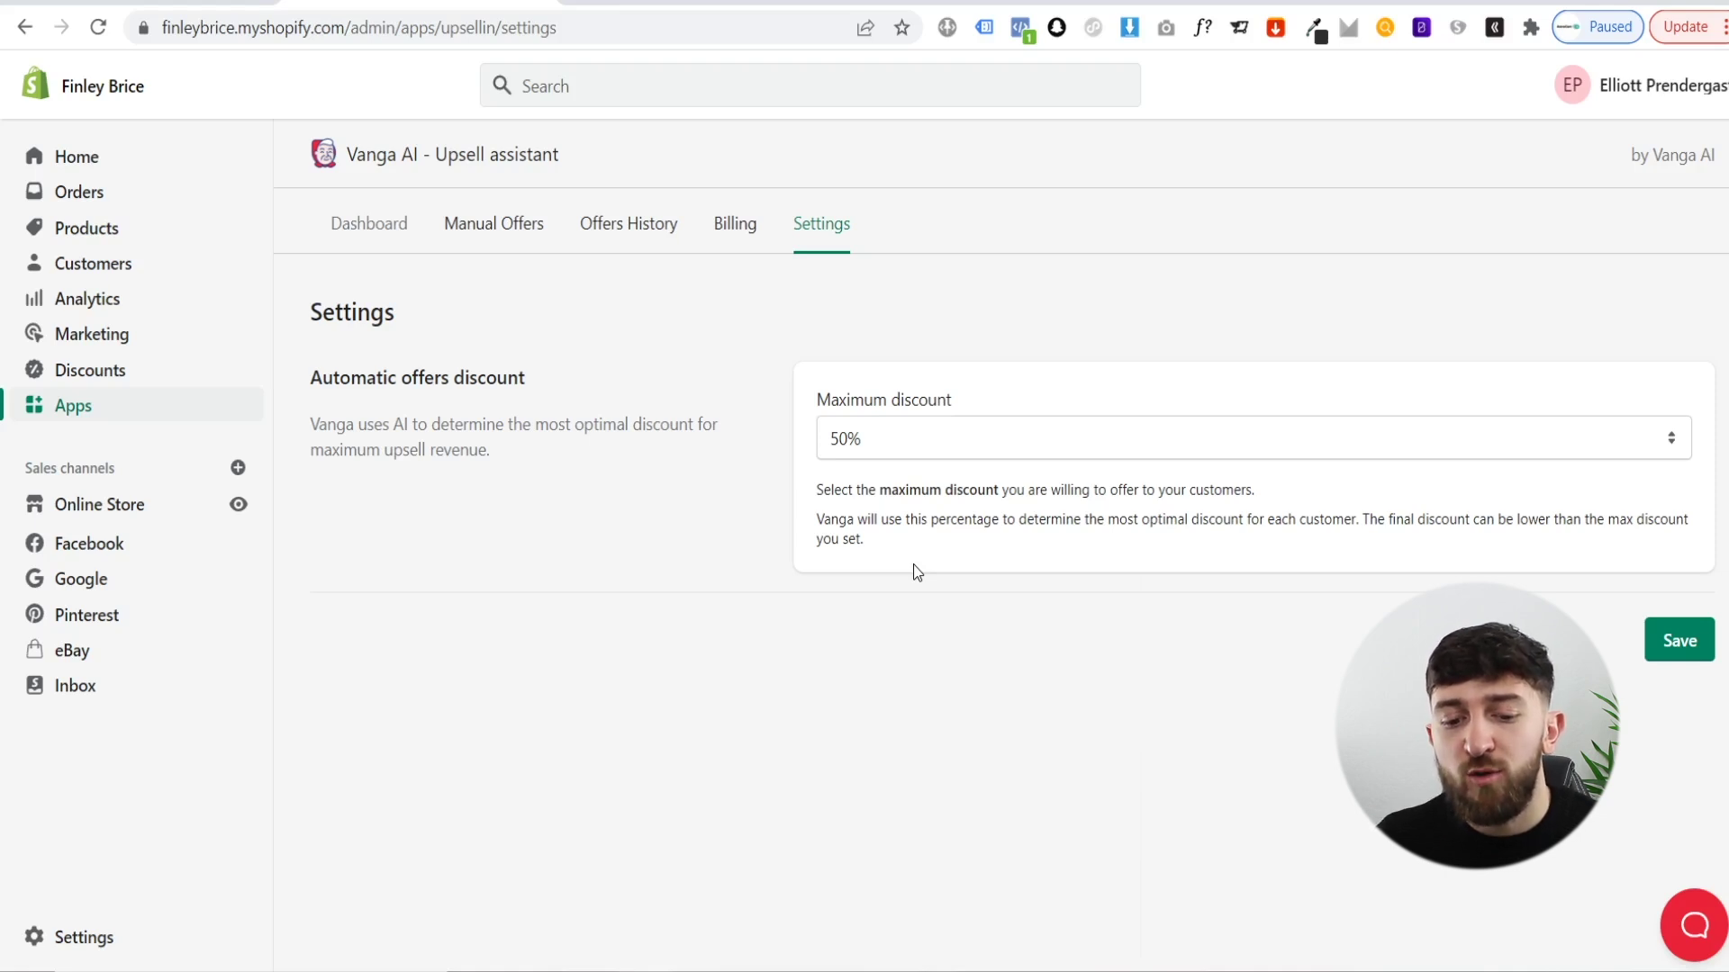
- Set the maximum automatic-offer discount to 20% and save the settings
click(896, 446)
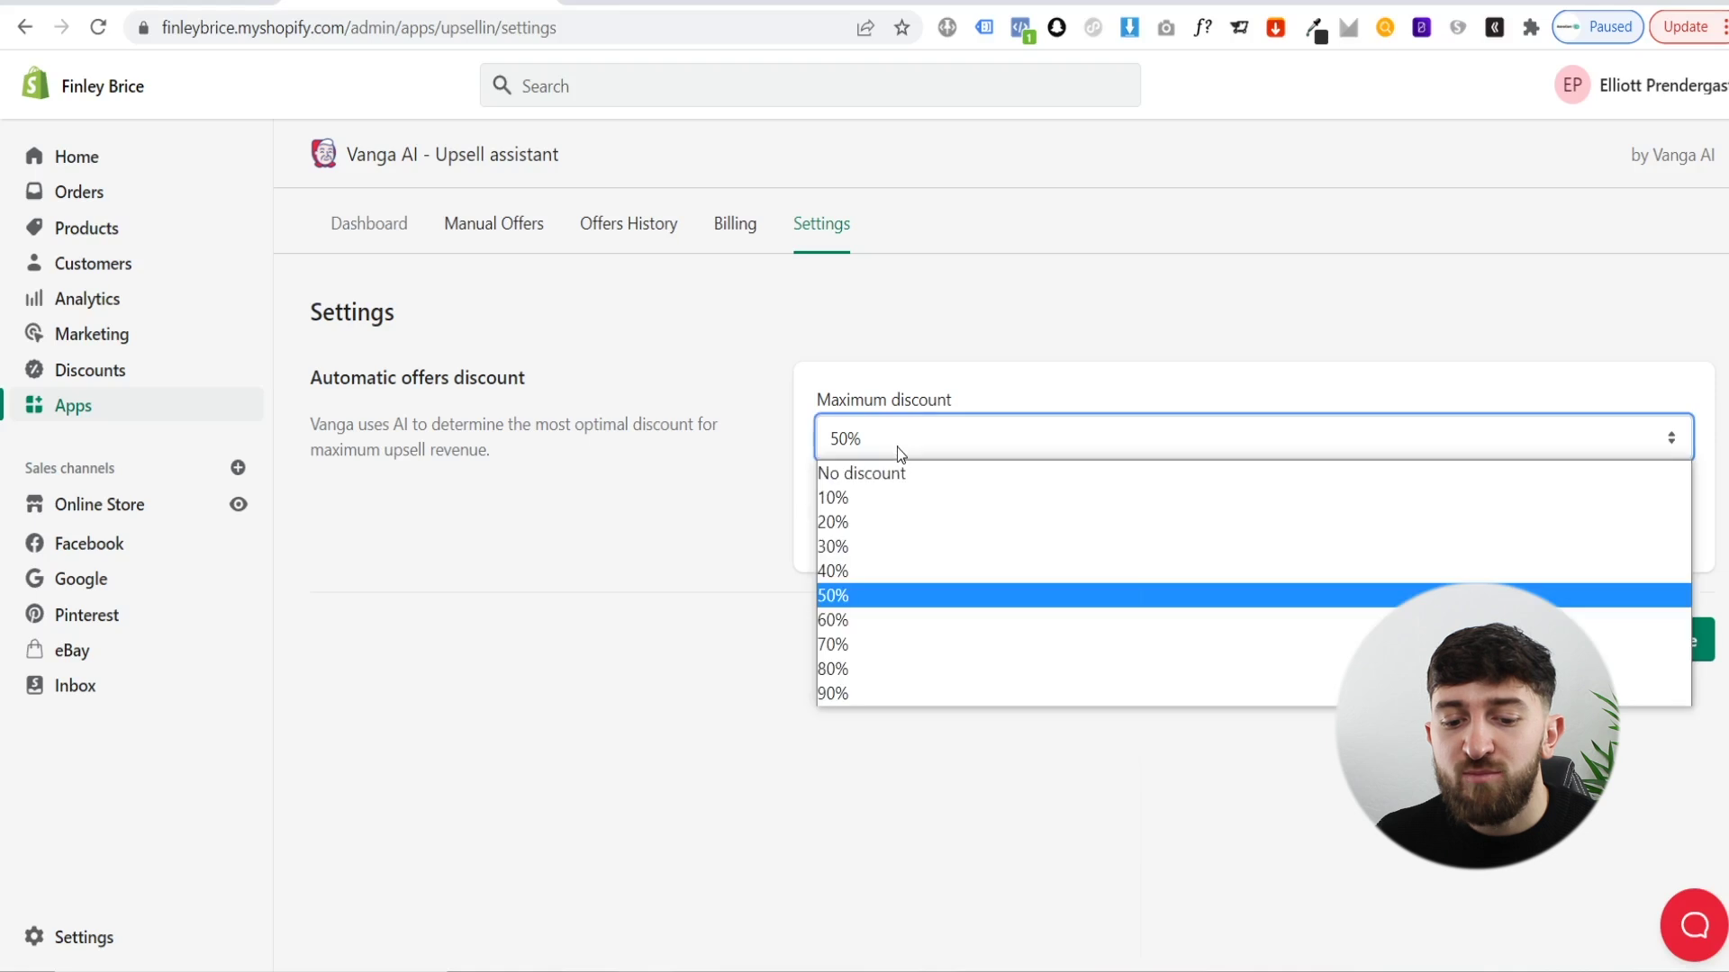
click(886, 590)
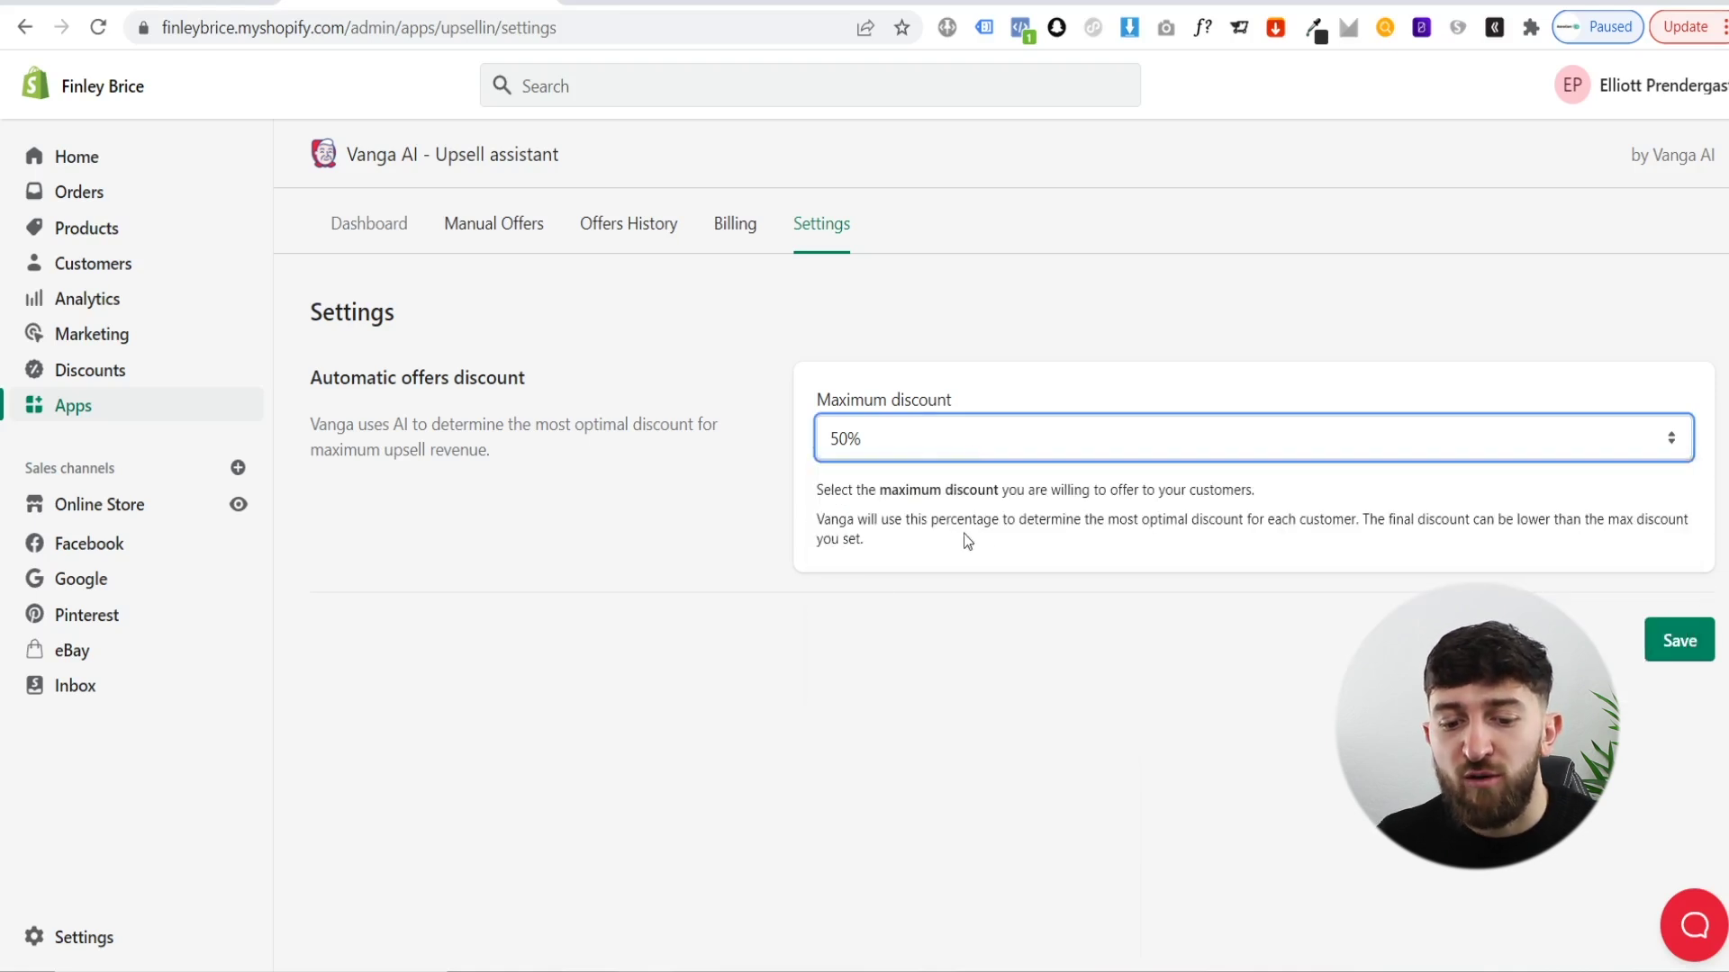
click(905, 446)
click(888, 522)
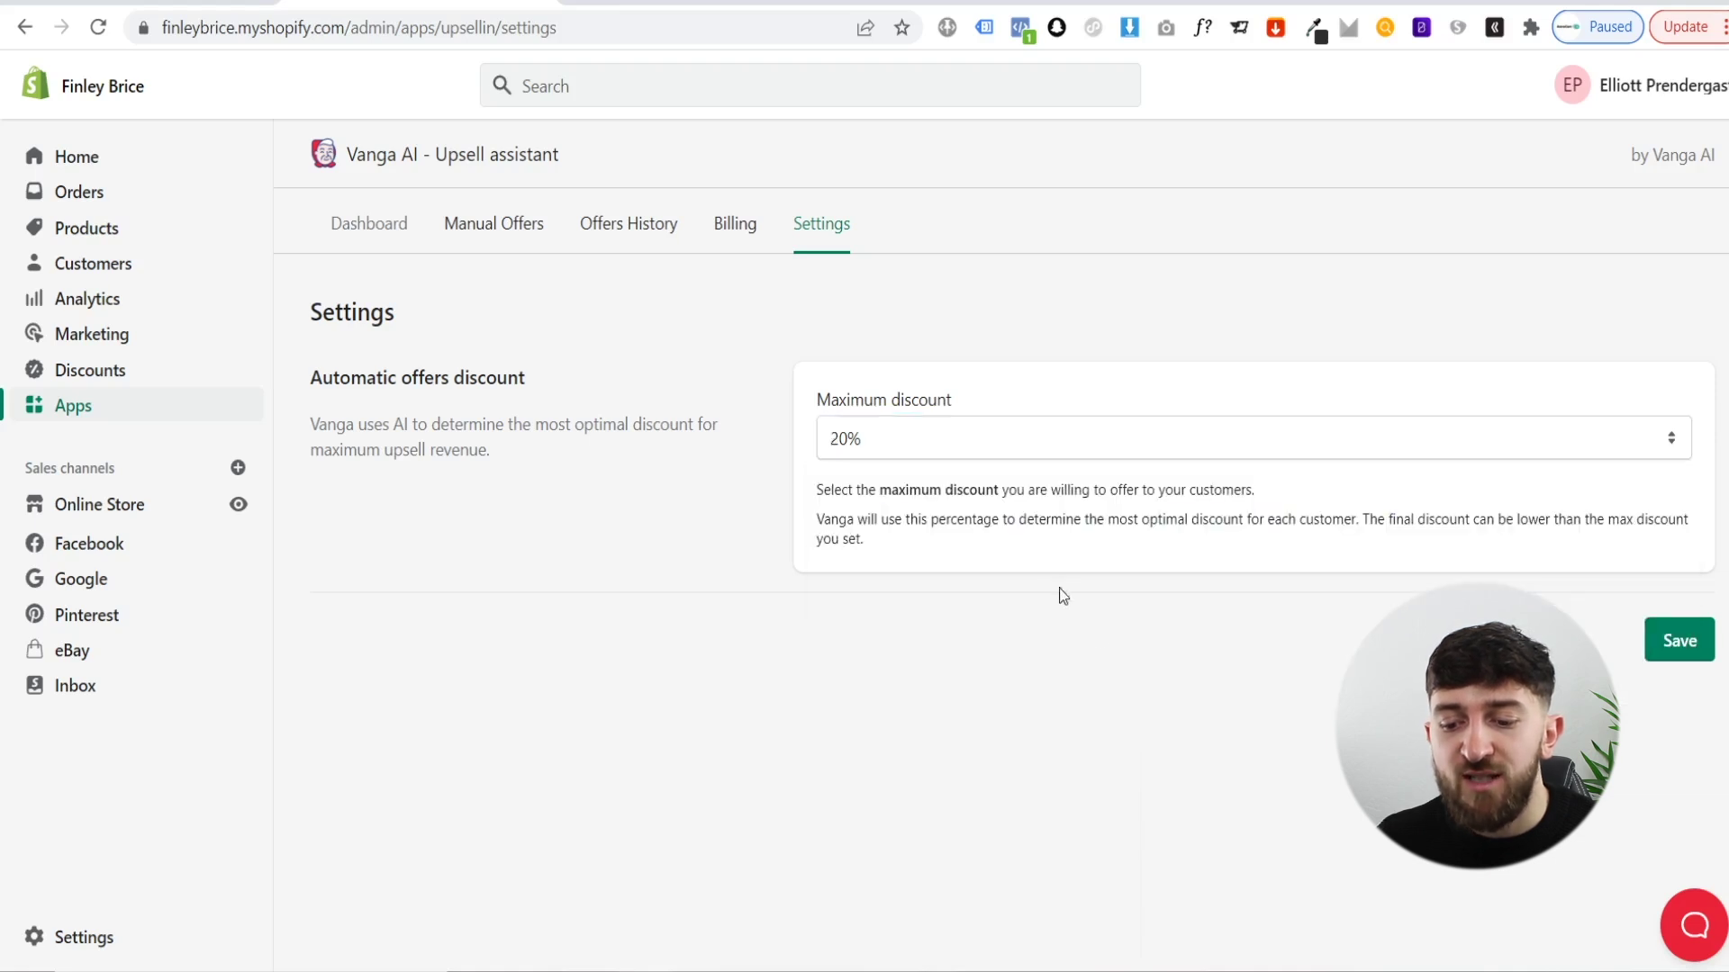
click(1670, 645)
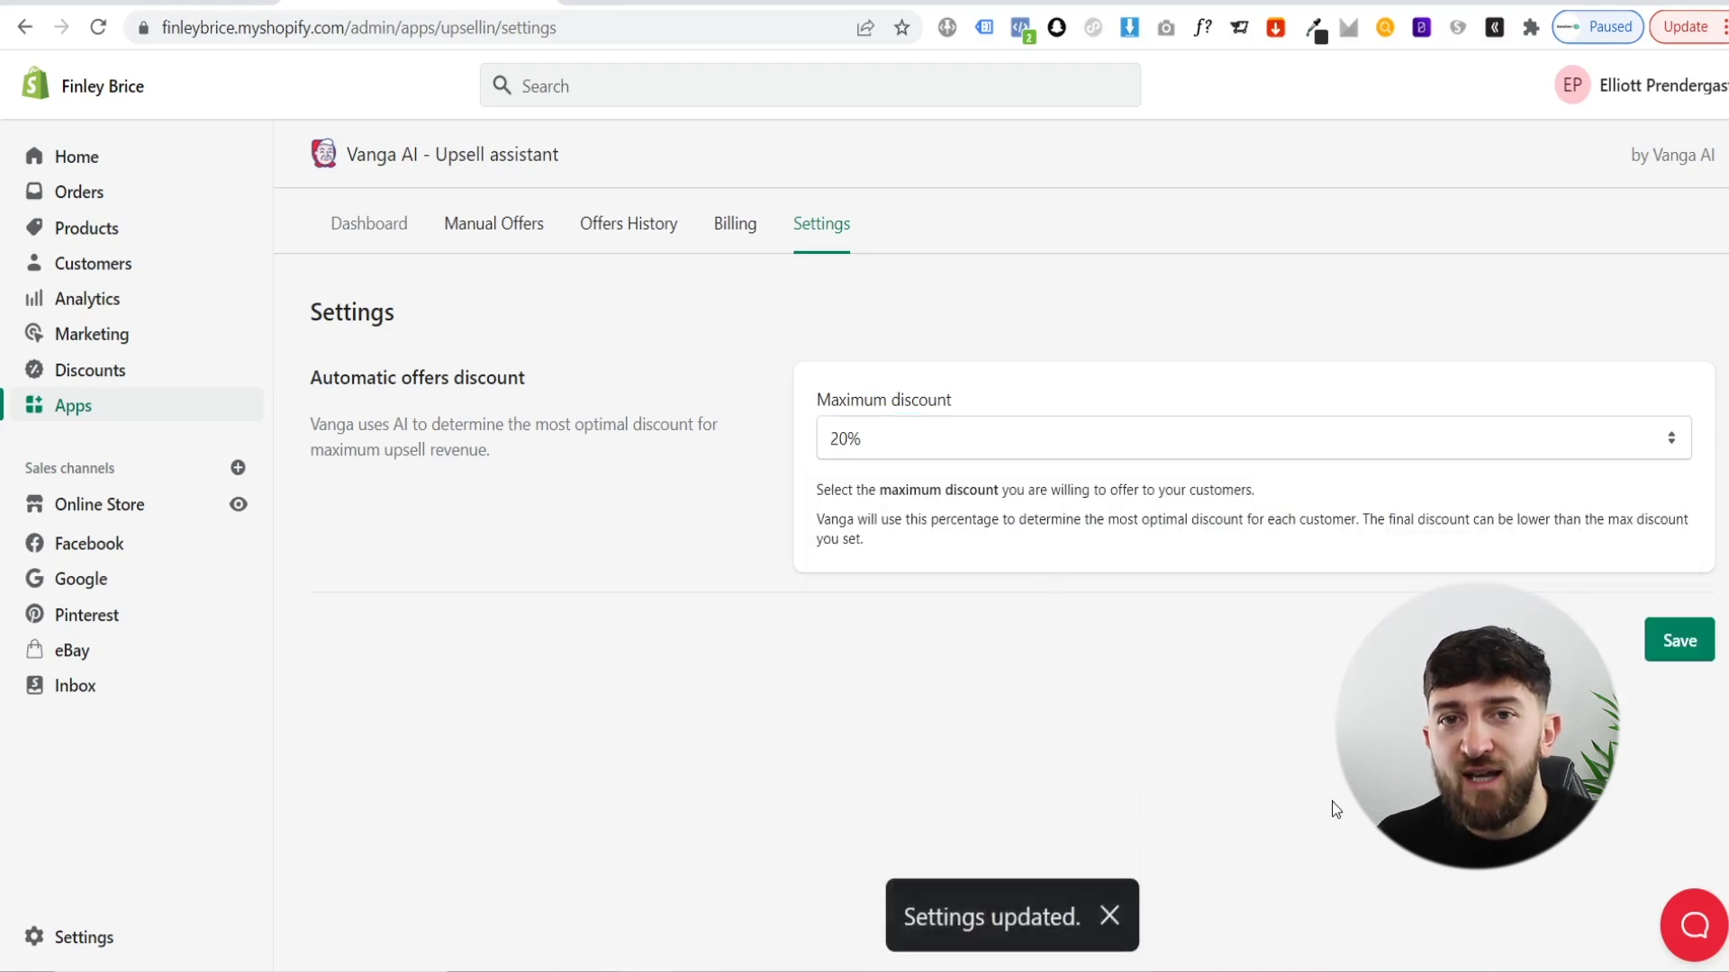
- Review the empty Offers History and the Dashboard, then view the Analytics charts
click(598, 224)
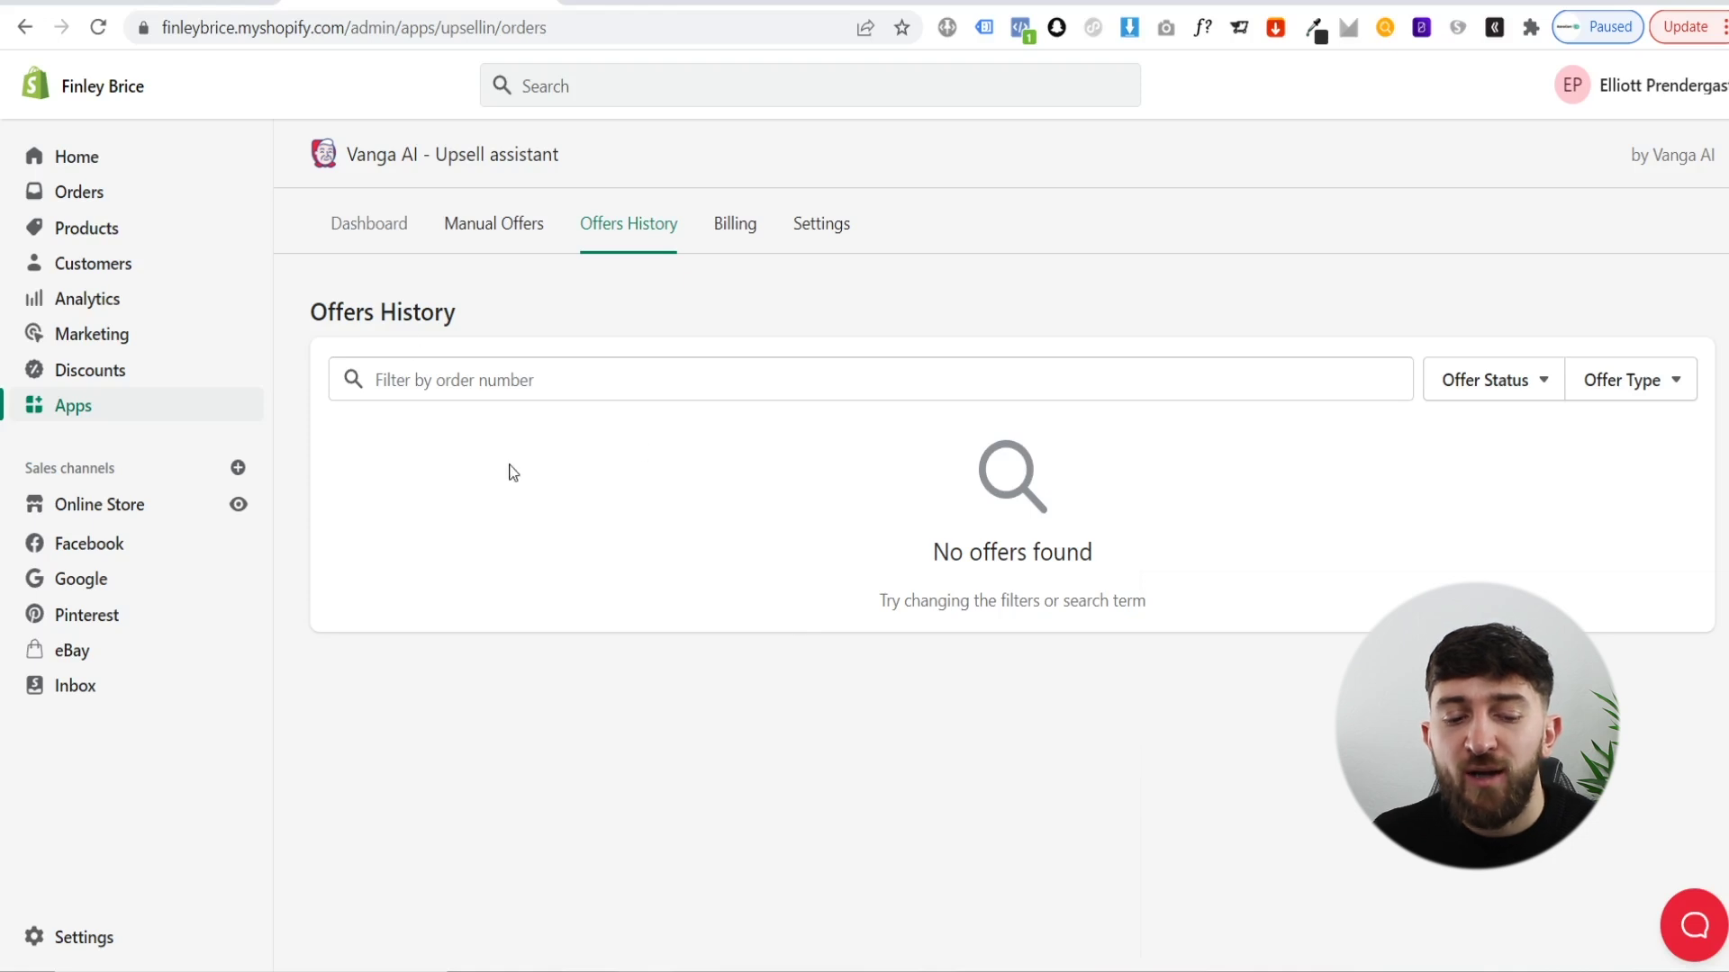
click(370, 225)
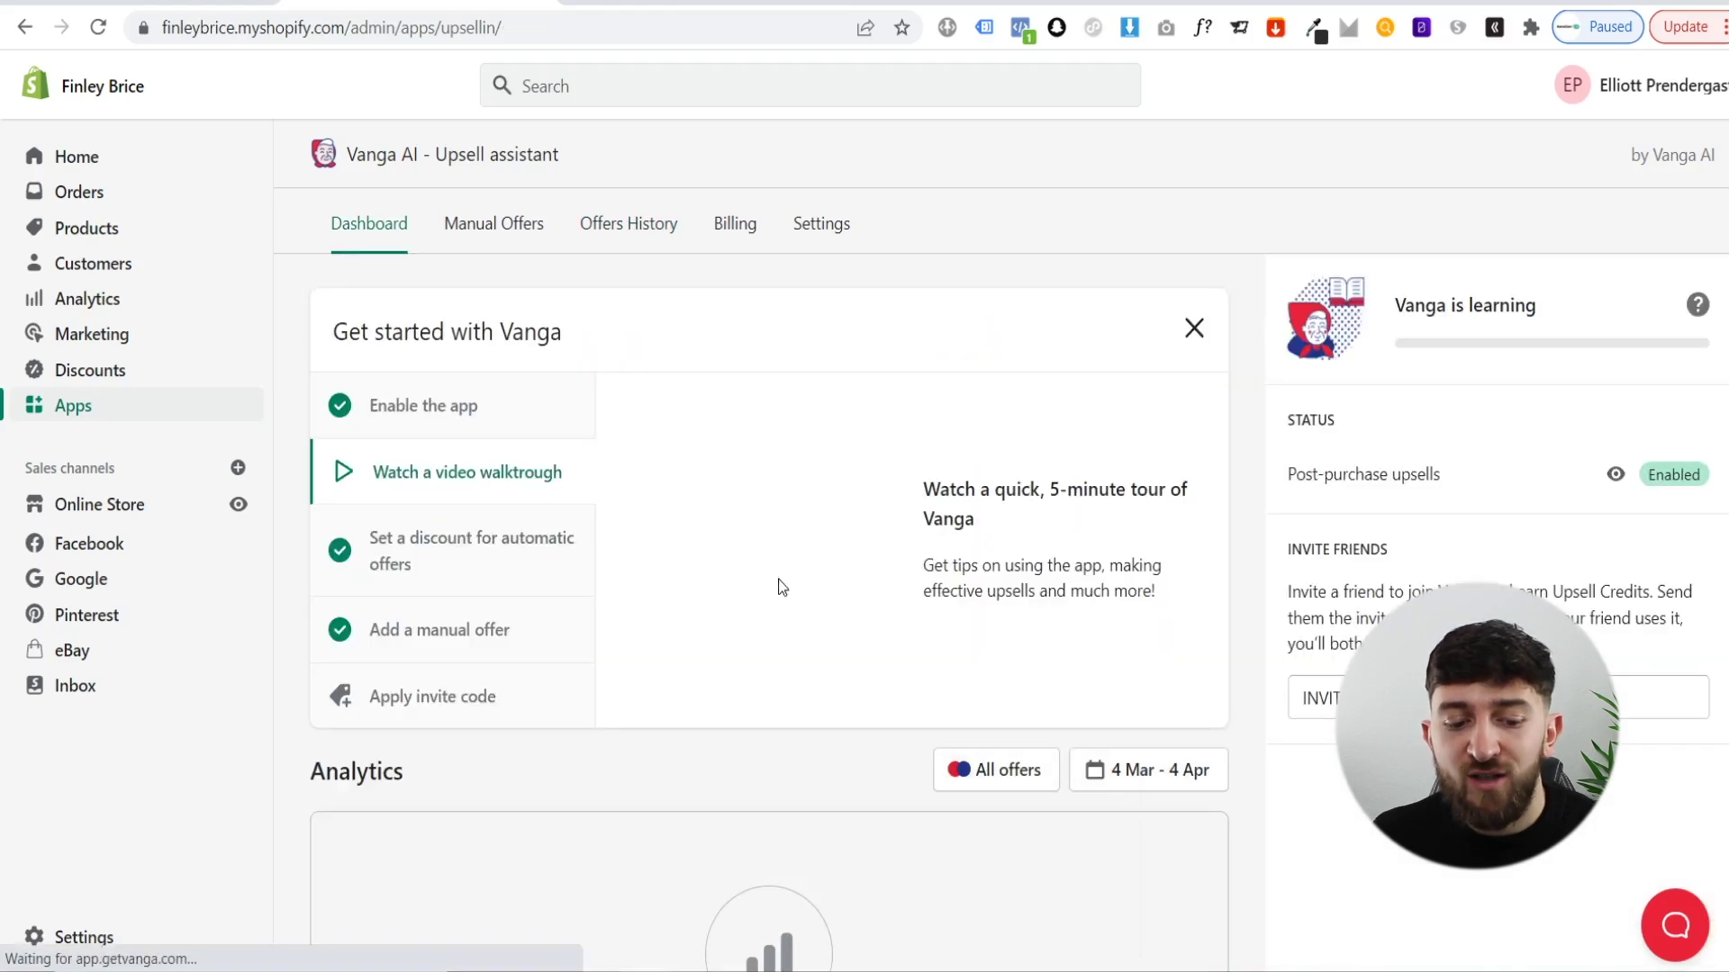
scroll(684, 637, down, 3)
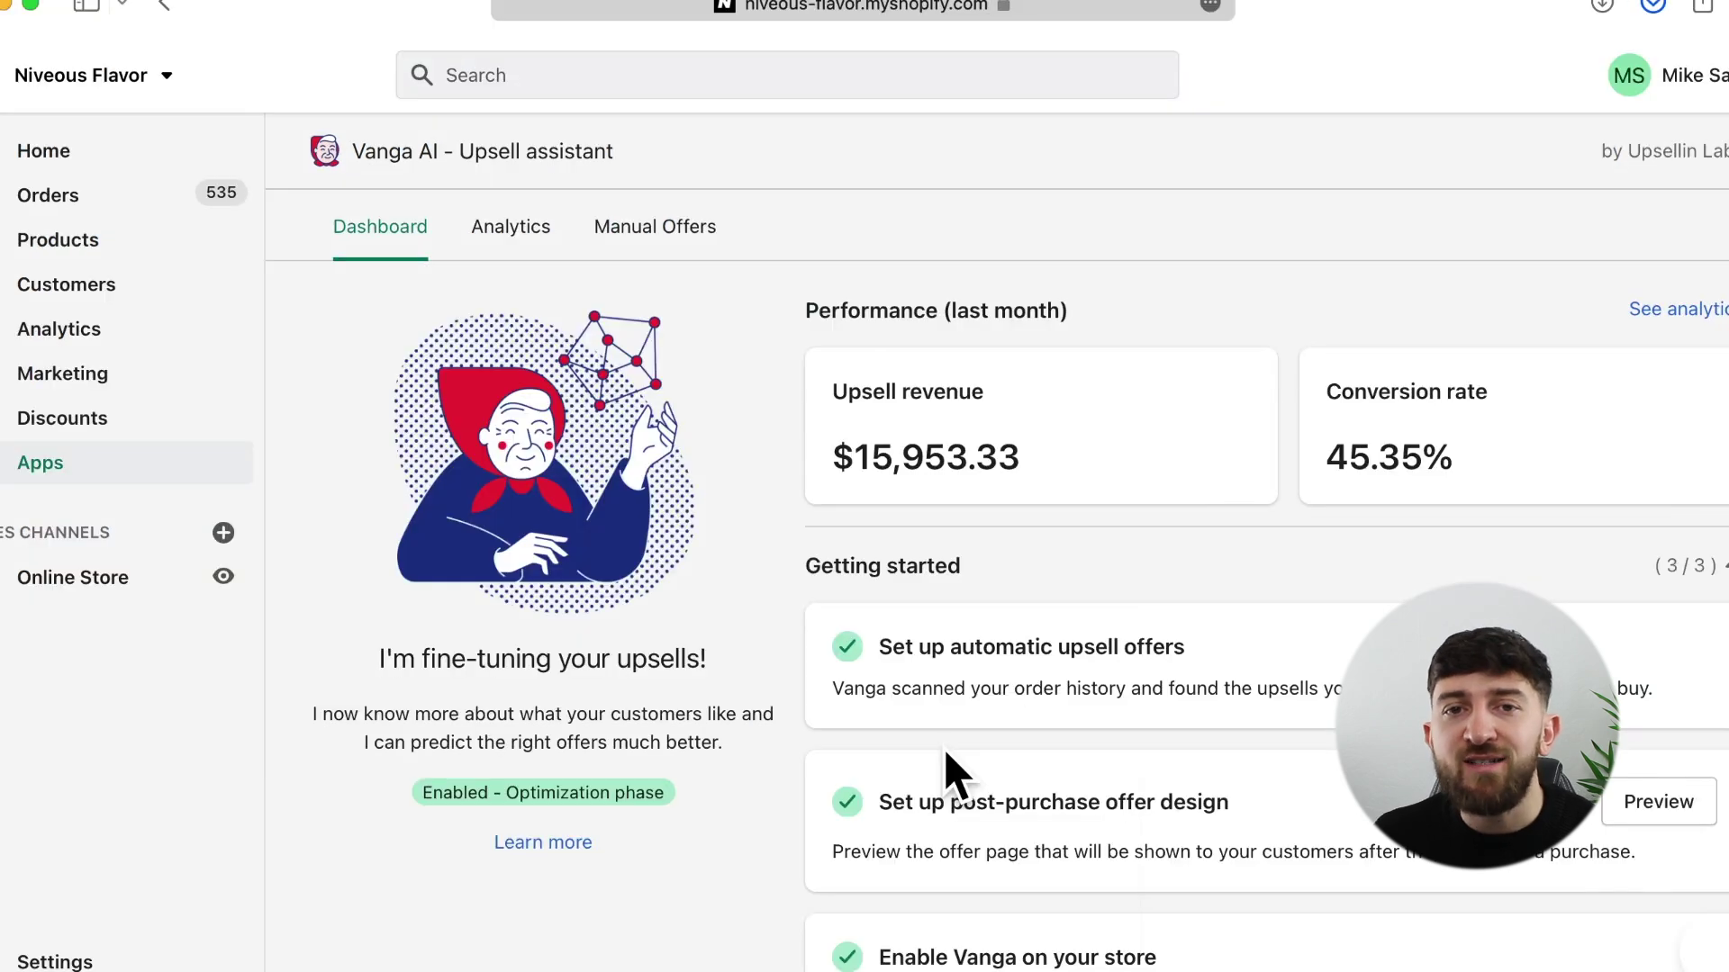
click(529, 234)
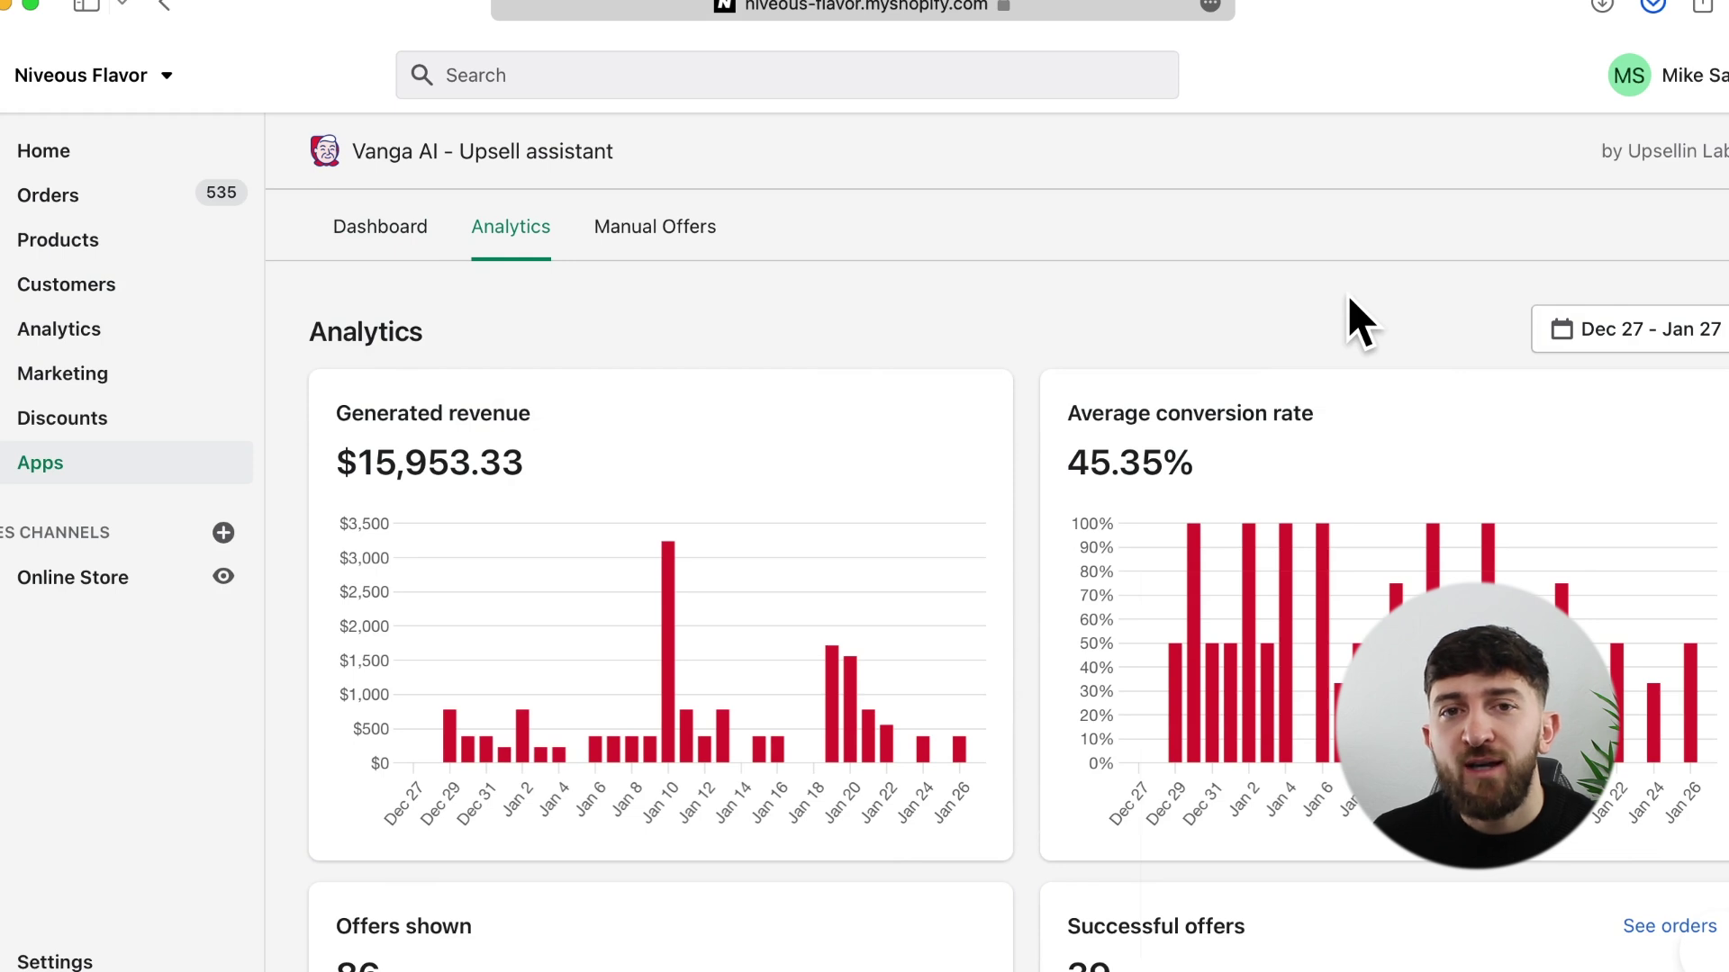
- Set the analytics date range to Dec 1 – Jan 27 2022, revealing $40,590.35 revenue and 60% conversion
scroll(1360, 324, down, 6)
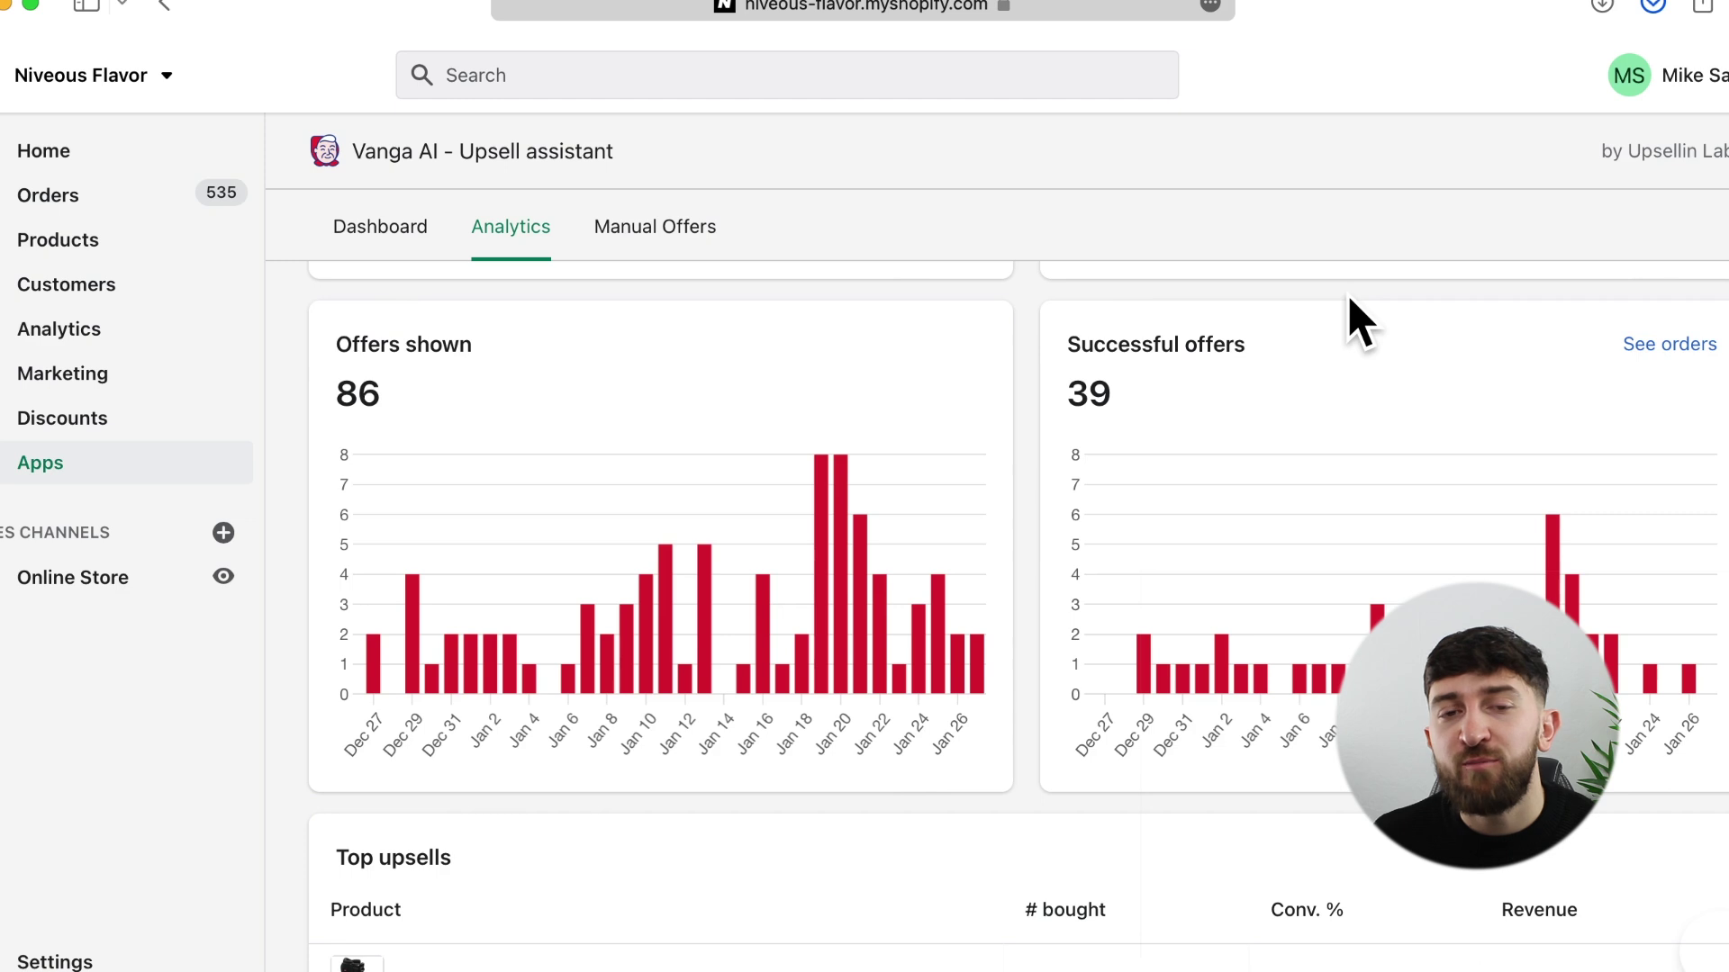
scroll(1360, 324, down, 5)
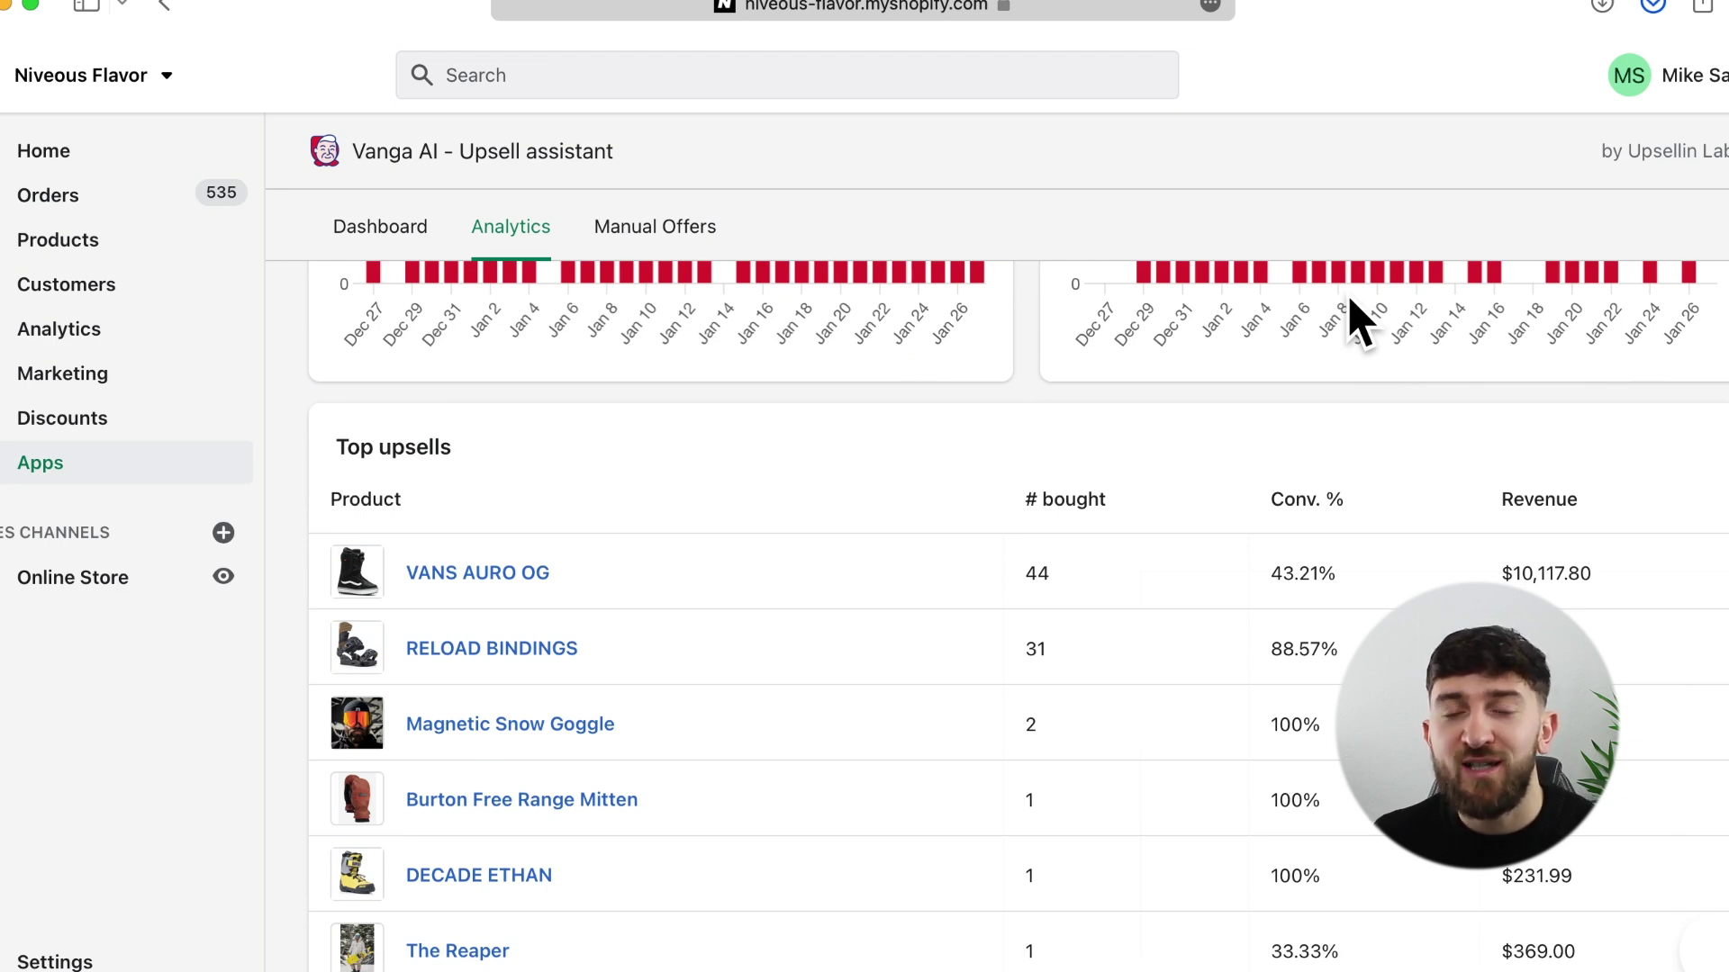
scroll(1355, 320, up, 6)
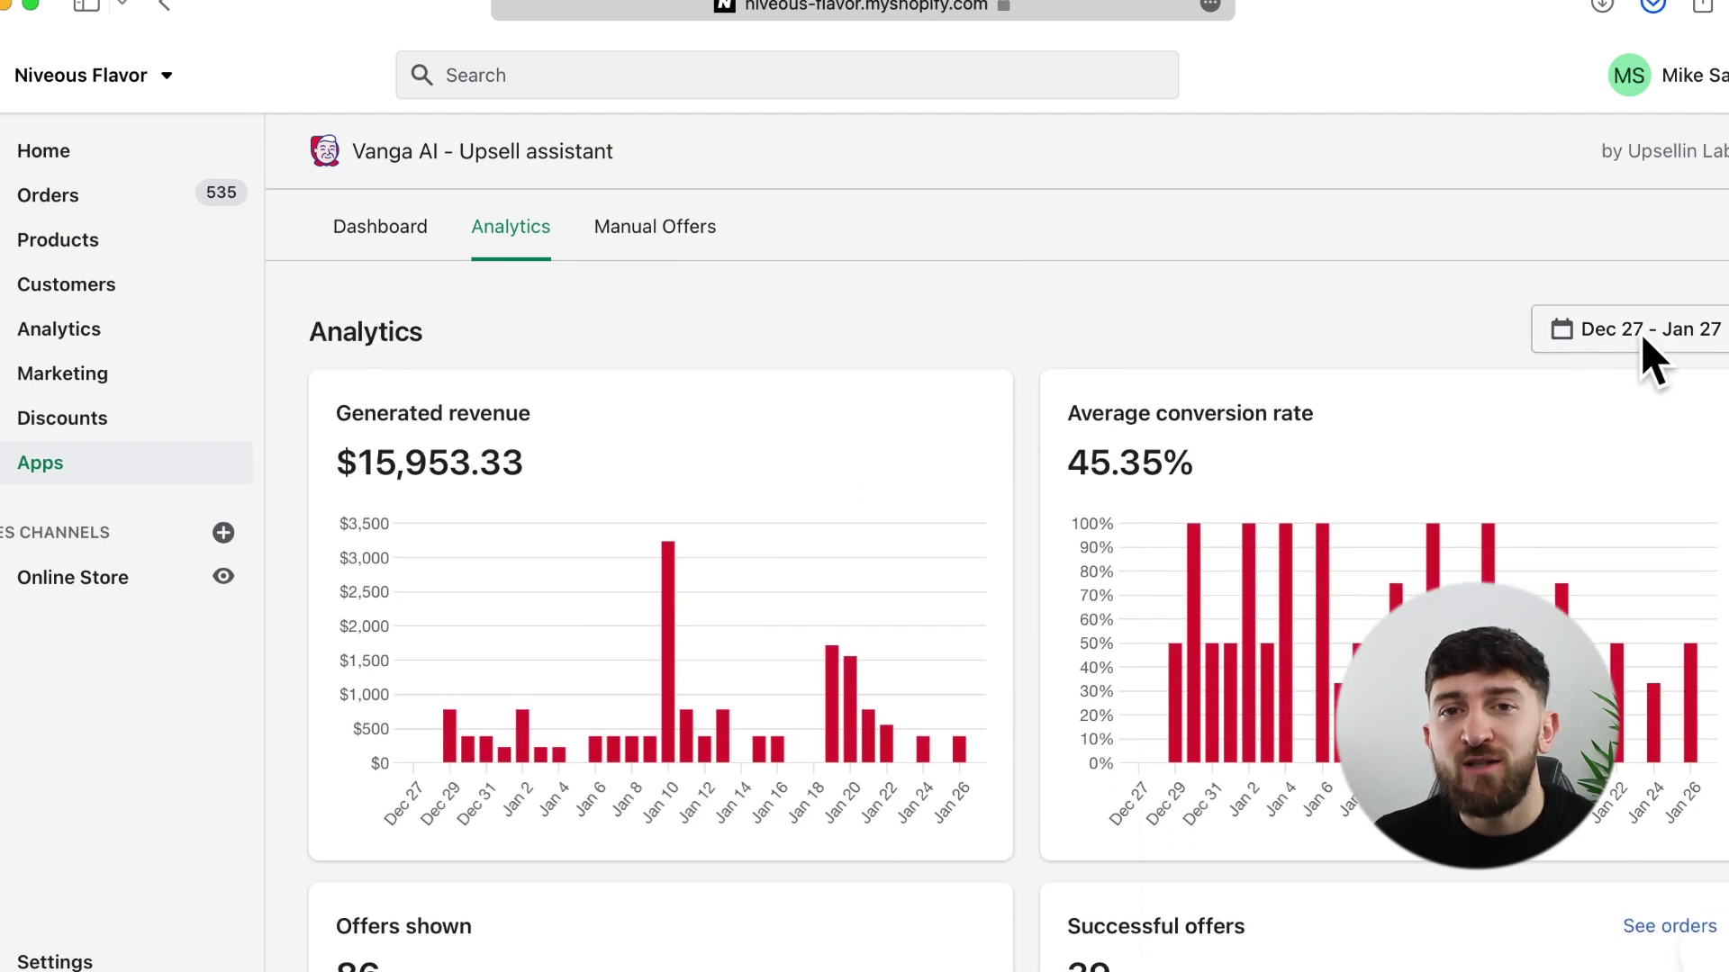
click(1648, 342)
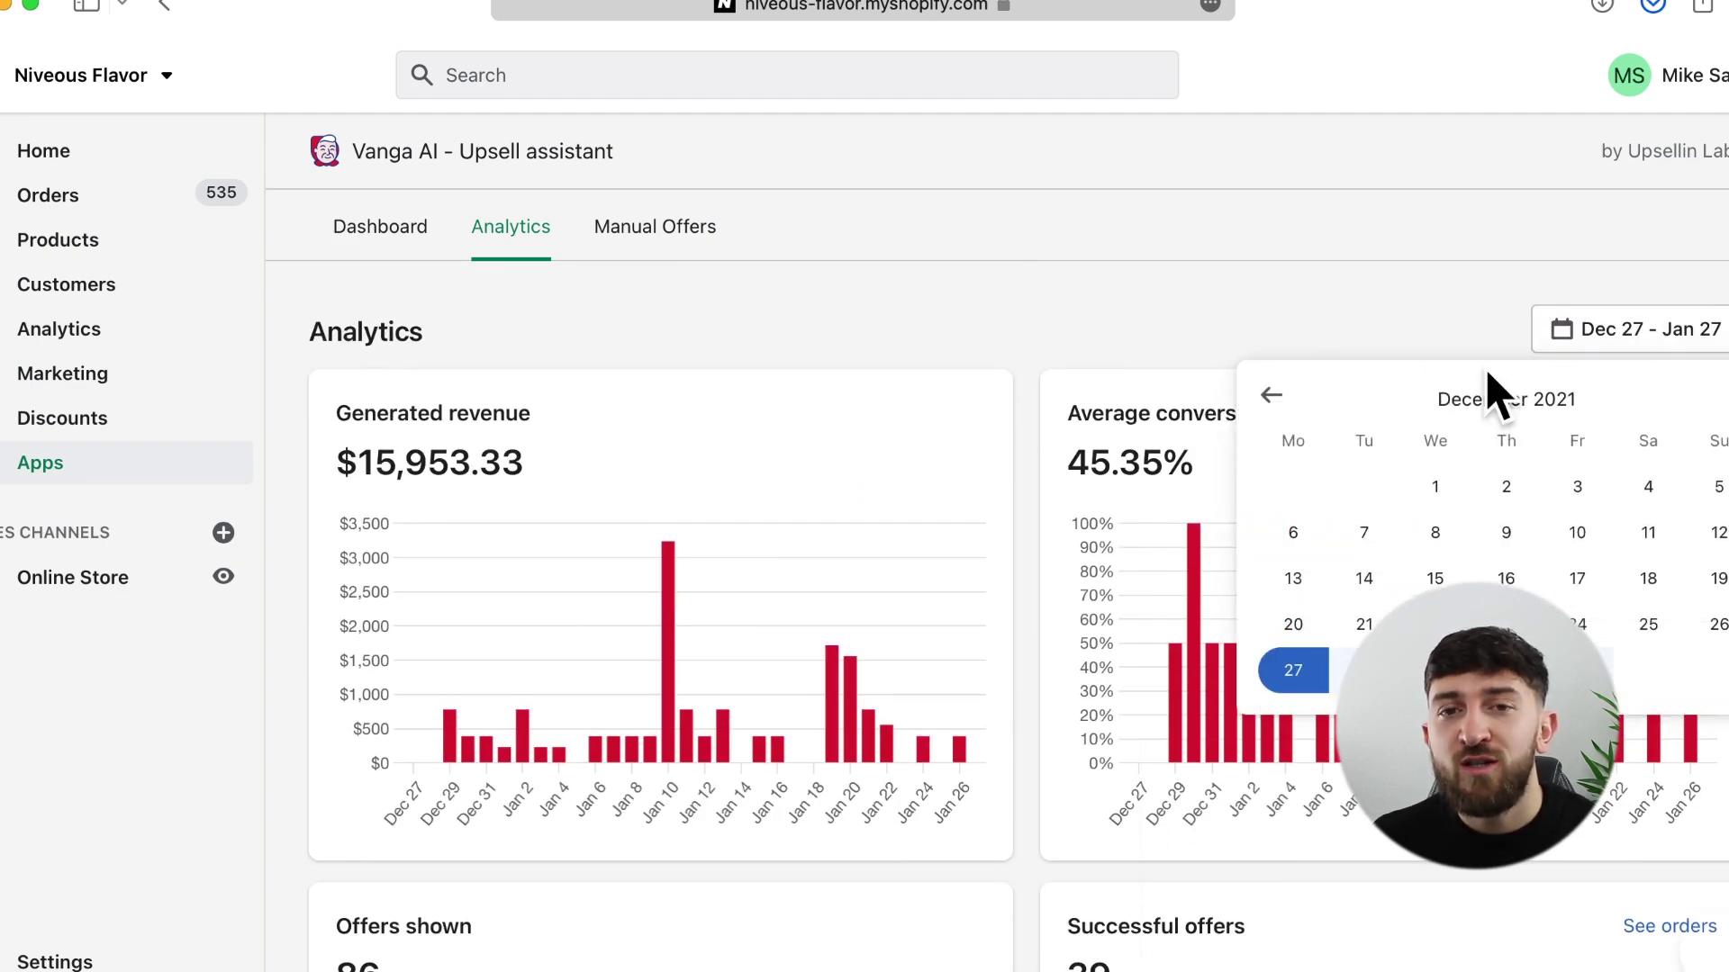
click(1442, 486)
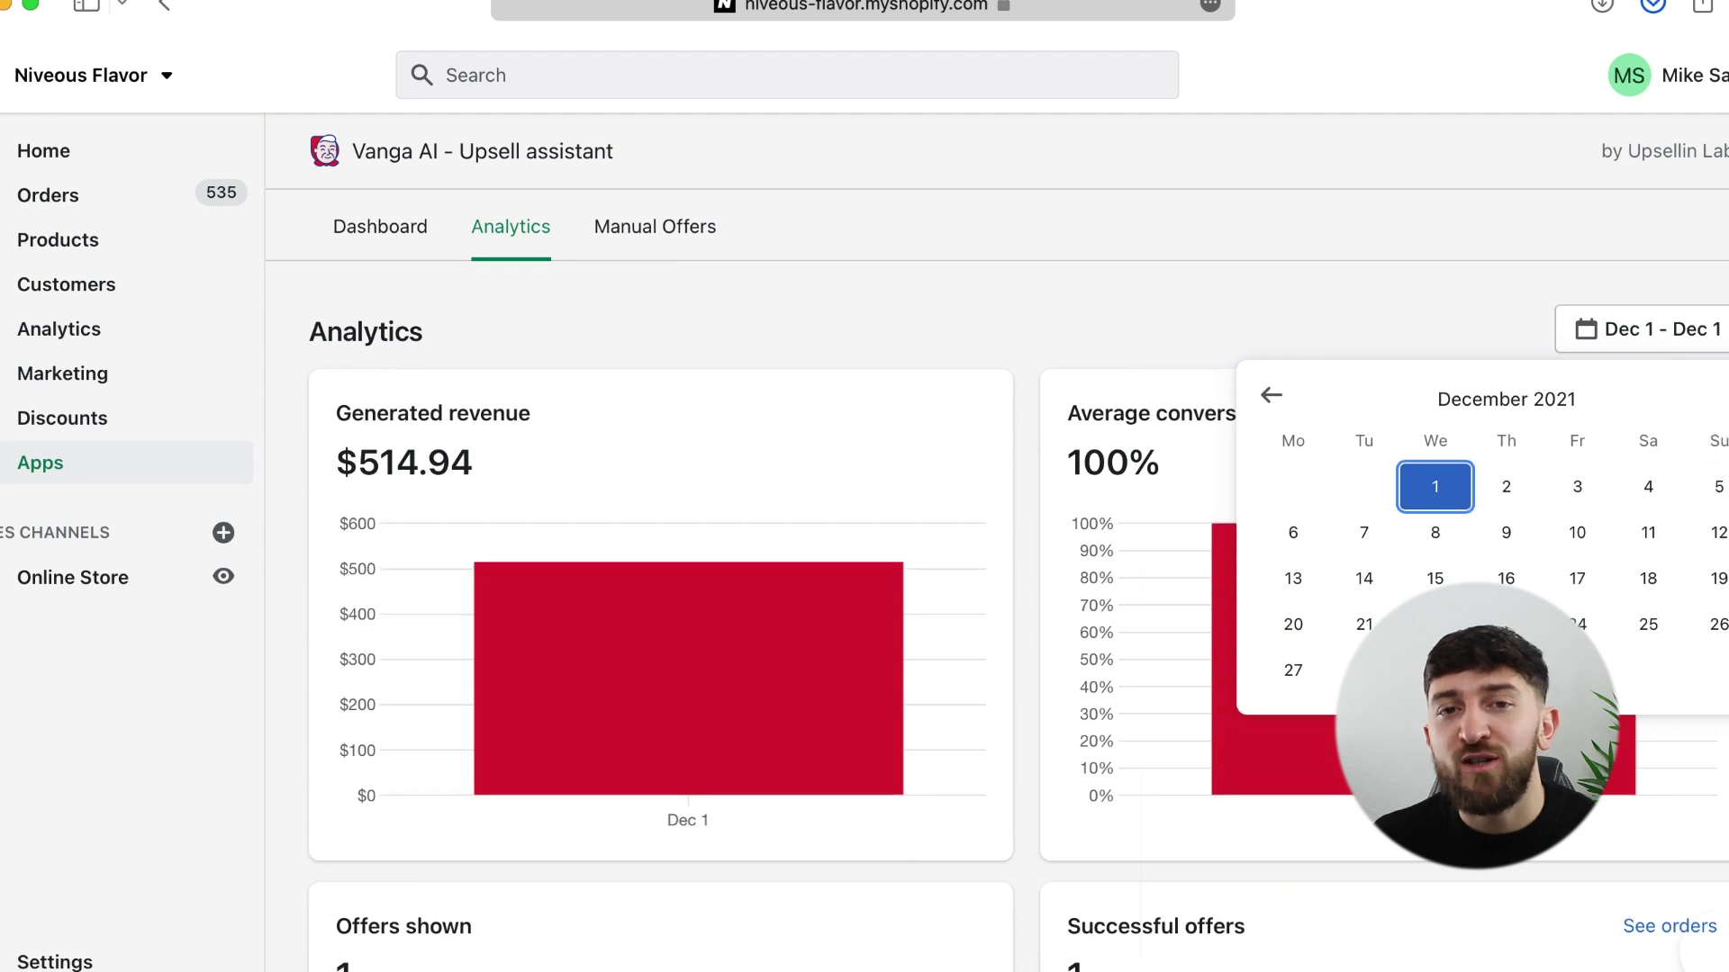
click(1715, 396)
click(1505, 670)
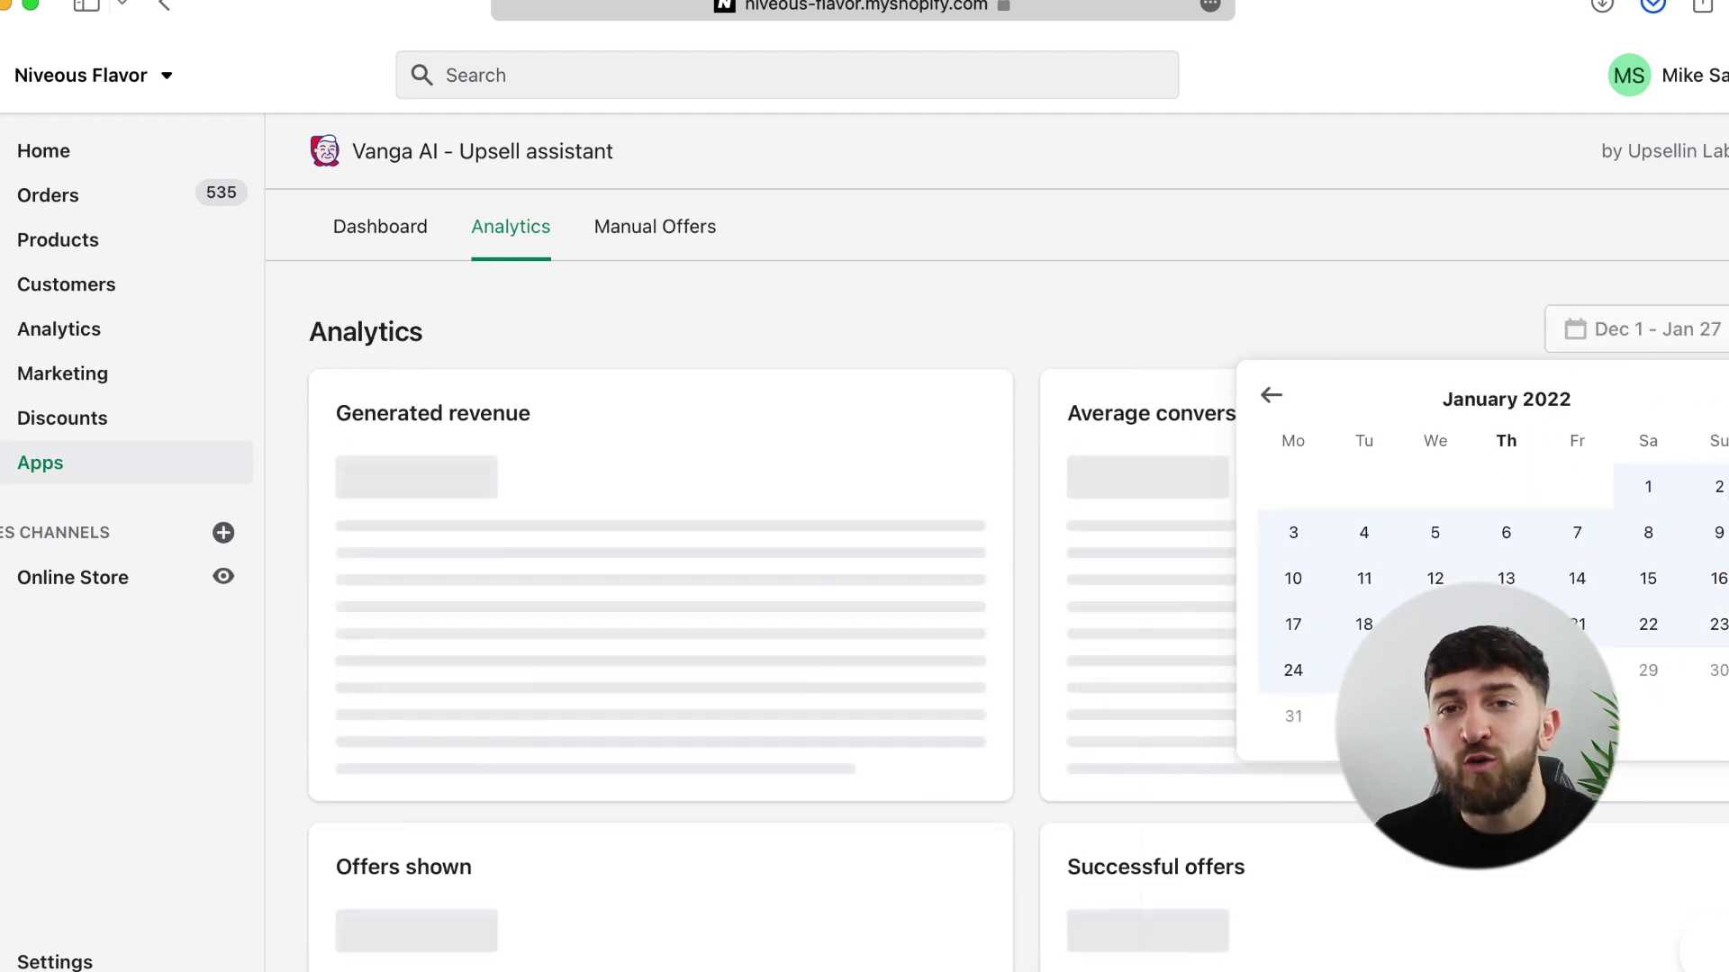
click(1490, 322)
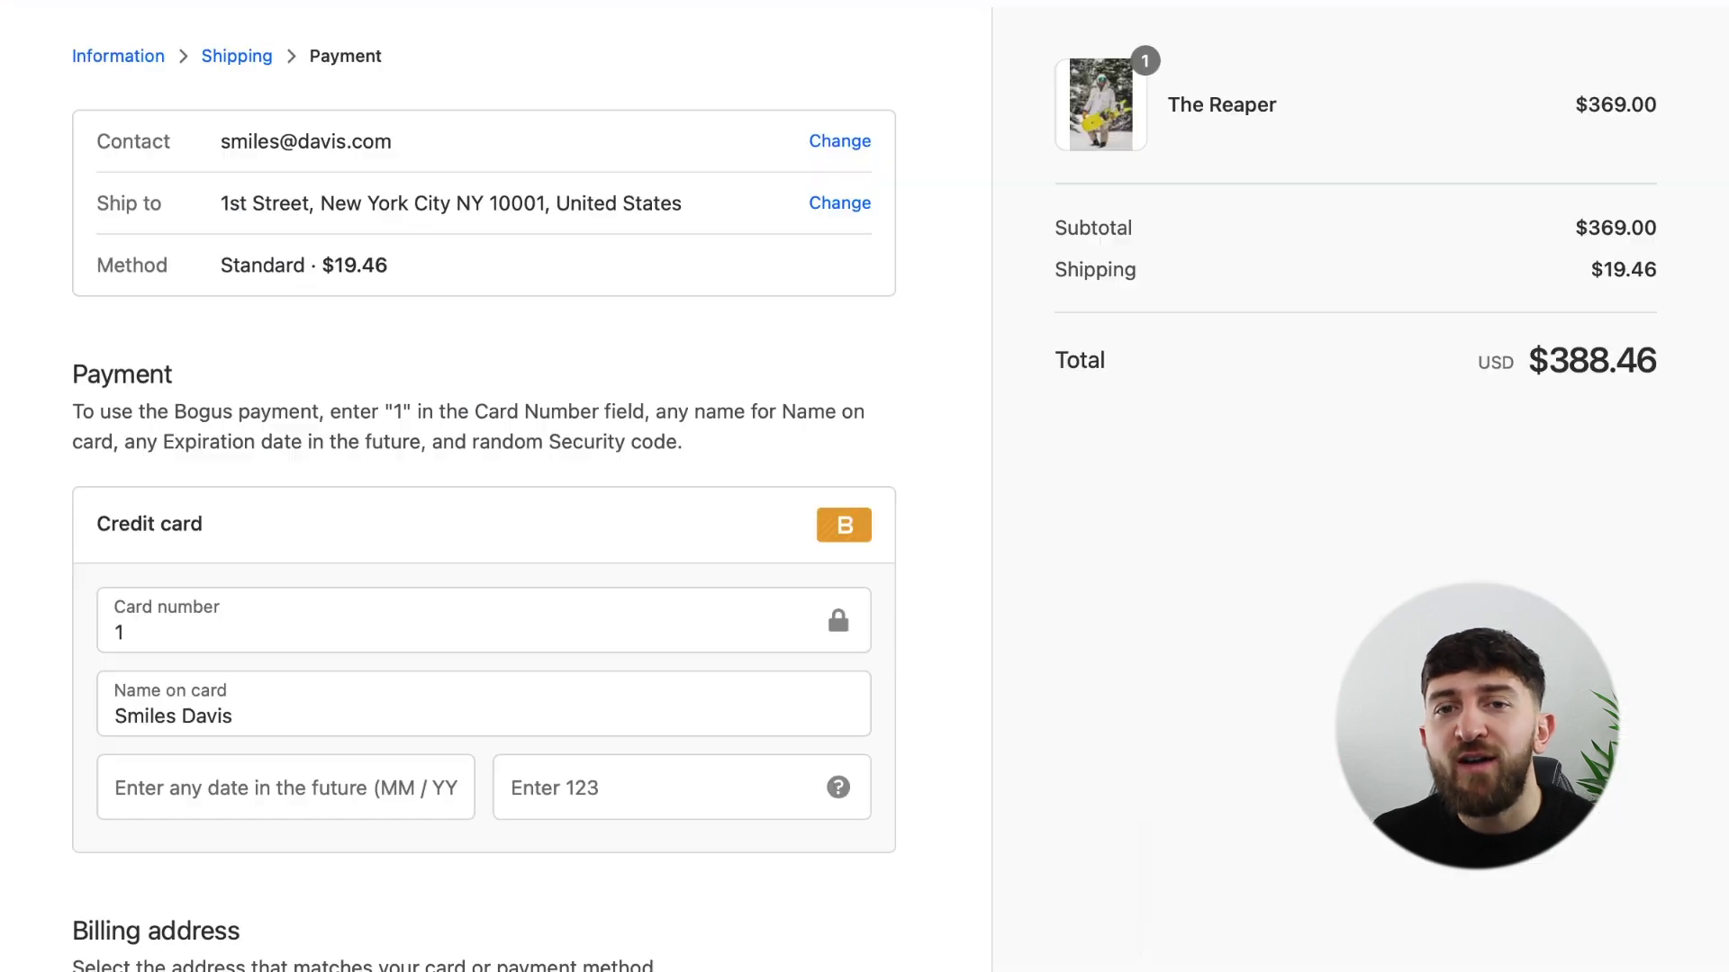
- Fill in the test card's expiration date and security code and pay for the order
click(285, 788)
text(1224)
click(681, 788)
text(123)
click(1023, 849)
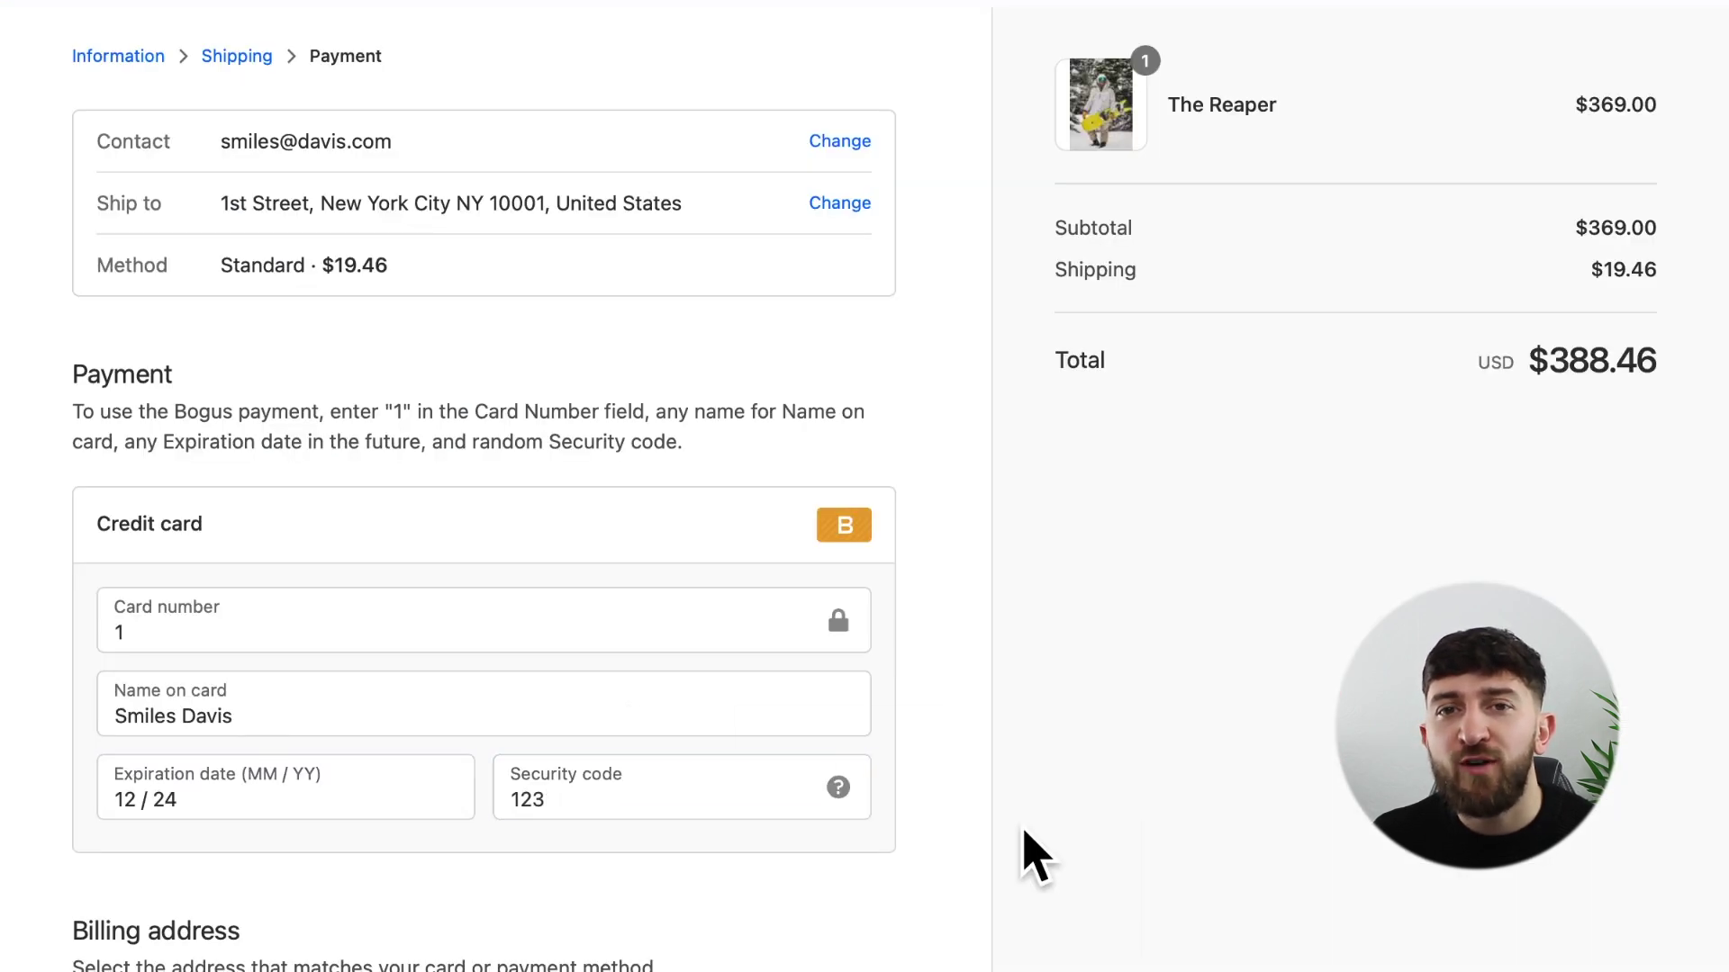
scroll(1023, 849, down, 5)
click(209, 821)
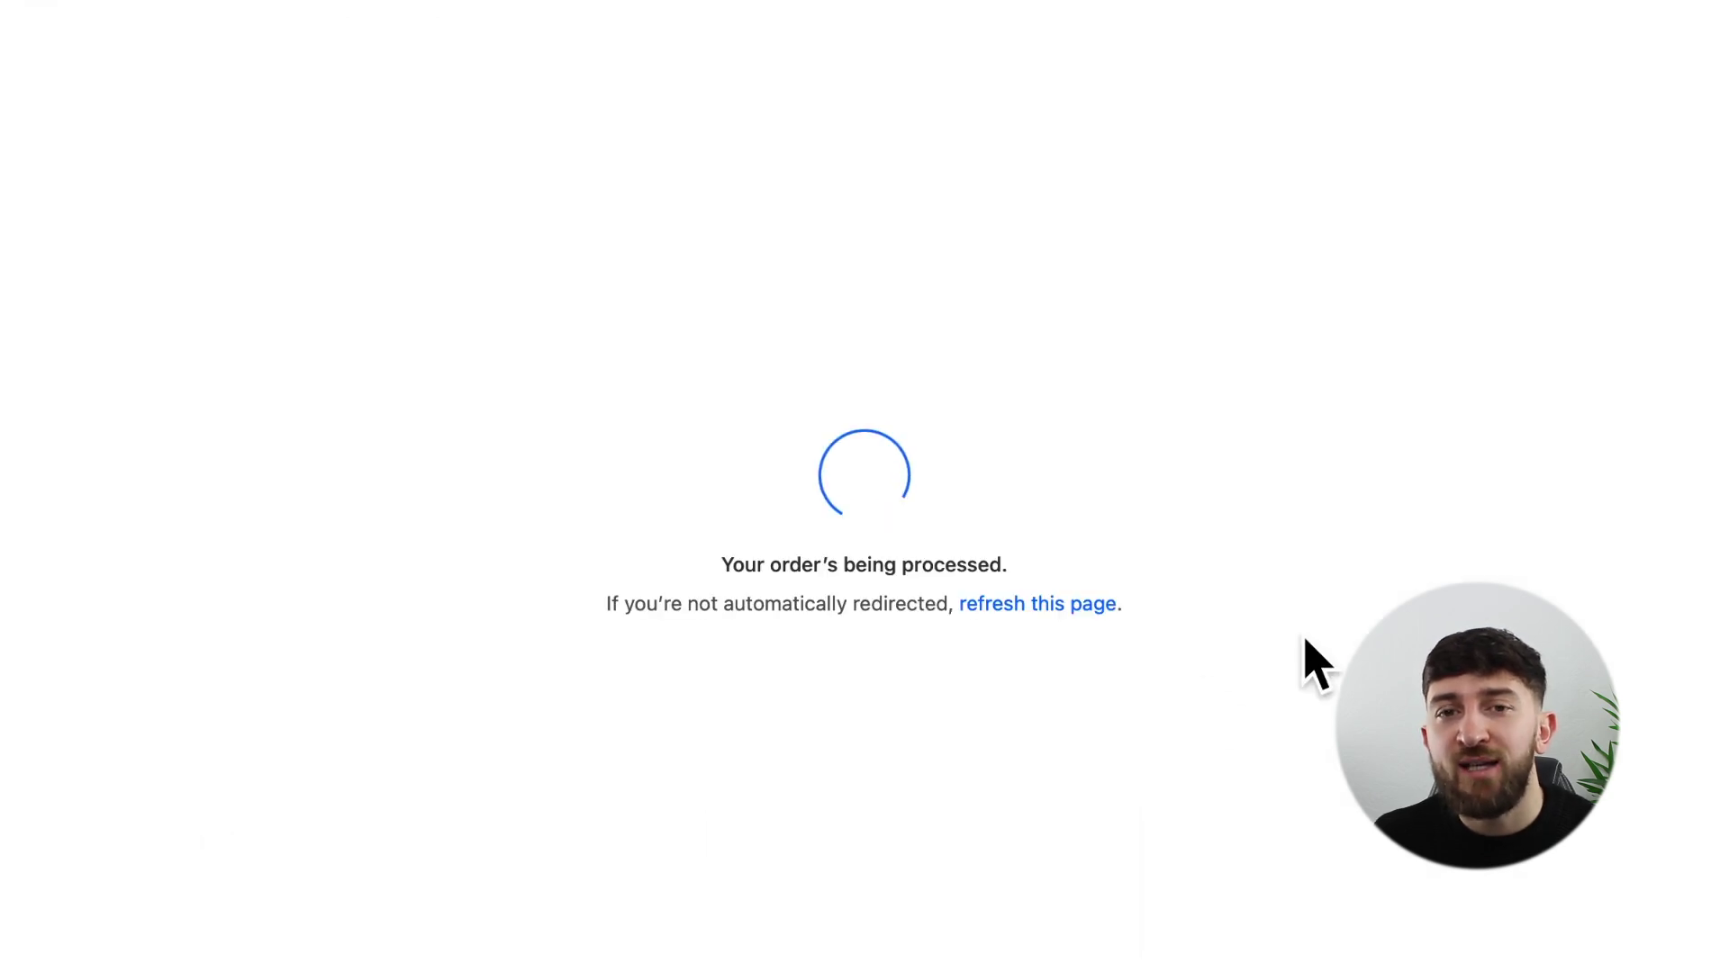
- Accept the VANS AURO OG upsell offer and check the following bindings offer
scroll(1710, 733, down, 3)
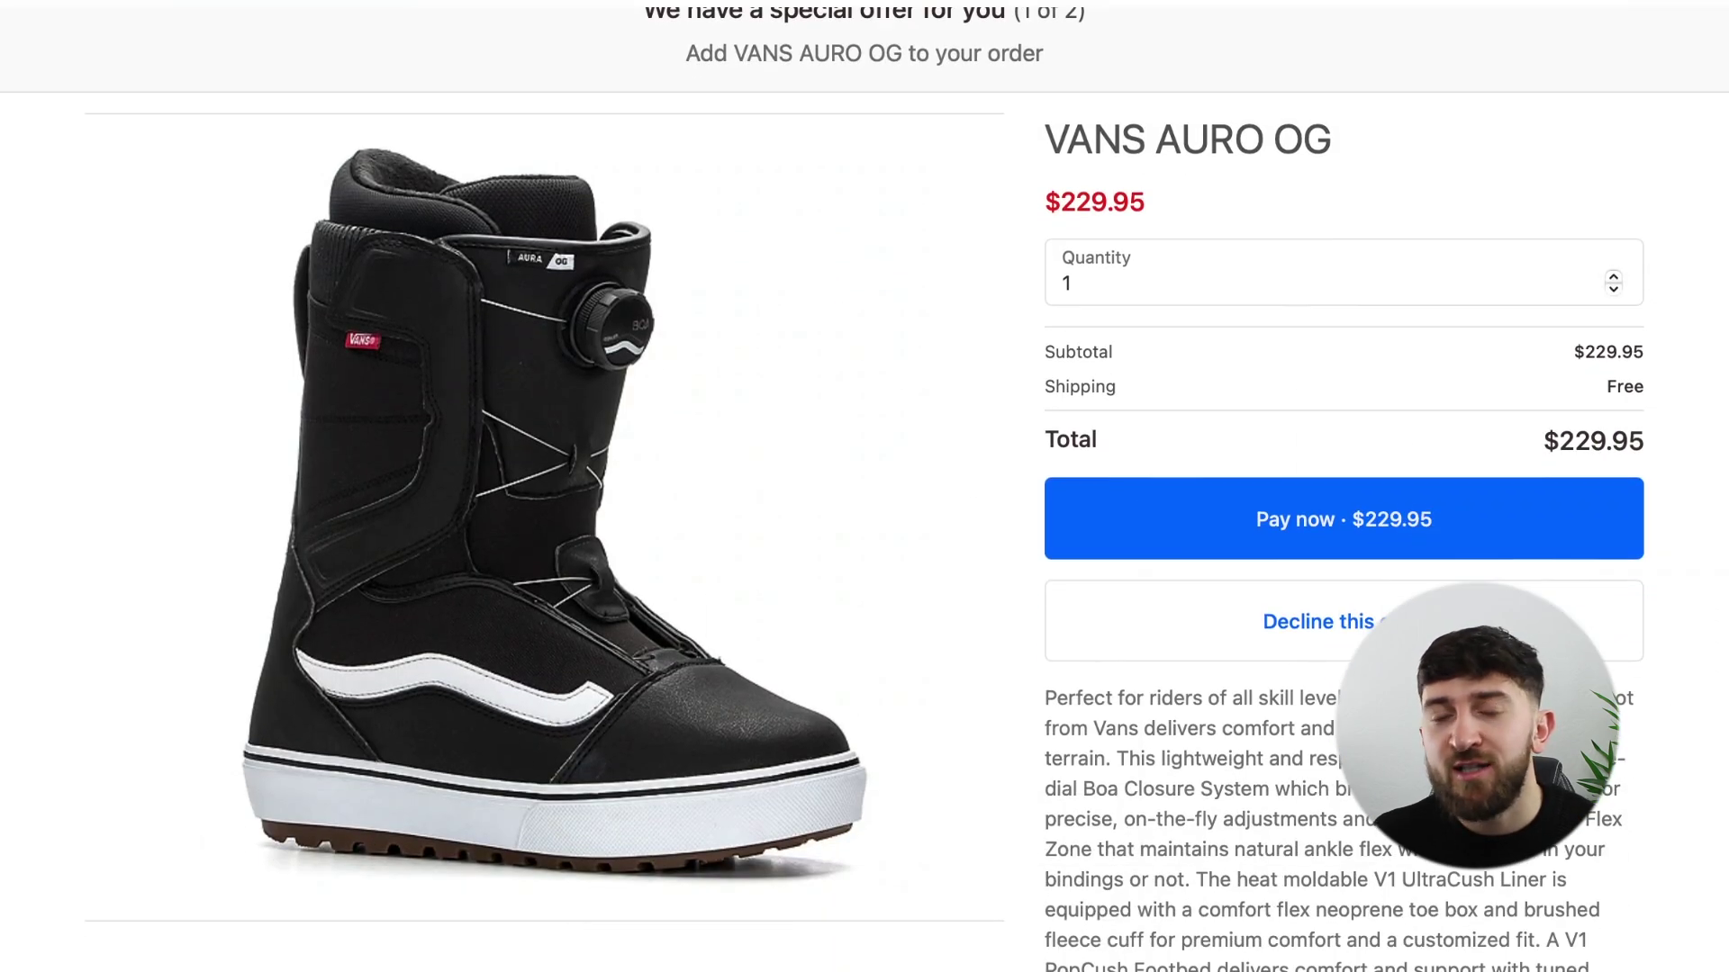
click(1505, 540)
scroll(1512, 543, down, 10)
scroll(1515, 548, up, 4)
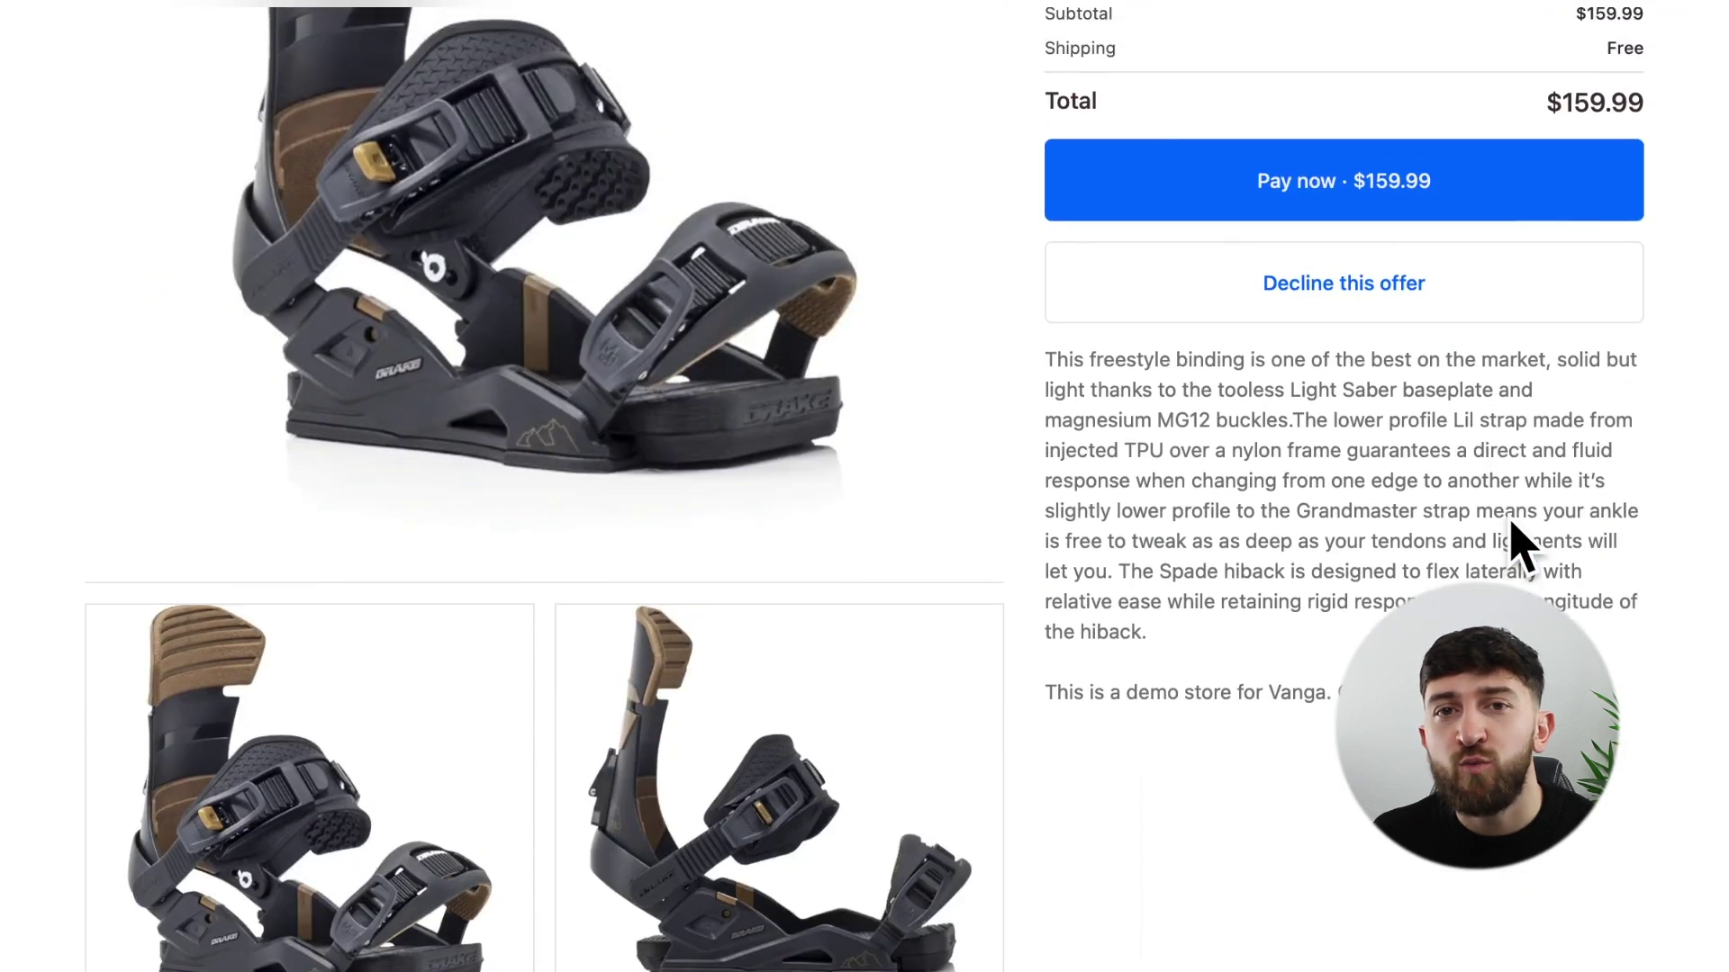
scroll(1512, 544, up, 5)
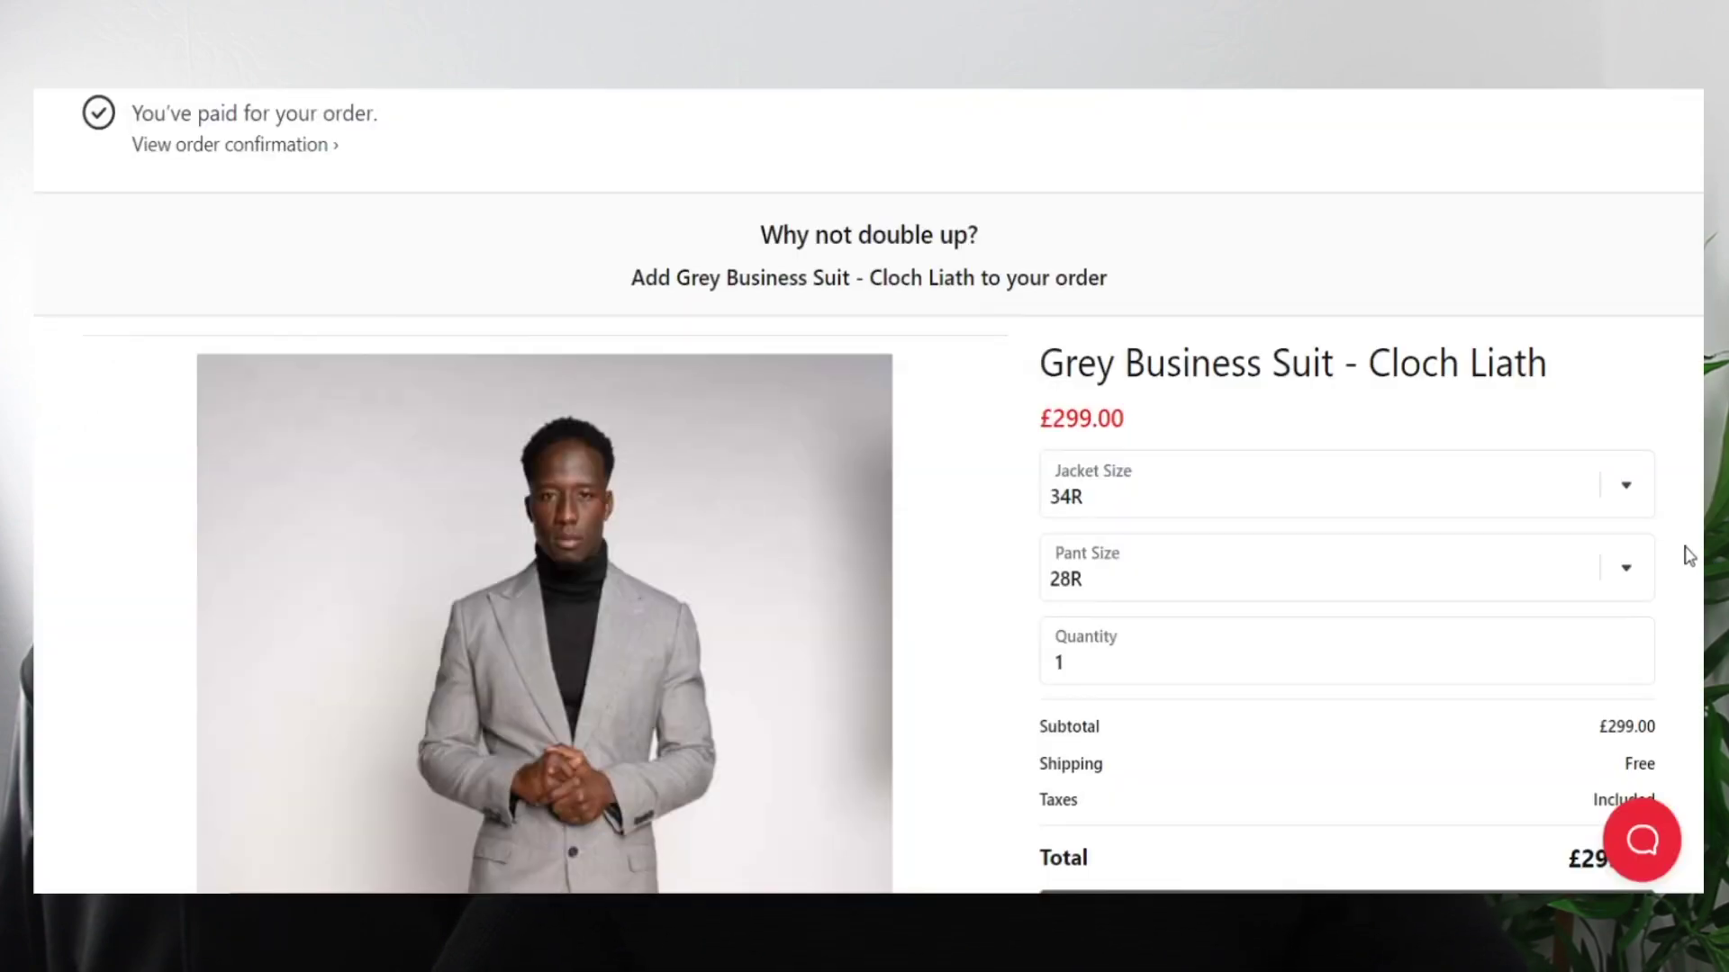
- Scroll through the £299.00 Grey Business Suit offer's images and description down to Pay now
scroll(1687, 553, down, 3)
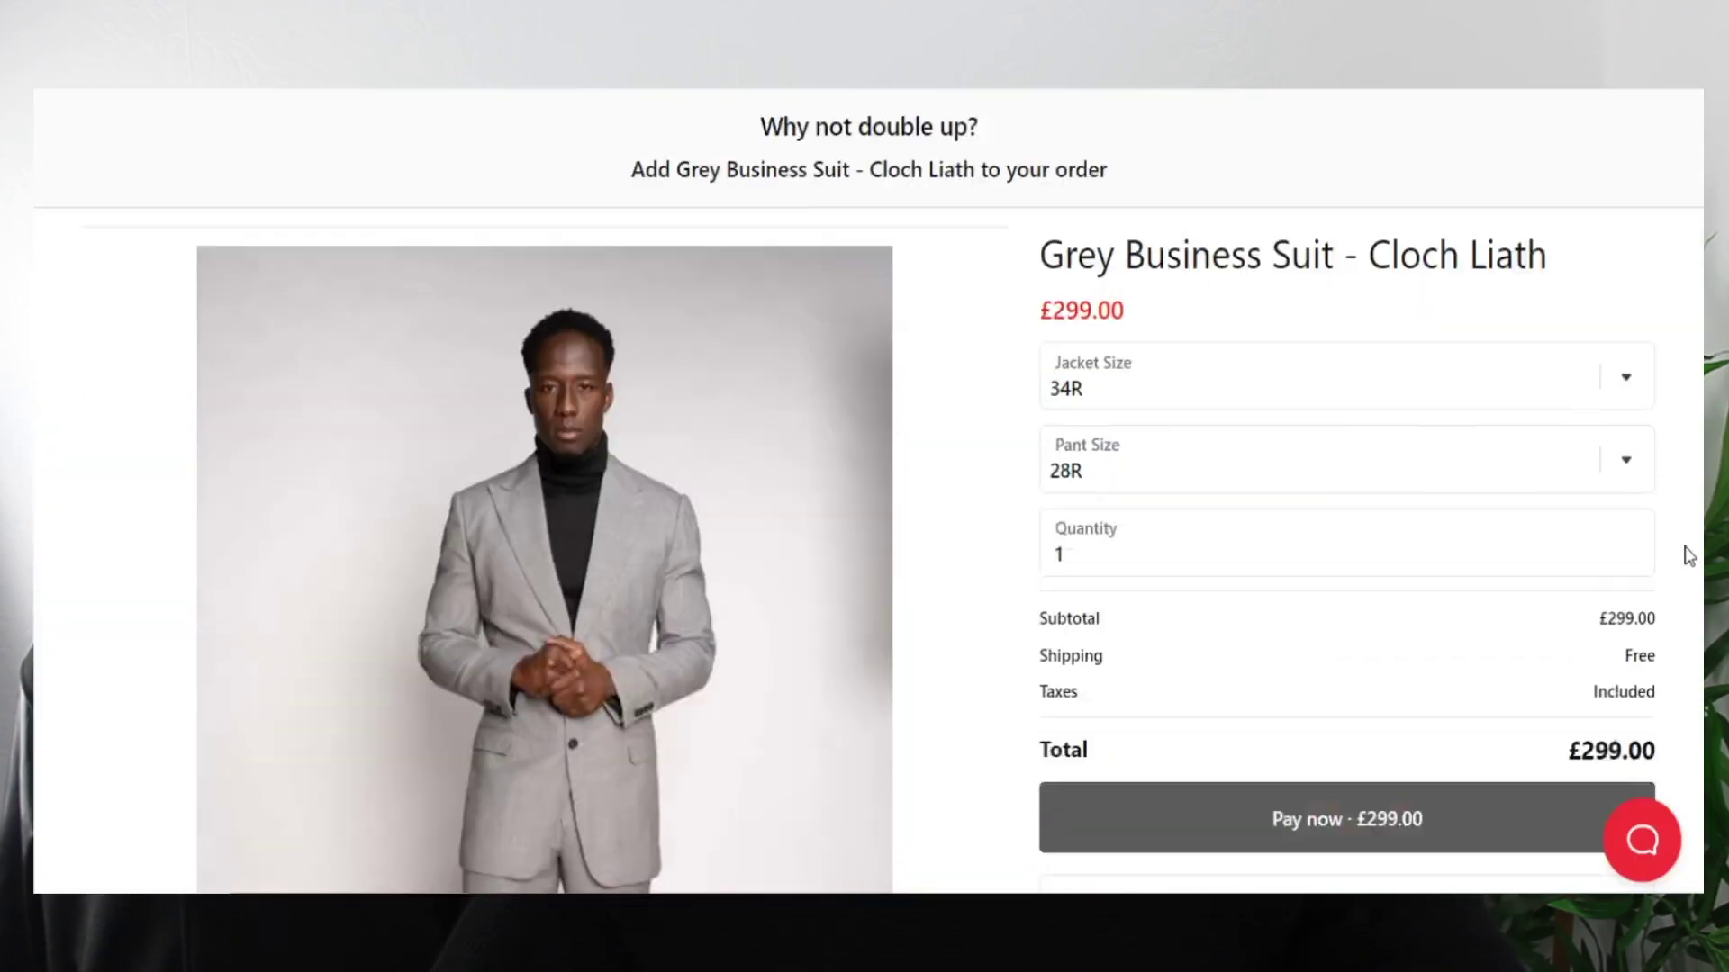
scroll(1686, 552, down, 3)
scroll(1686, 552, down, 3)
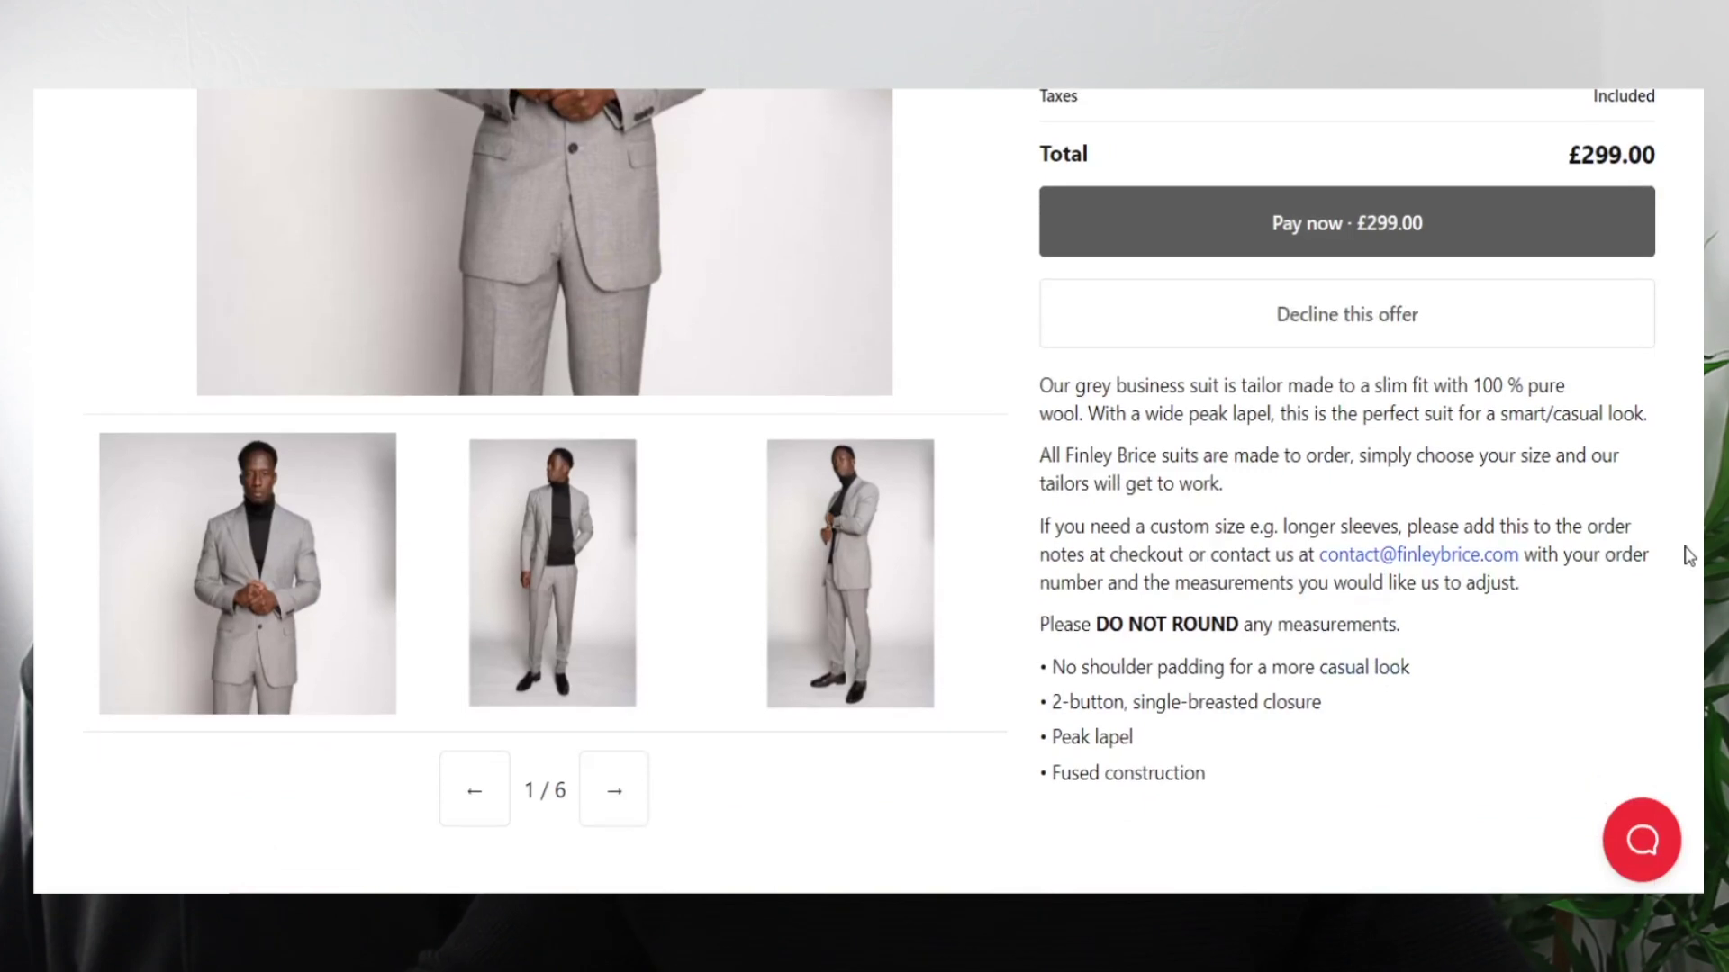
scroll(1698, 444, up, 2)
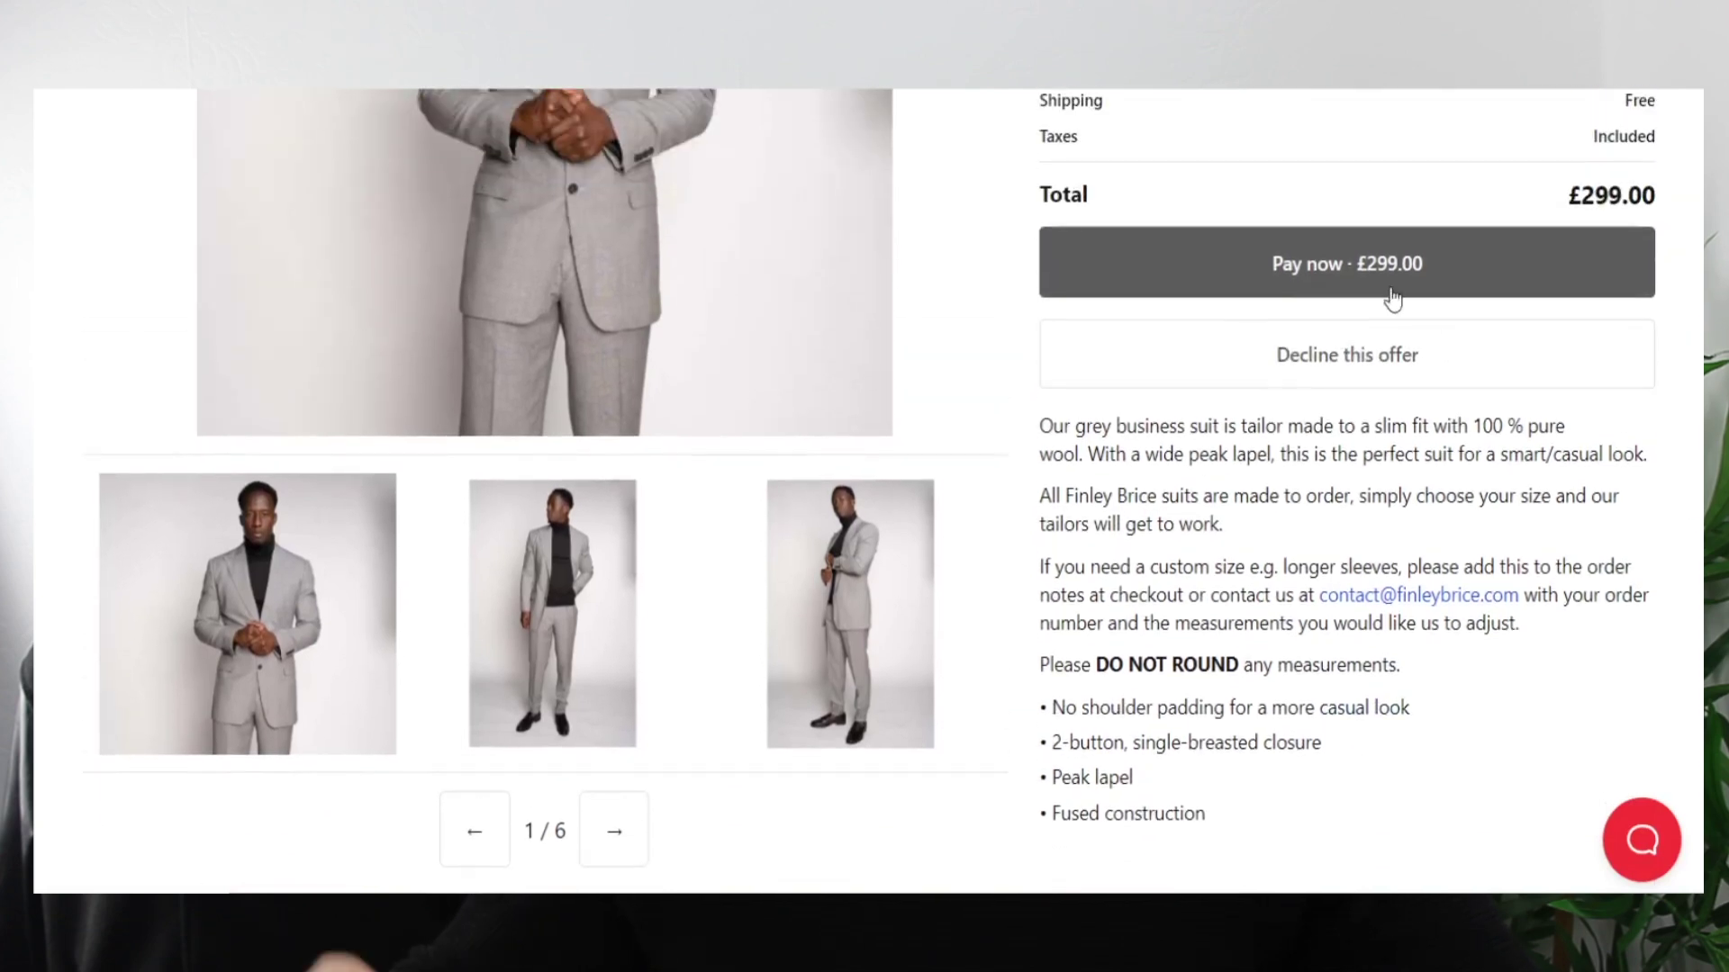